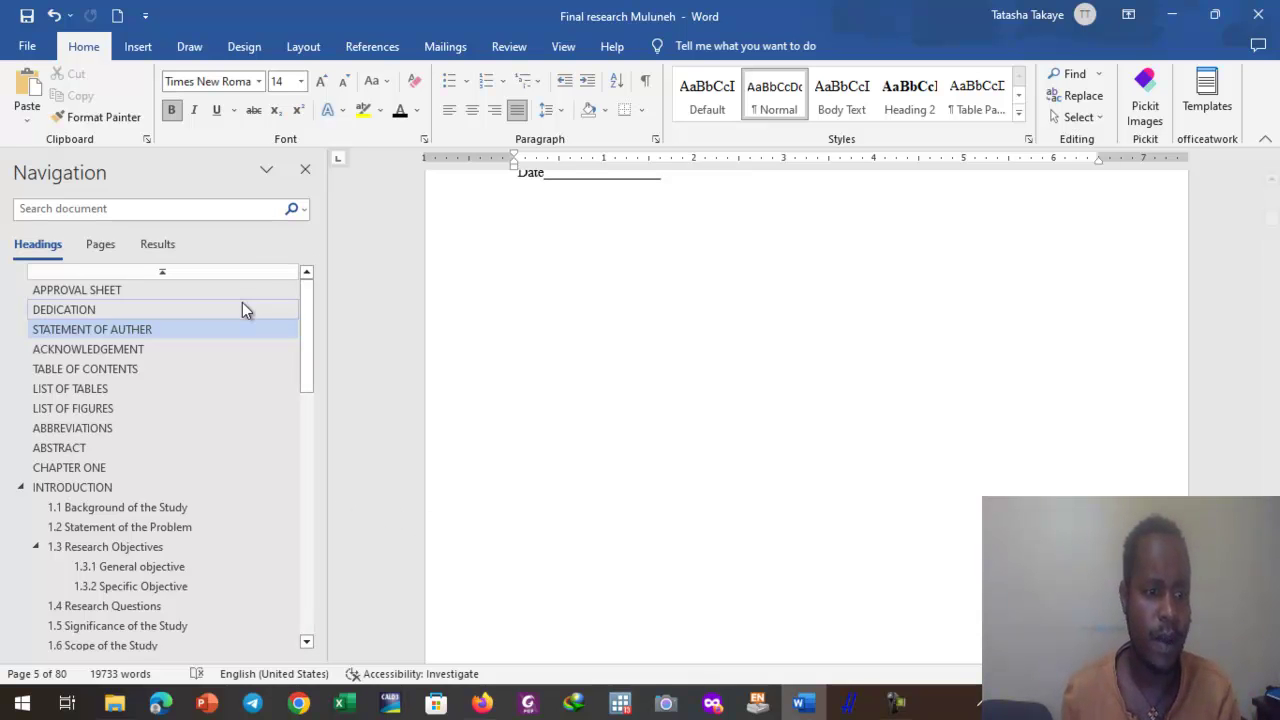
# Step: Delete all the table entries under the LIST OF TABLES heading
pyautogui.click(63, 388)
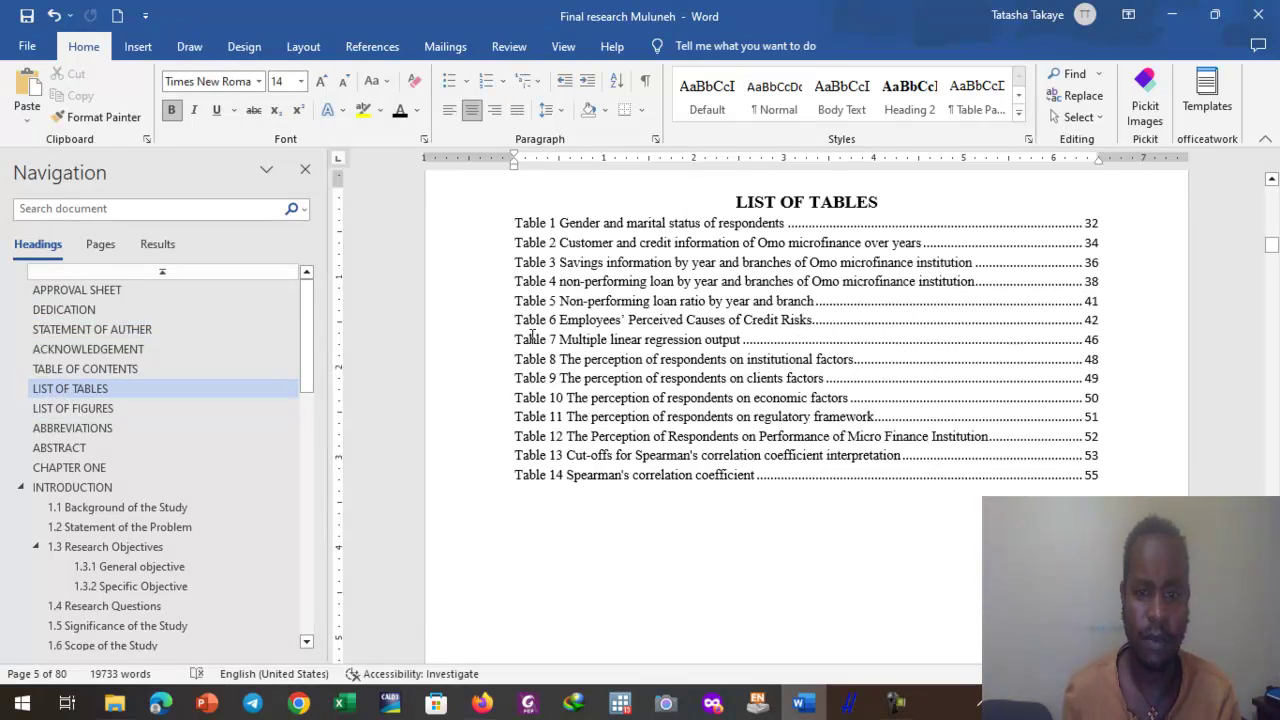
pyautogui.click(620, 243)
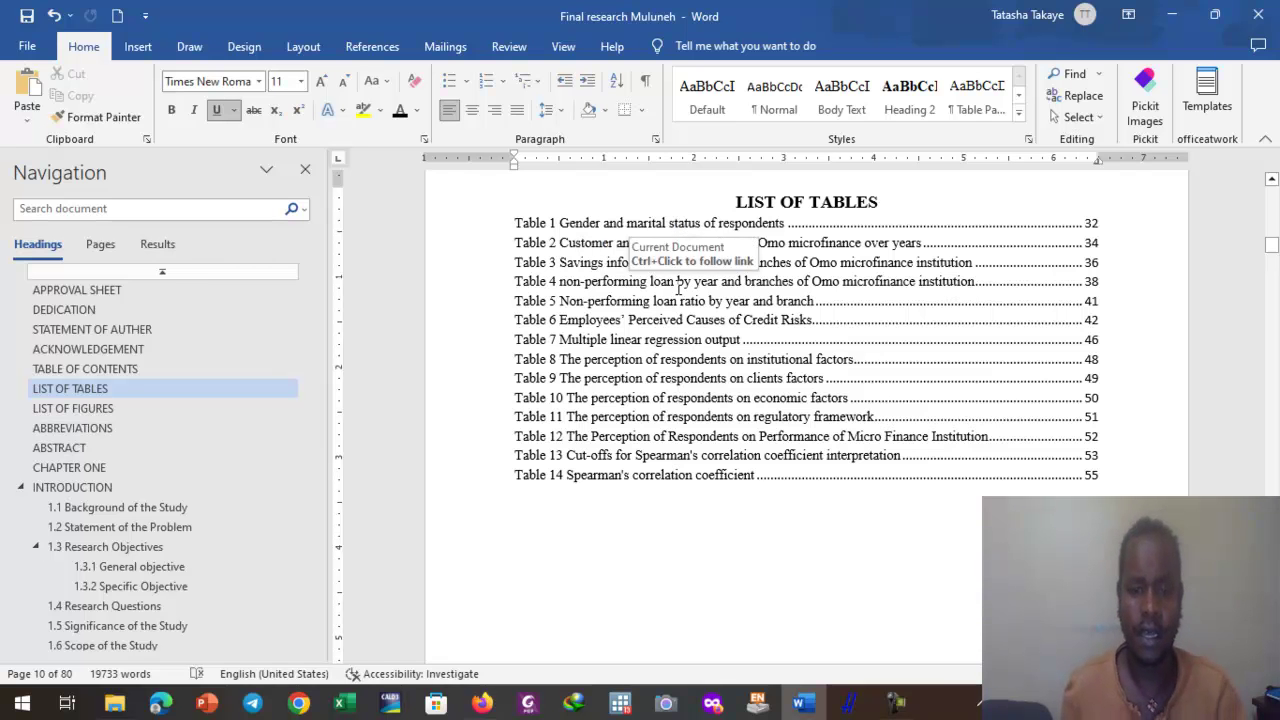
pyautogui.keyDown('shift'); pyautogui.click(640, 262); pyautogui.keyUp('shift')
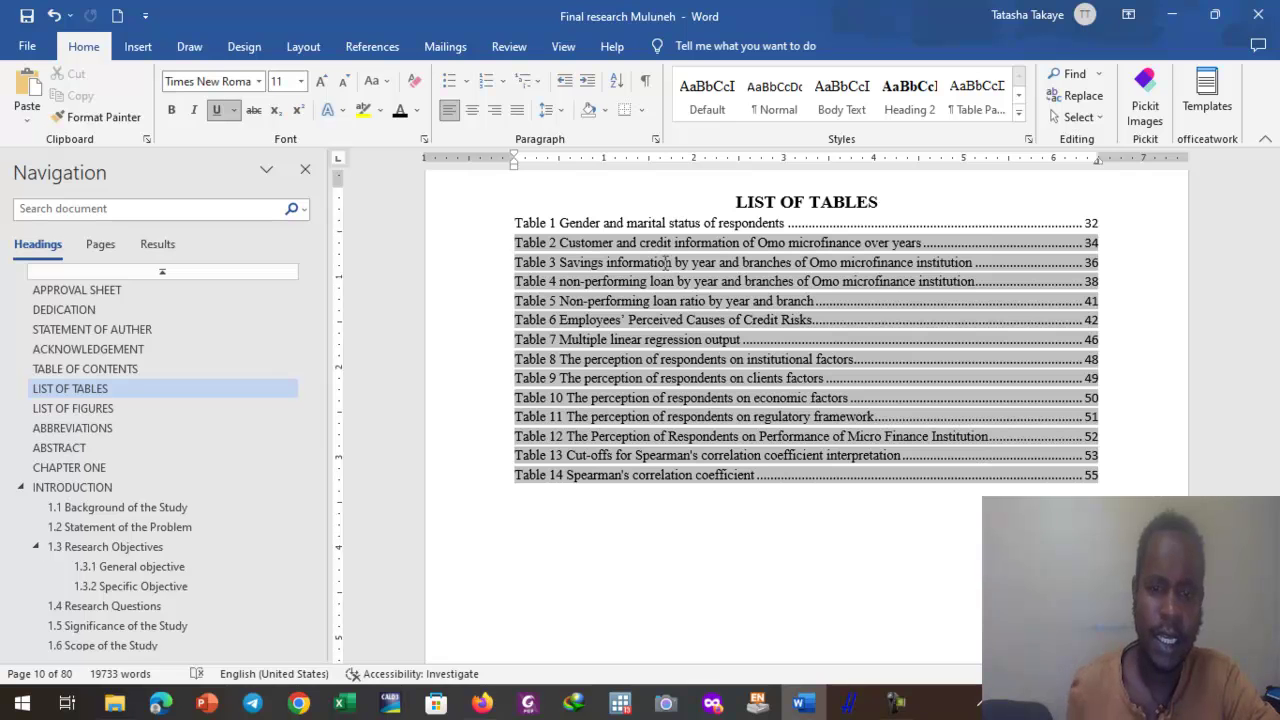
pyautogui.moveTo(509, 222); pyautogui.dragTo(760, 500)
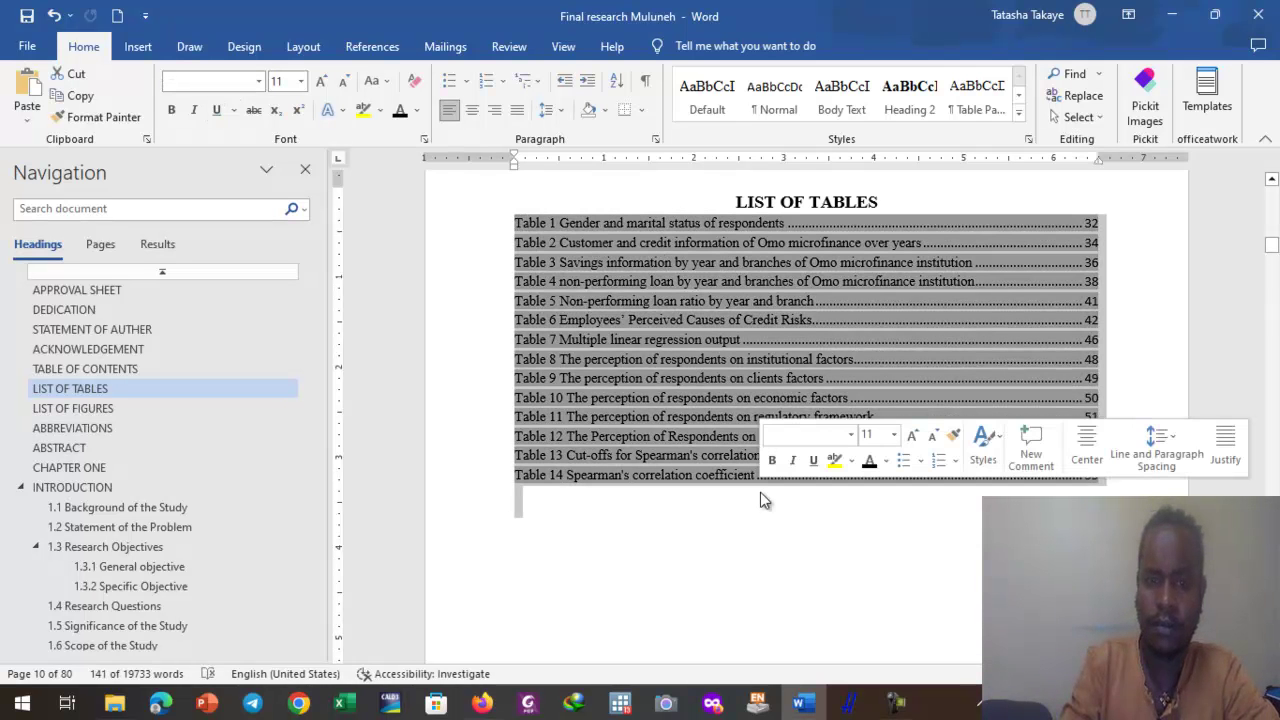
pyautogui.press('Delete')
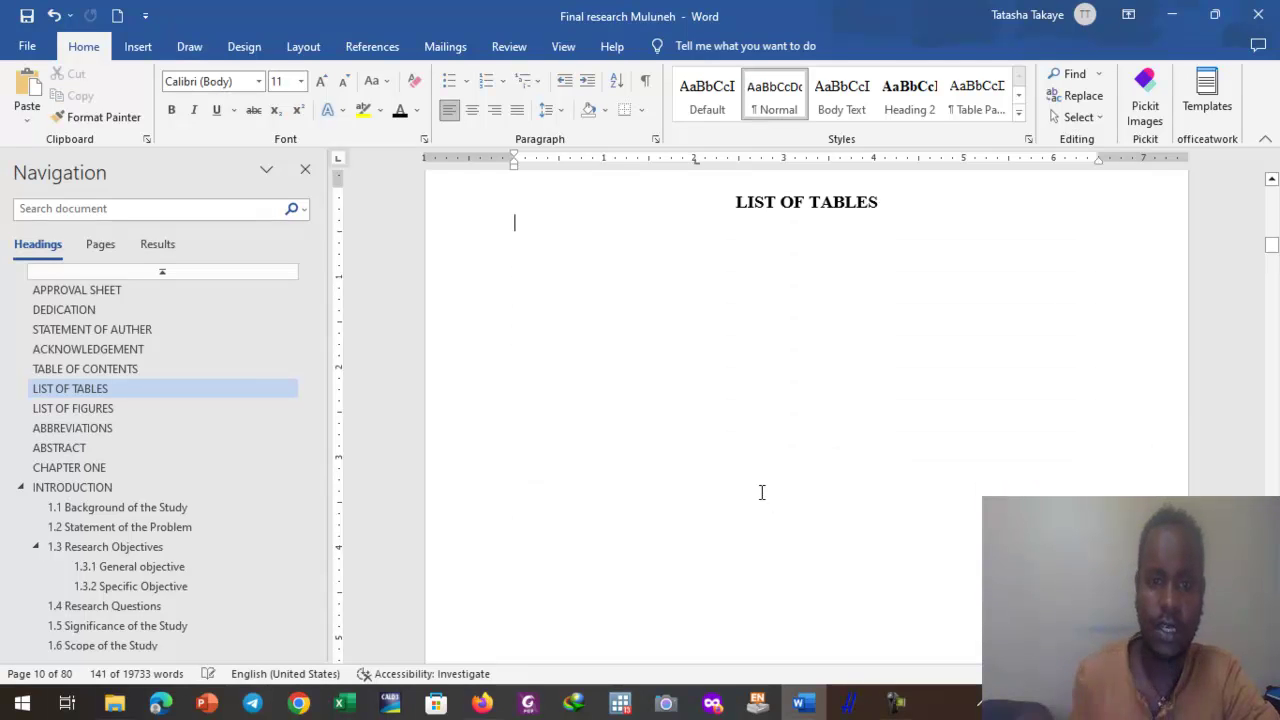
# Step: Delete all the figure entries under the LIST OF FIGURES heading
pyautogui.click(104, 411)
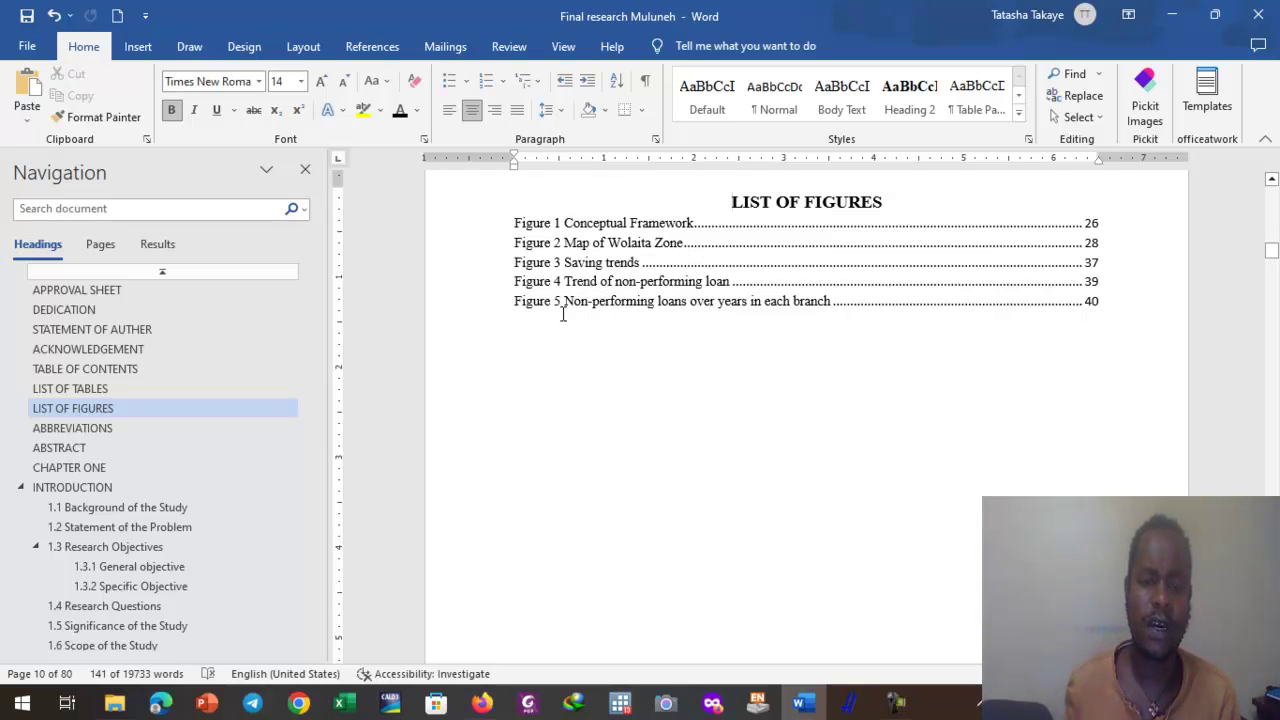
pyautogui.click(543, 247)
pyautogui.click(565, 262)
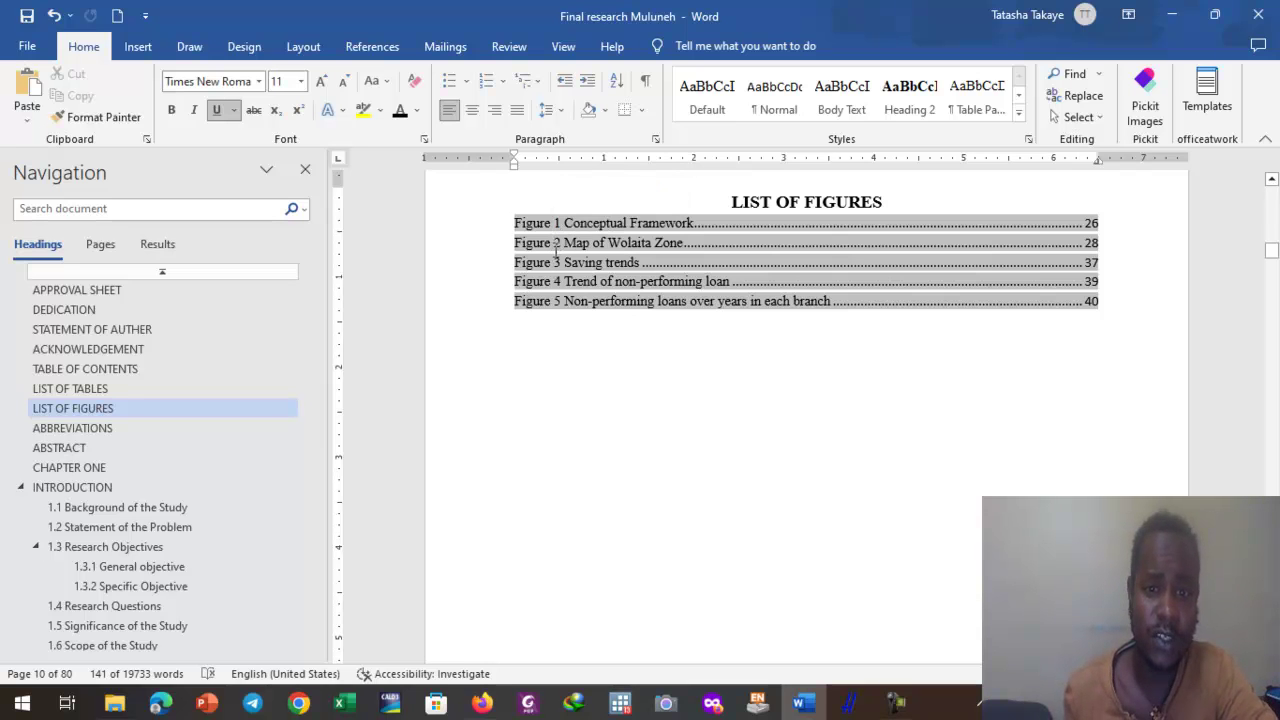
pyautogui.moveTo(635, 258); pyautogui.dragTo(771, 320)
pyautogui.press('Delete')
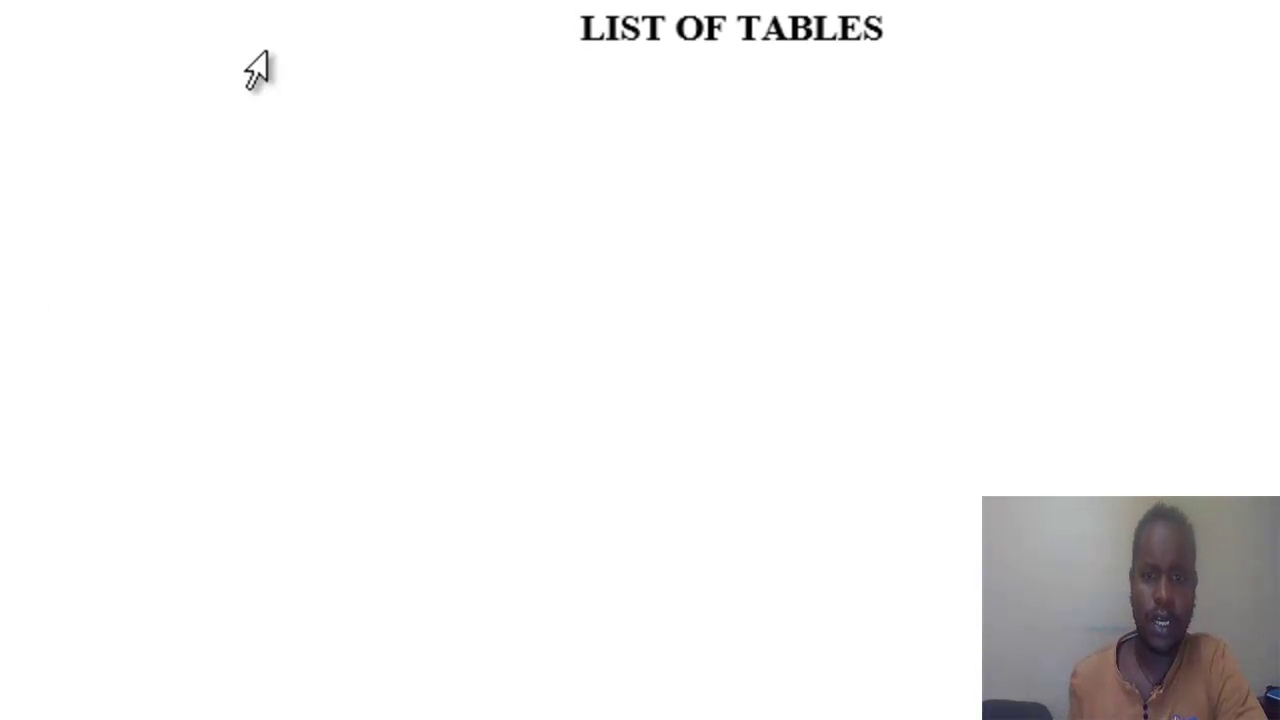
# Step: Examine the TABLE OF CONTENTS section, comparing its front matter, chapter and subsection entries and their page numbers
pyautogui.click(314, 132)
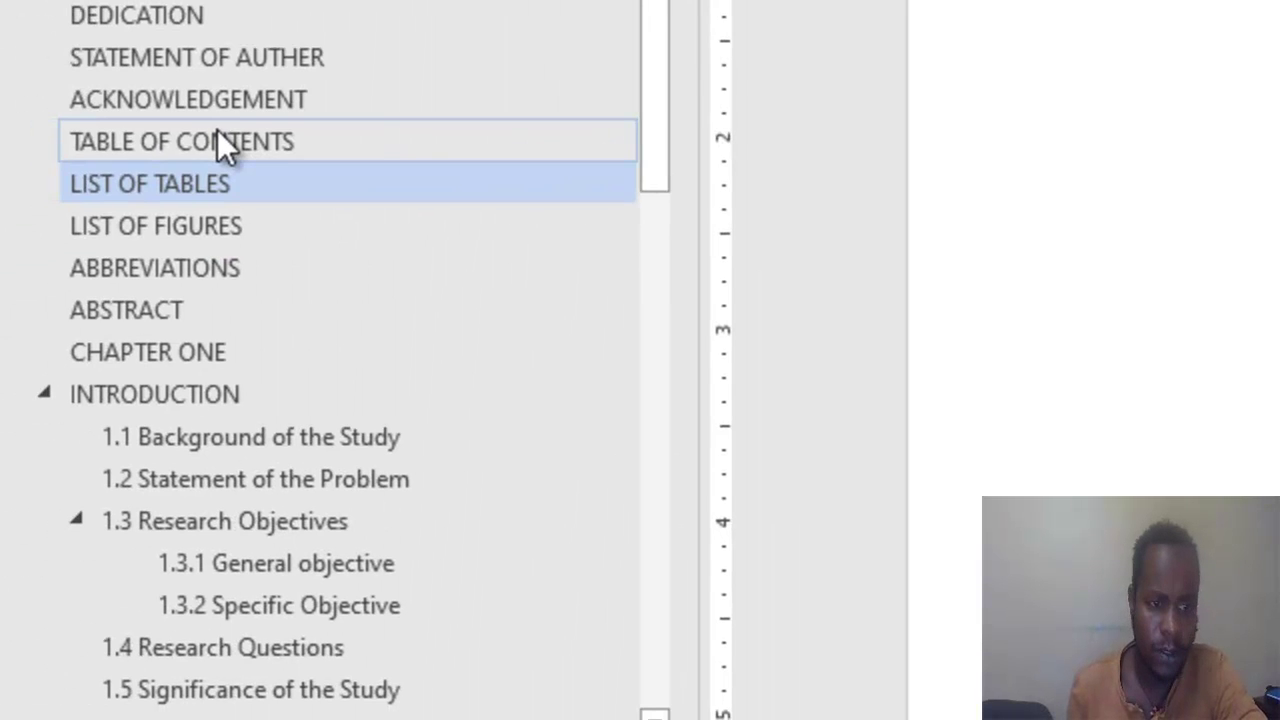
pyautogui.click(218, 134)
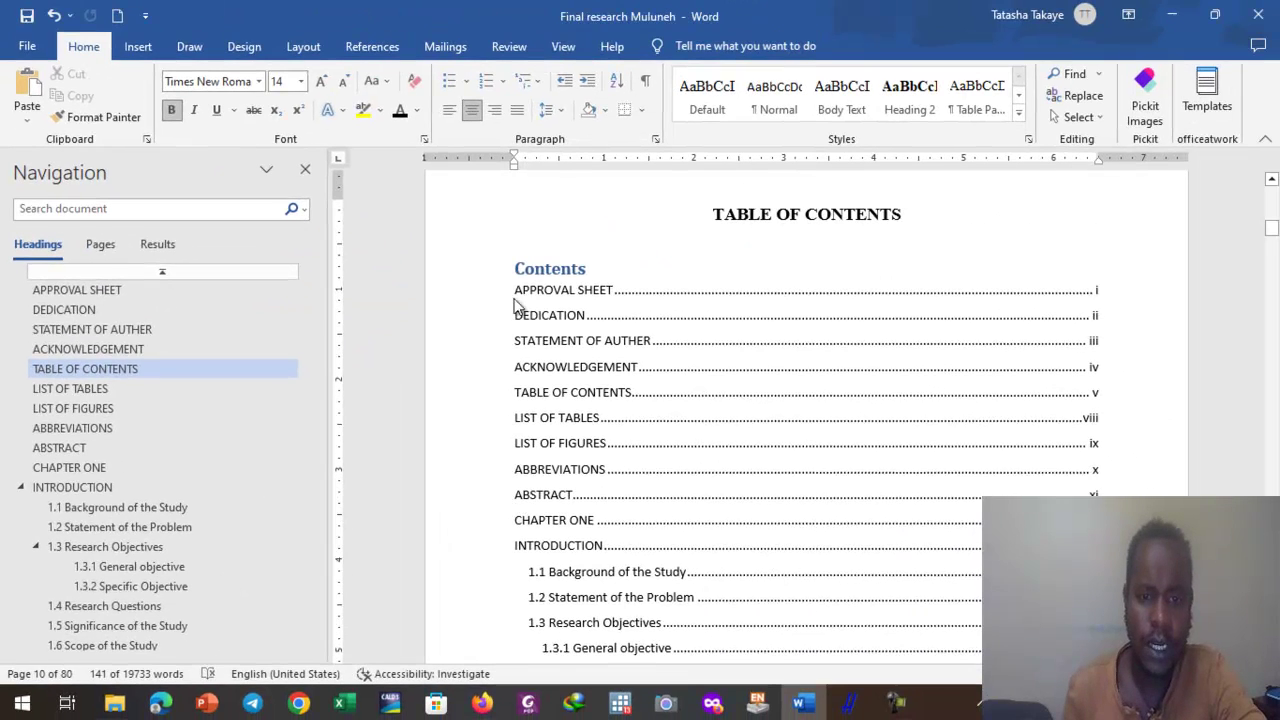
pyautogui.scroll(-2, 520, 310)
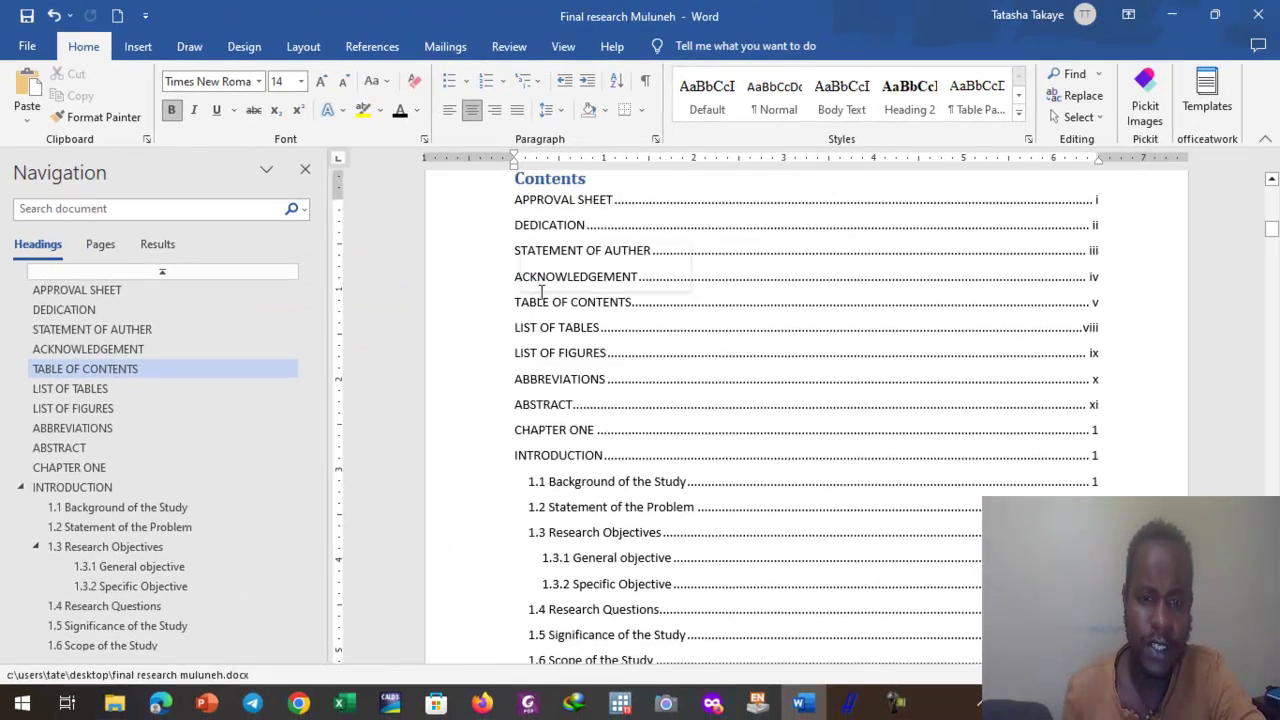
pyautogui.click(531, 318)
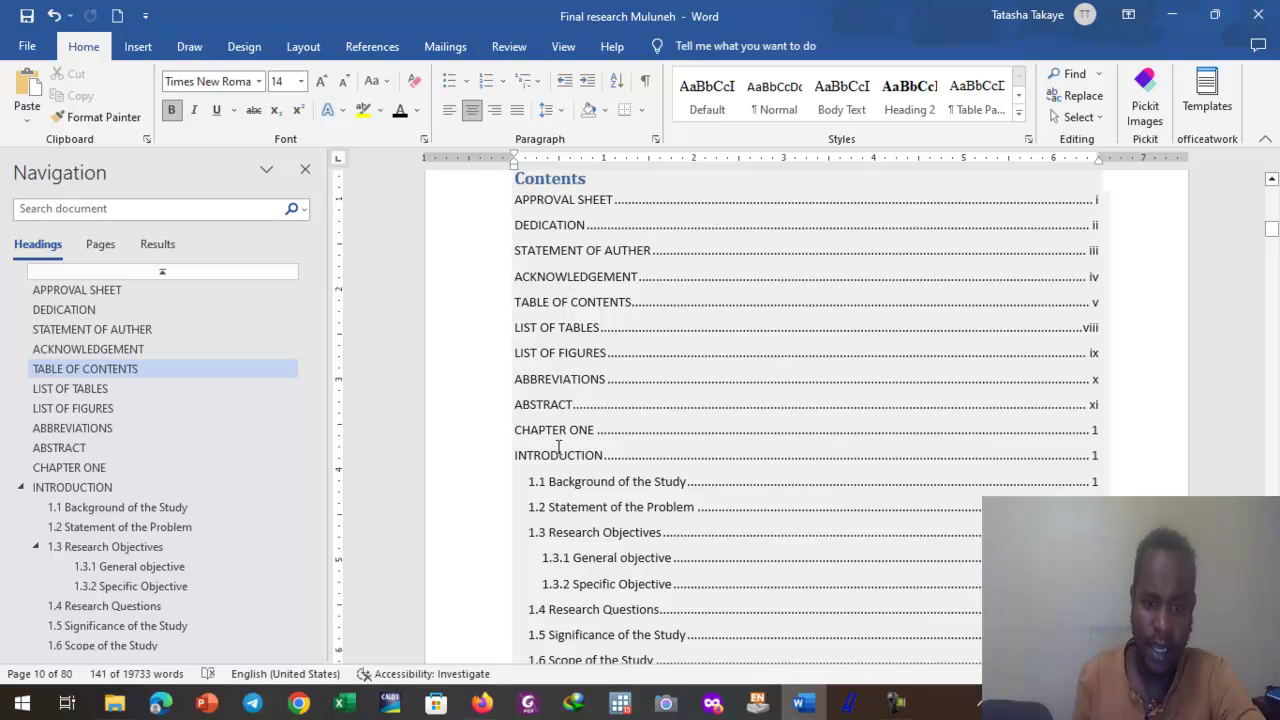
pyautogui.scroll(-5, 558, 447)
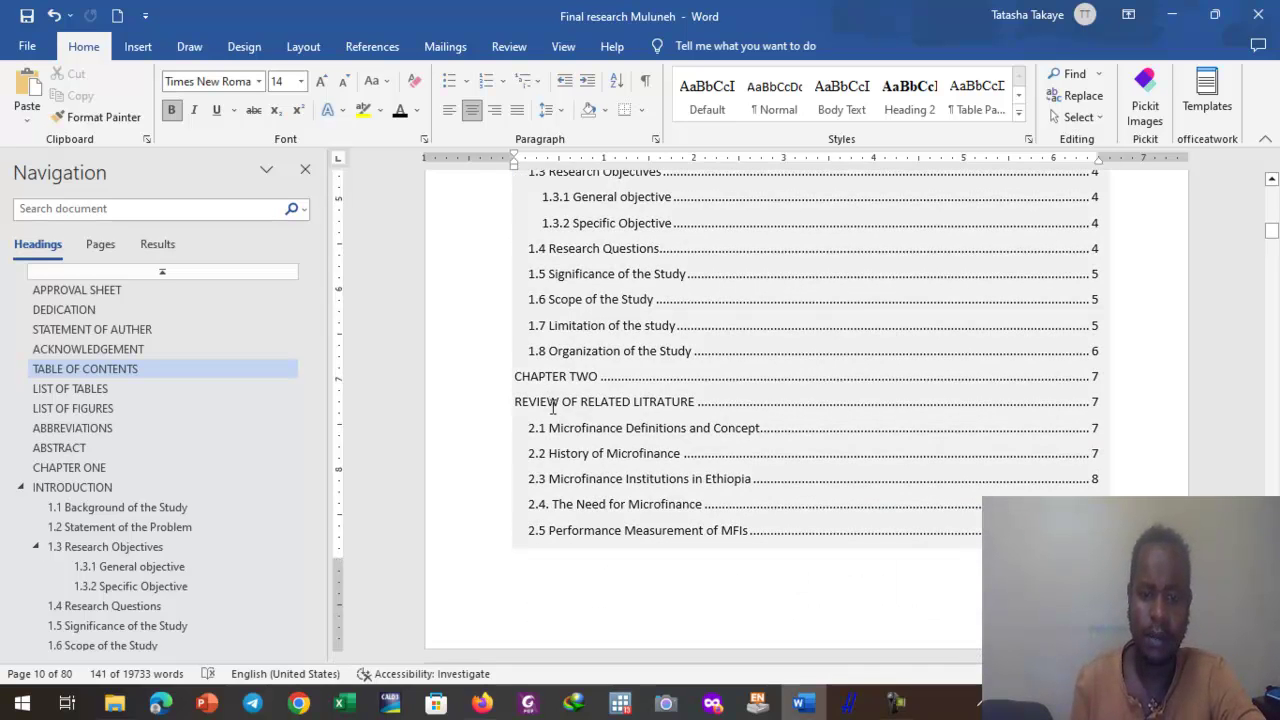
pyautogui.scroll(-6, 641, 401)
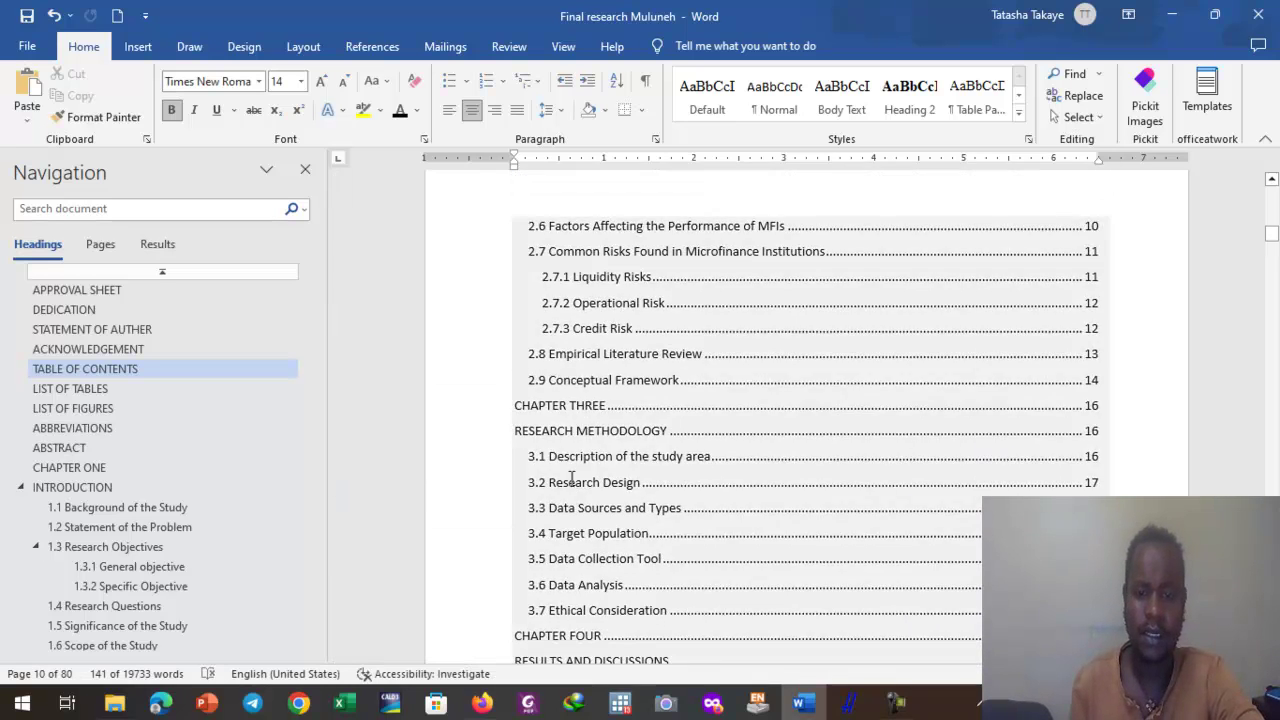
pyautogui.scroll(-4, 697, 436)
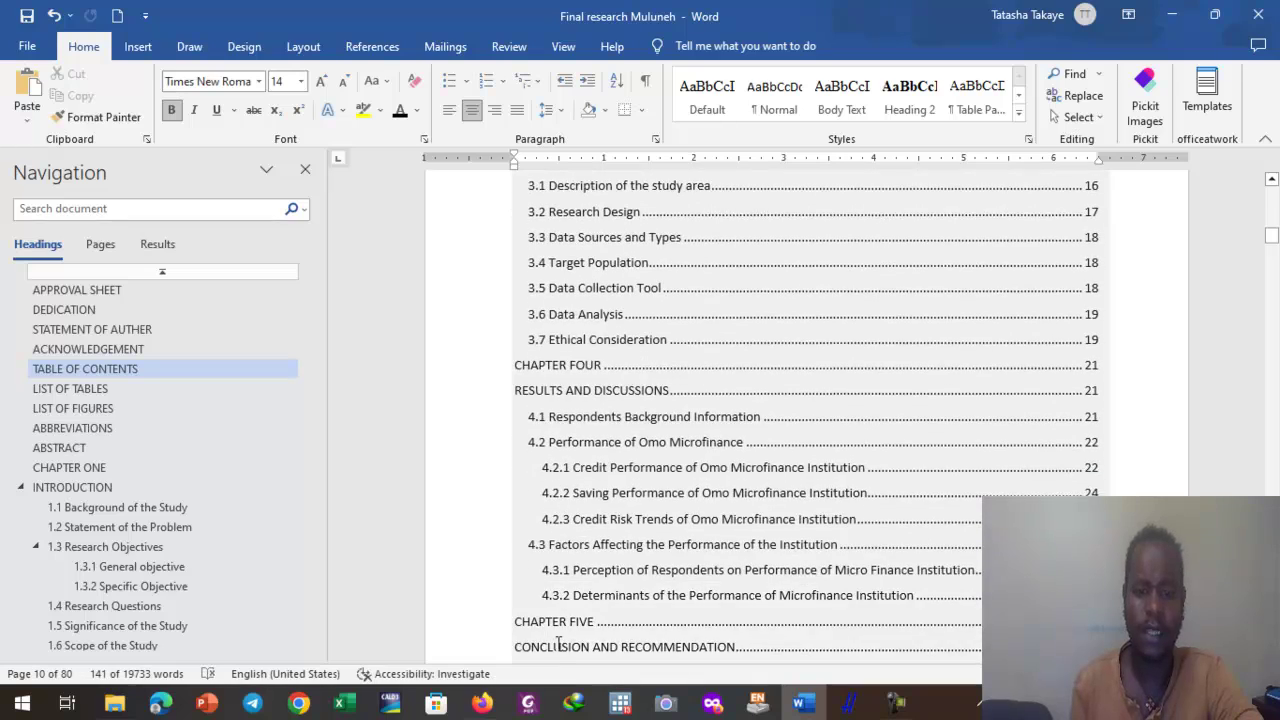
pyautogui.scroll(-2, 559, 562)
pyautogui.scroll(18, 571, 491)
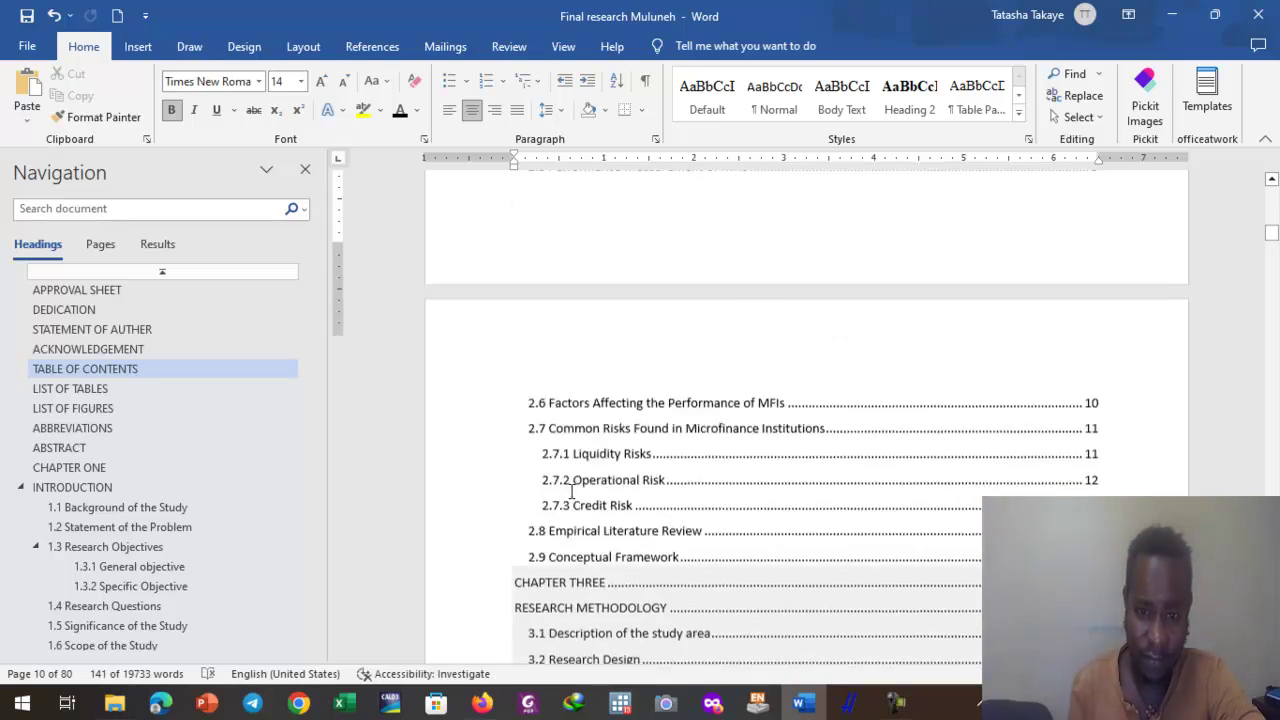
pyautogui.scroll(8, 572, 492)
pyautogui.scroll(-7, 572, 492)
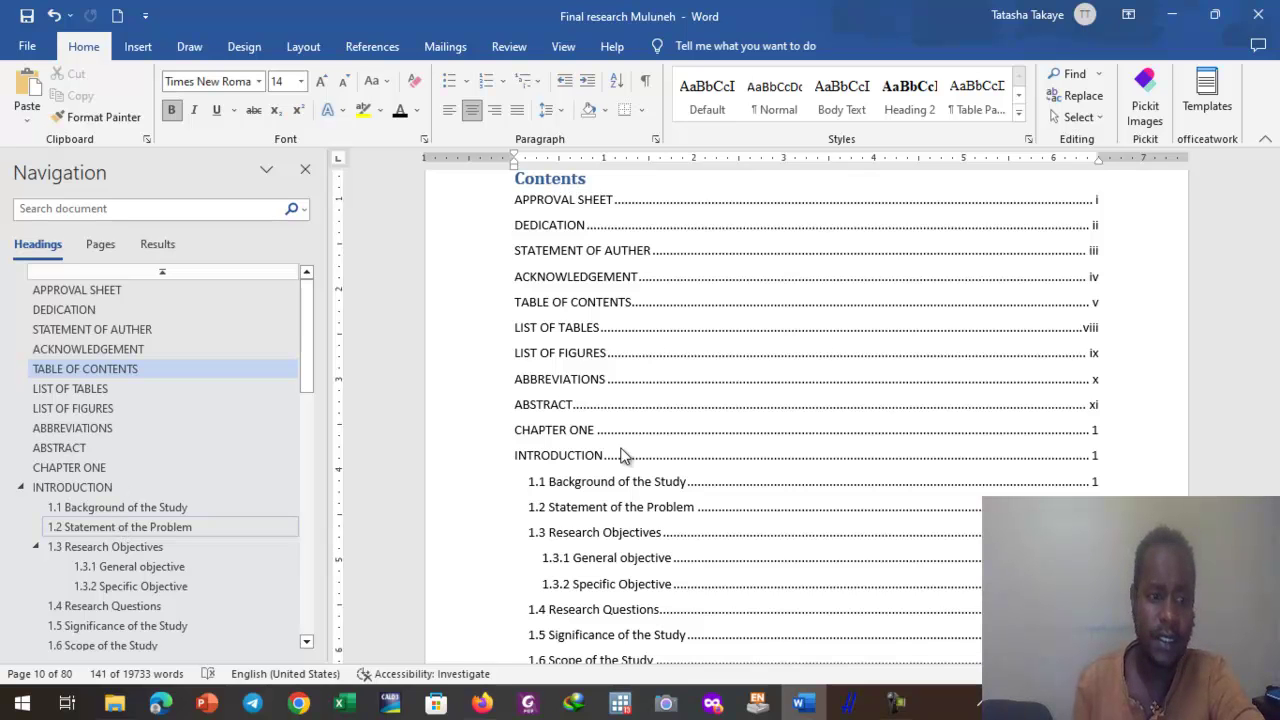
pyautogui.scroll(3, 660, 347)
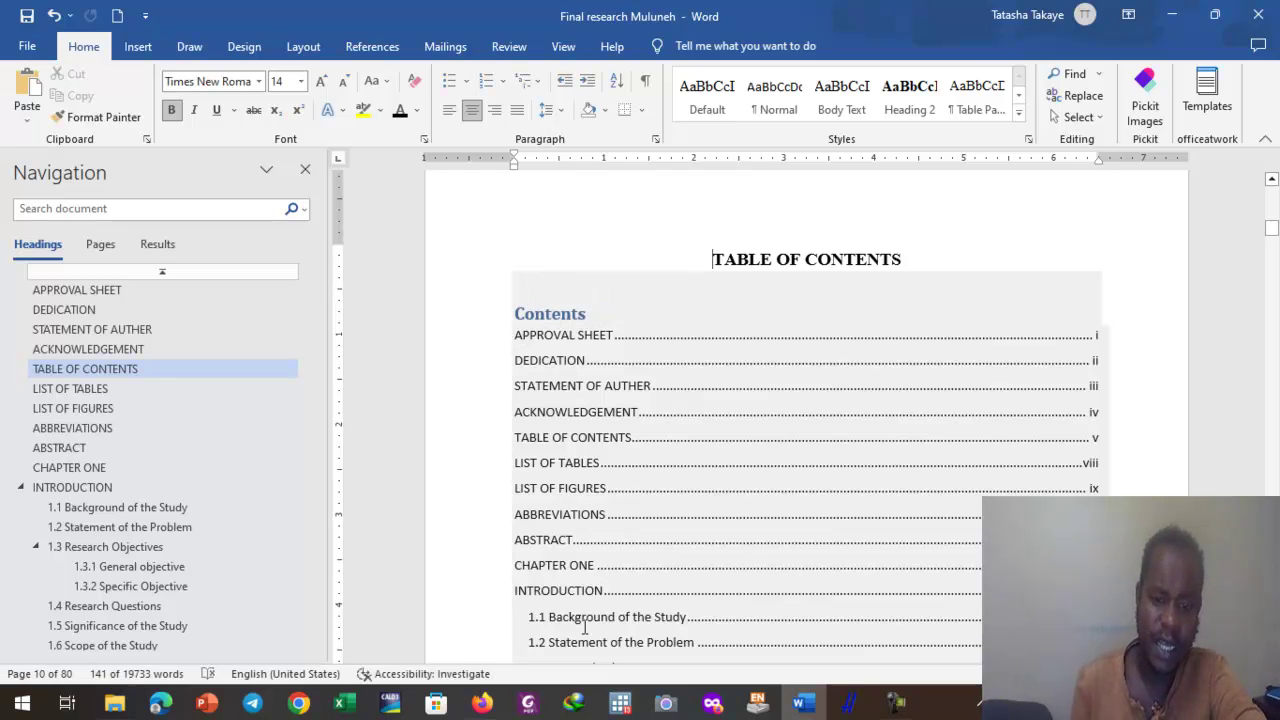
pyautogui.scroll(-5, 565, 597)
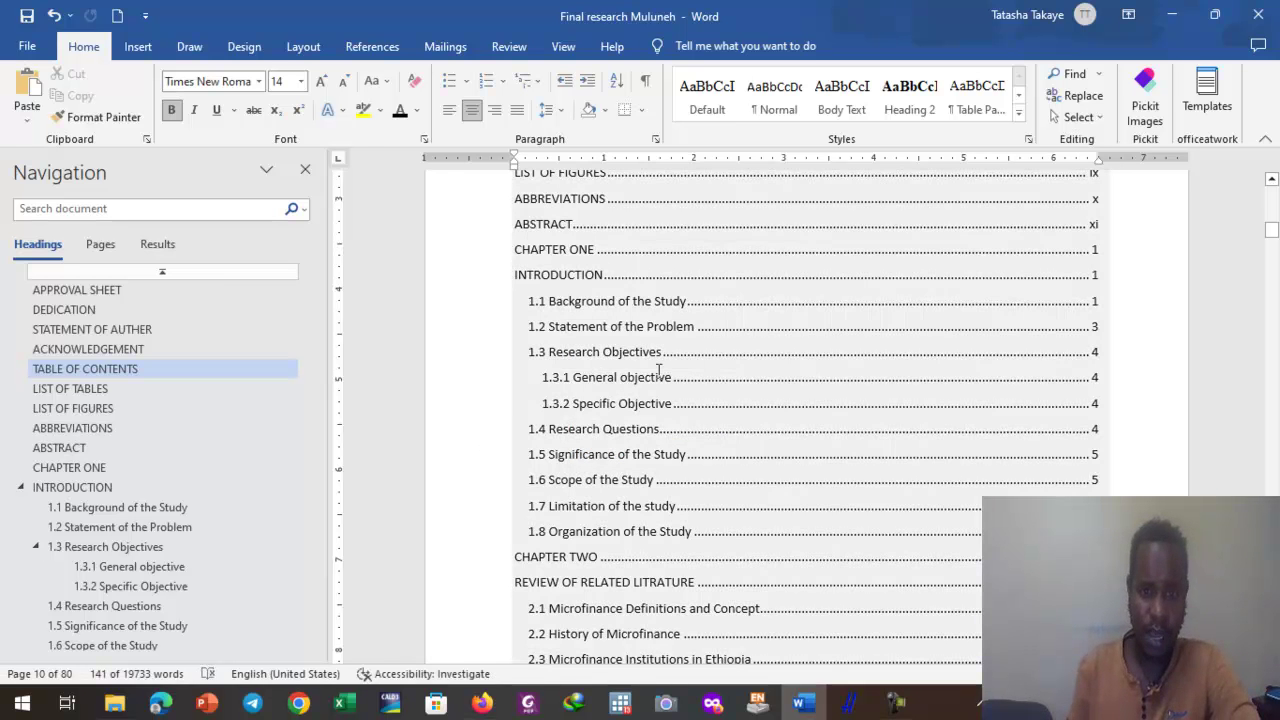
pyautogui.scroll(-3, 561, 611)
pyautogui.scroll(-6, 563, 604)
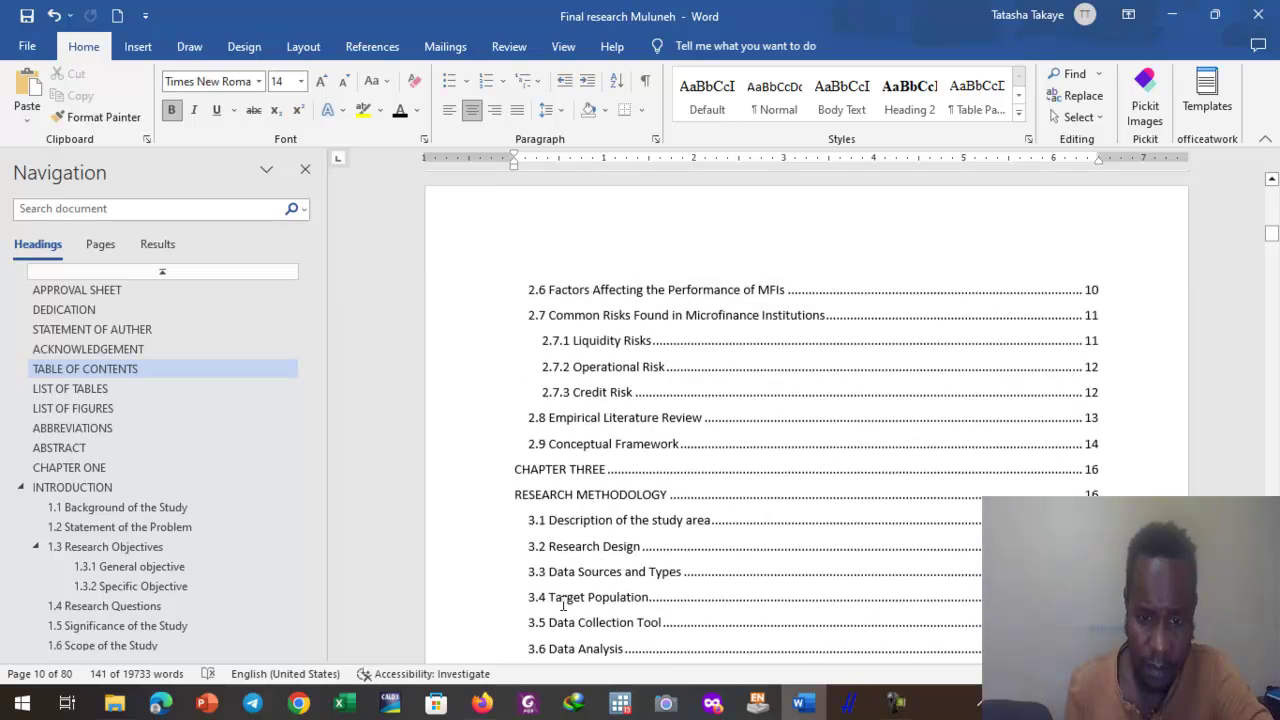
pyautogui.scroll(-3, 575, 535)
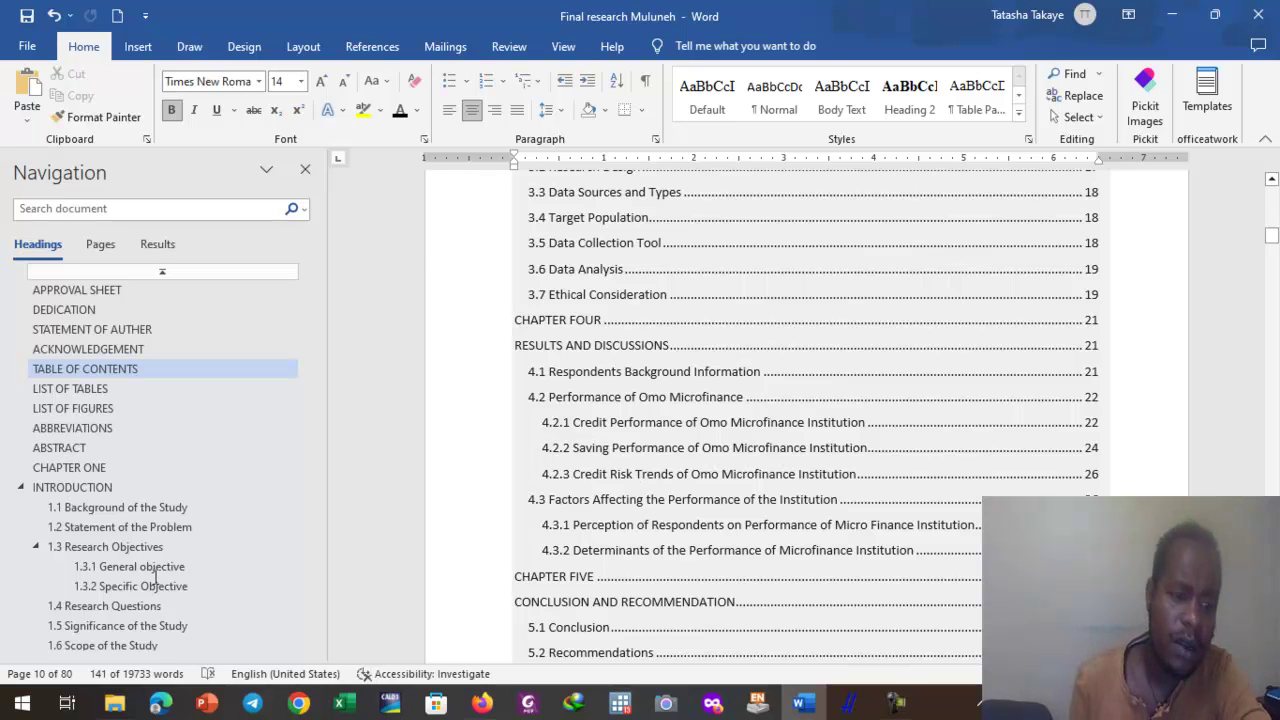
pyautogui.scroll(8, 150, 480)
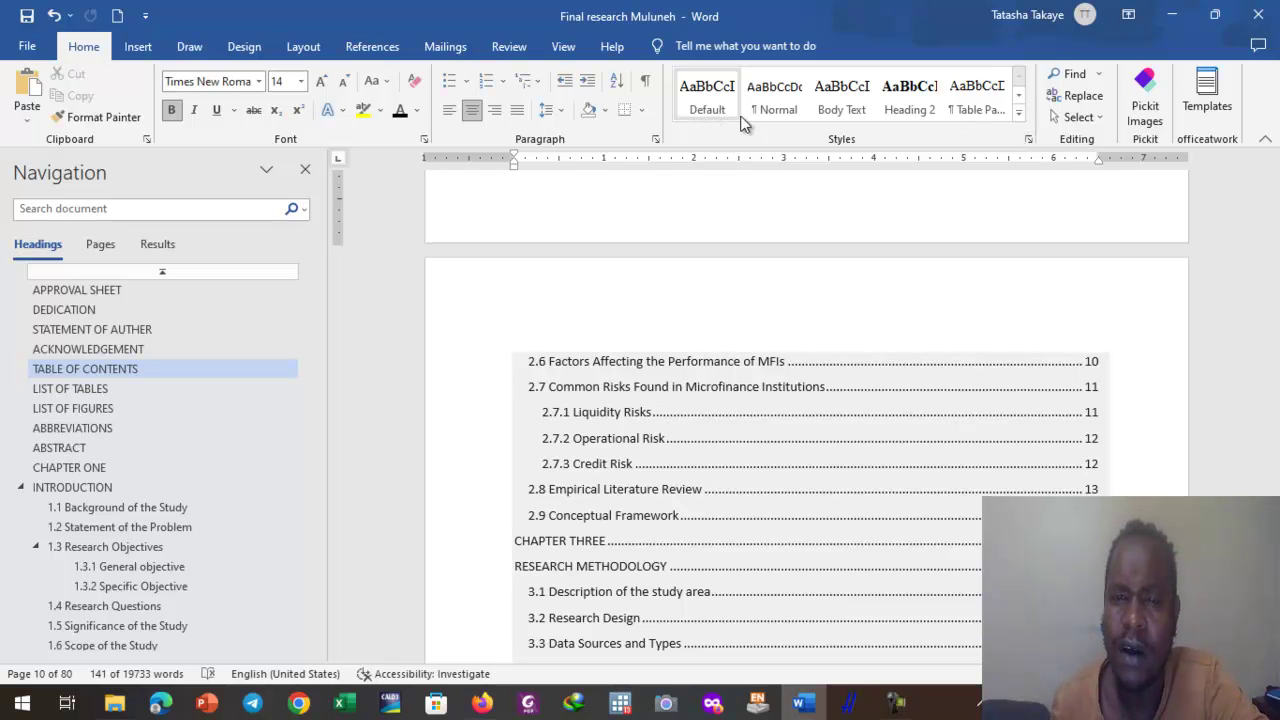
# Step: From the CHAPTER ONE heading, modify the Heading 1 style to use the 1., 2., 3. numbering format
pyautogui.click(1018, 114)
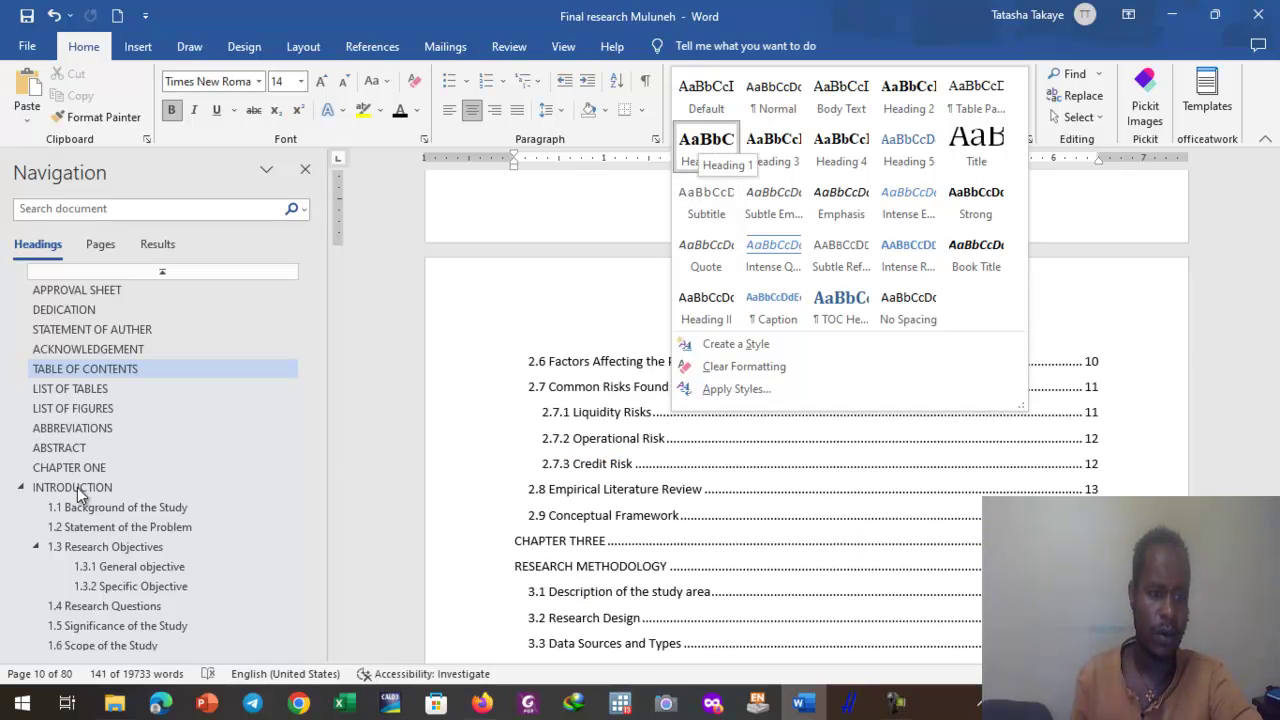
pyautogui.press('Escape')
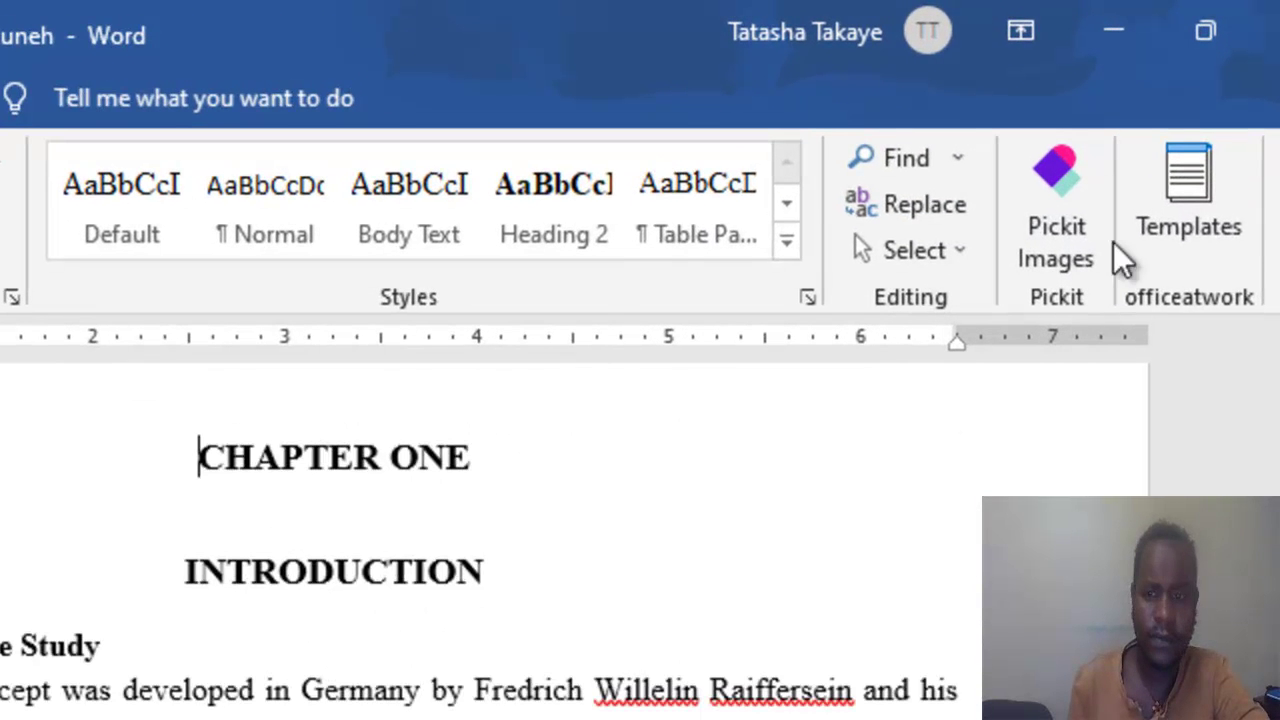
pyautogui.click(354, 457)
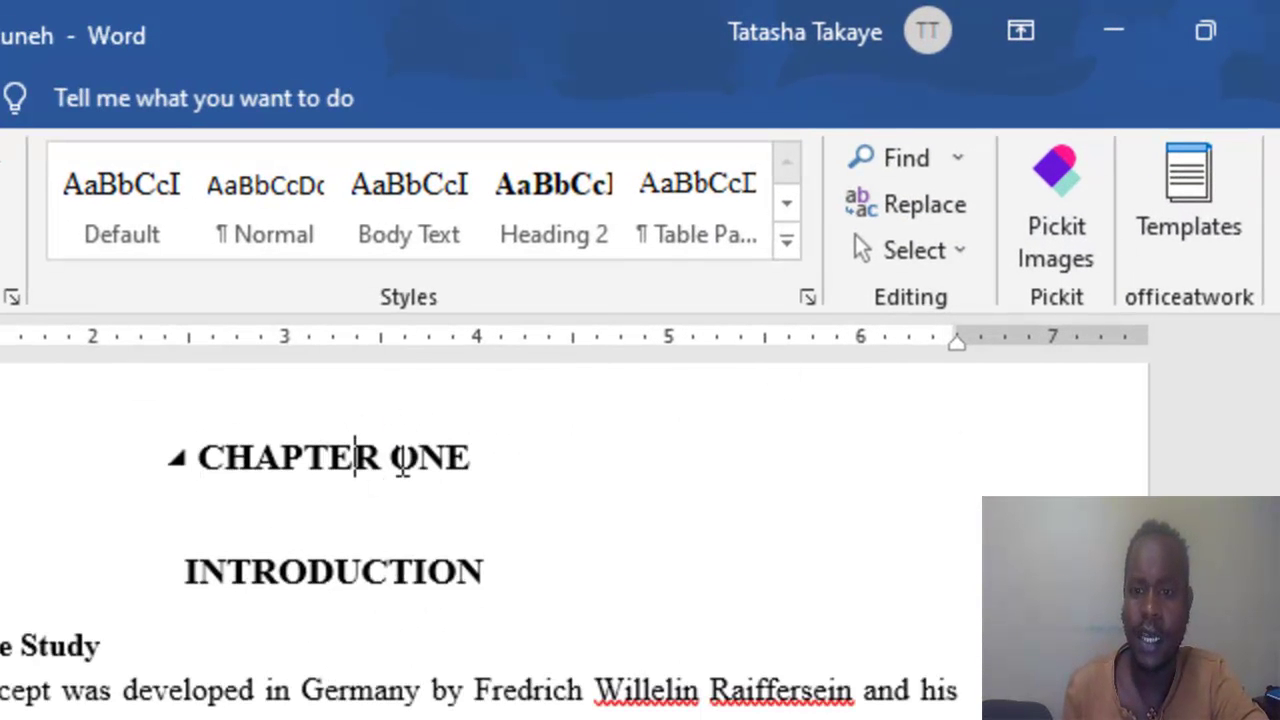
pyautogui.click(789, 243)
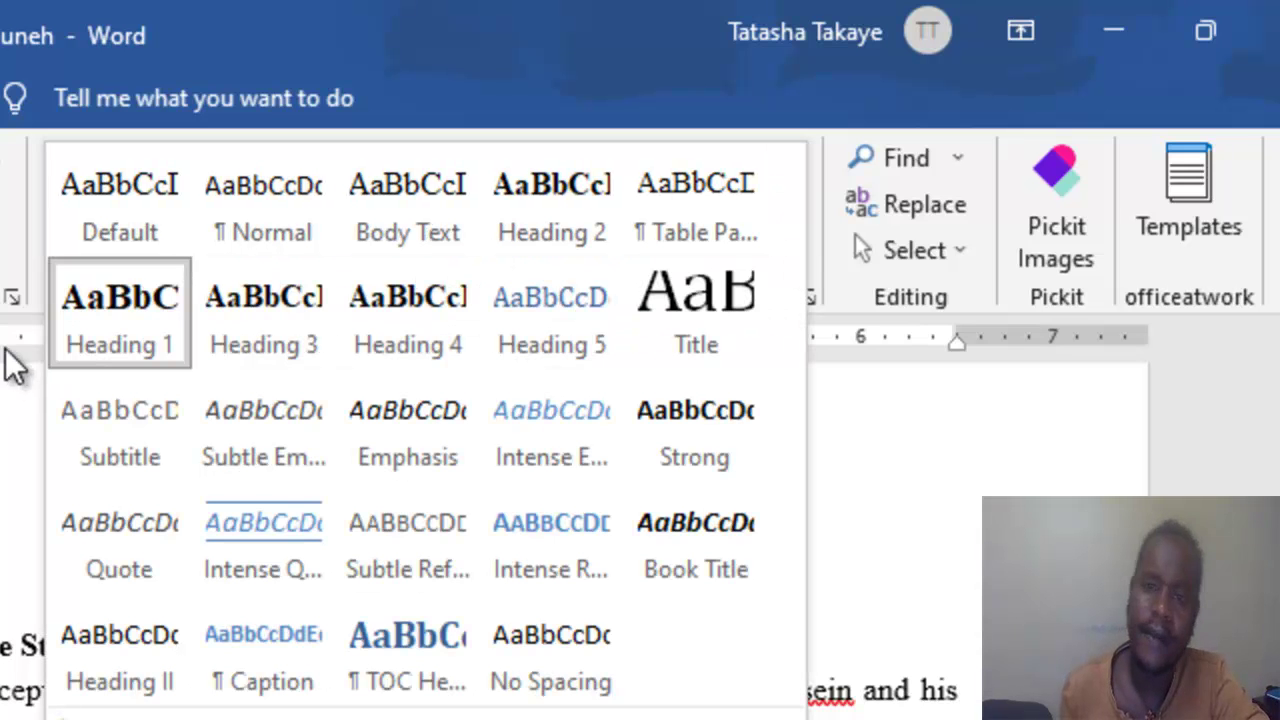
pyautogui.rightClick(129, 314)
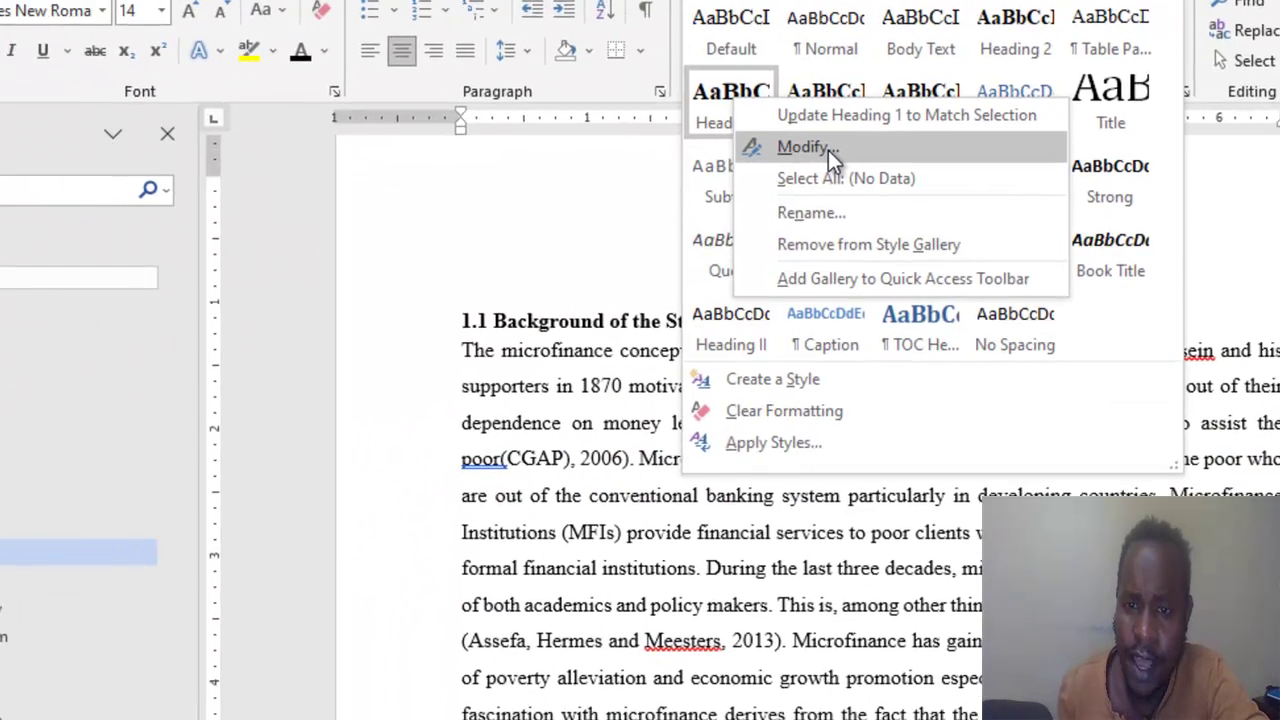
pyautogui.click(267, 386)
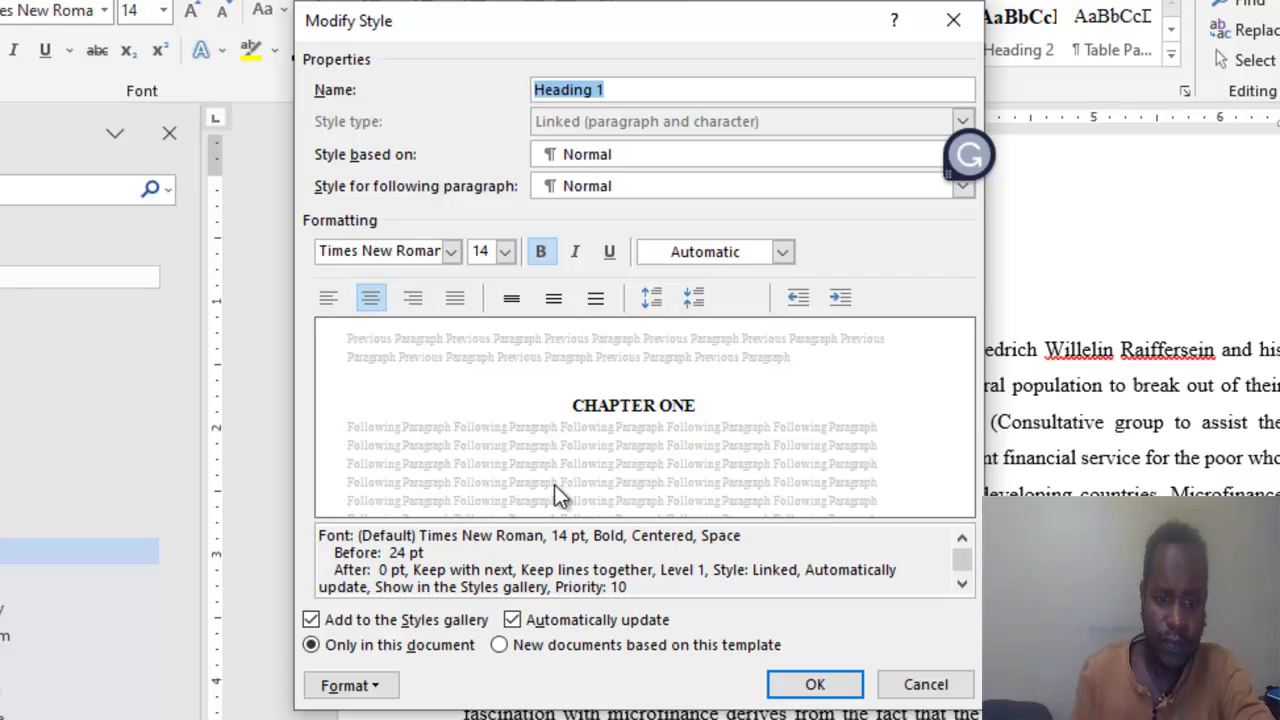
pyautogui.click(346, 686)
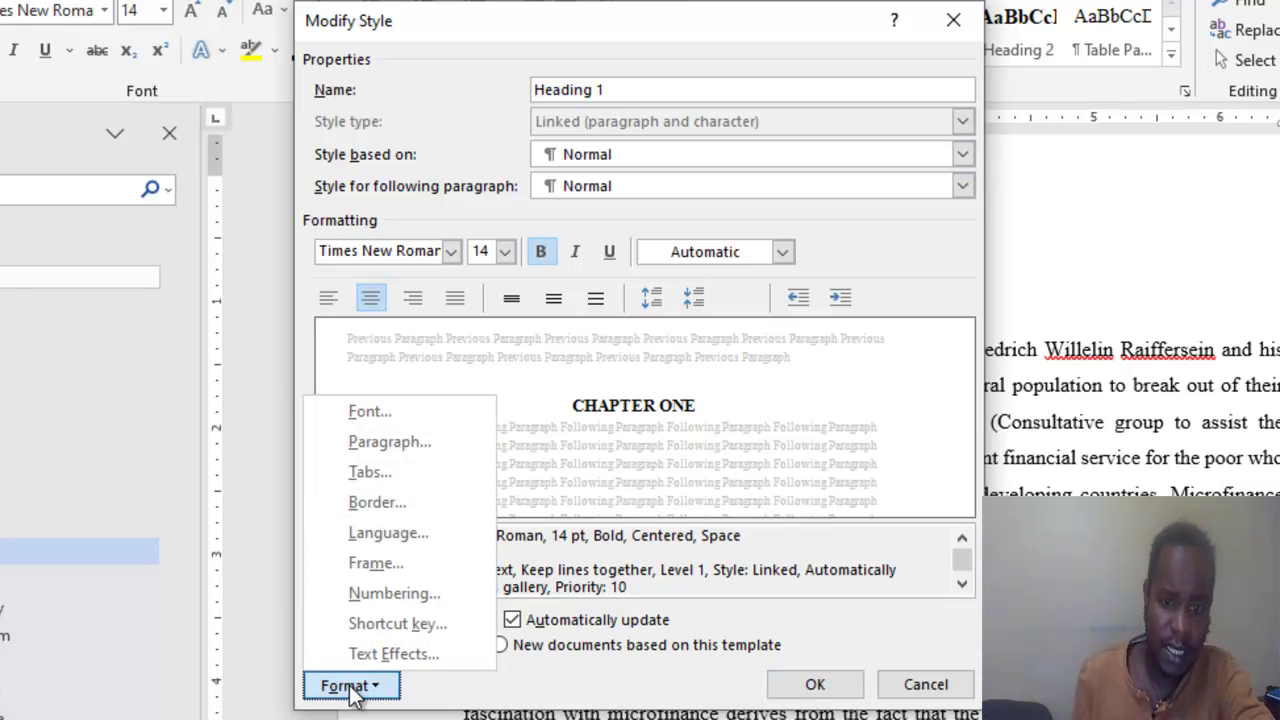
pyautogui.click(374, 598)
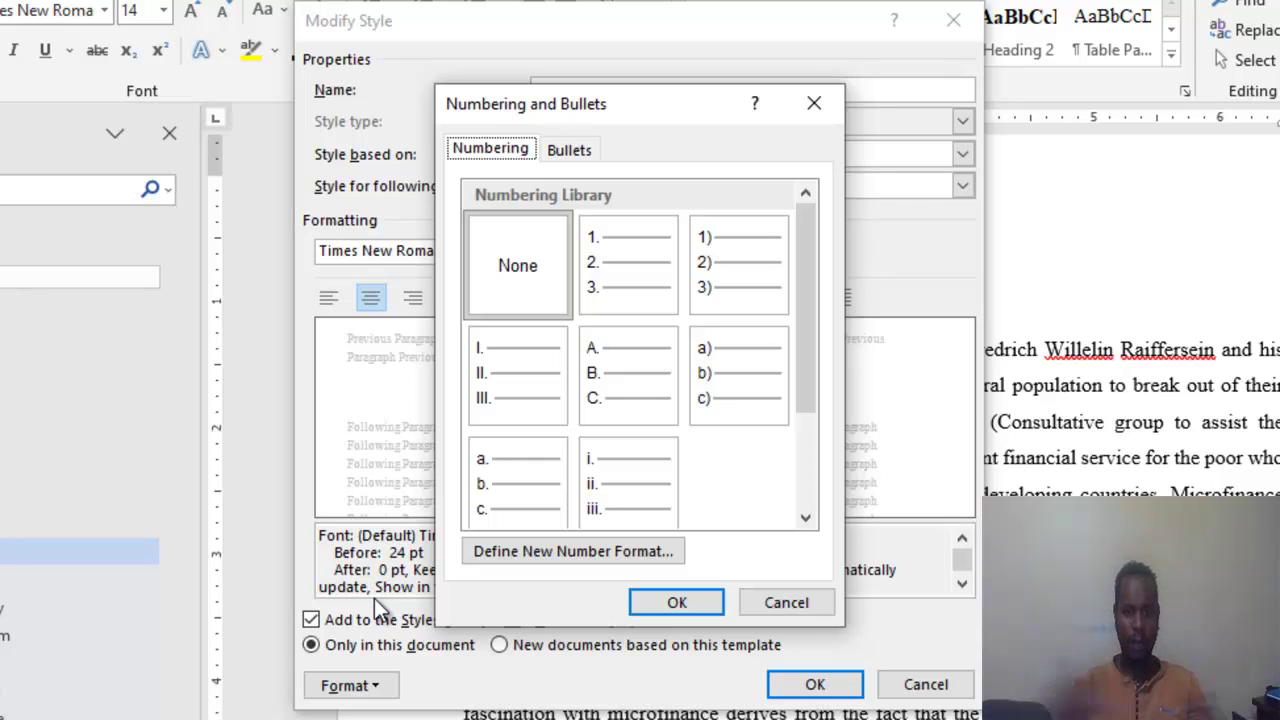
pyautogui.click(636, 267)
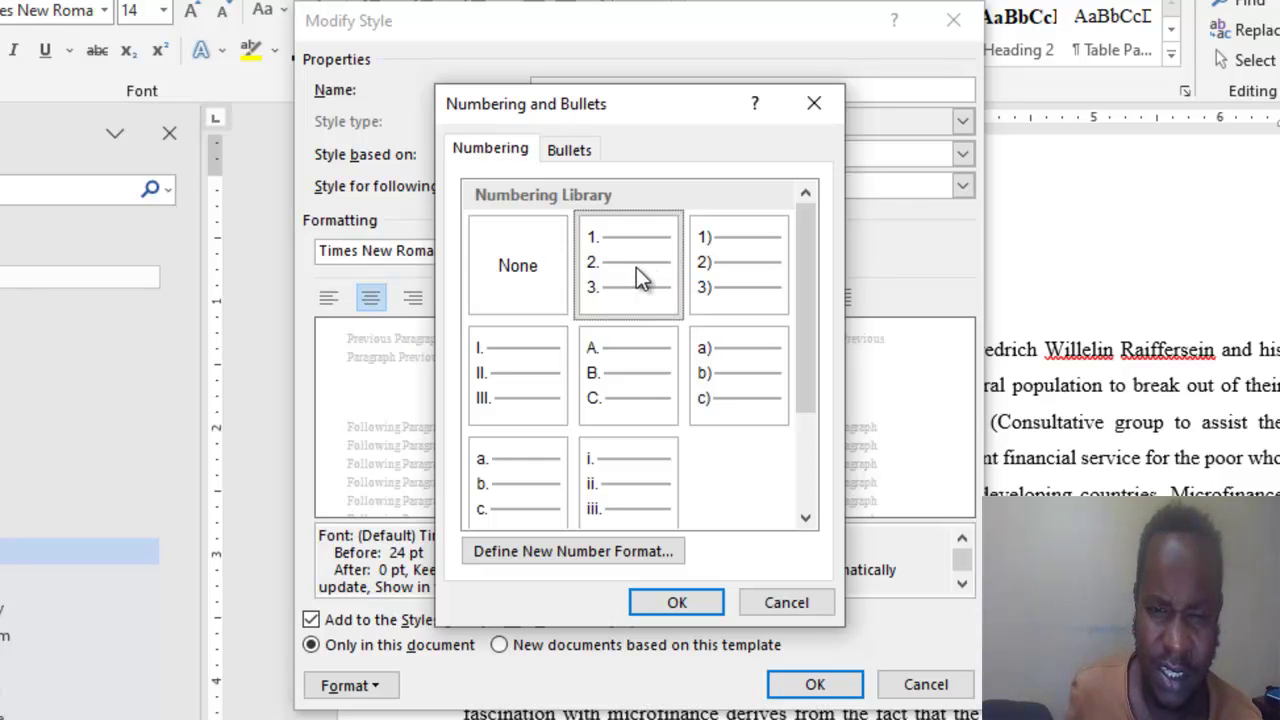
pyautogui.click(662, 603)
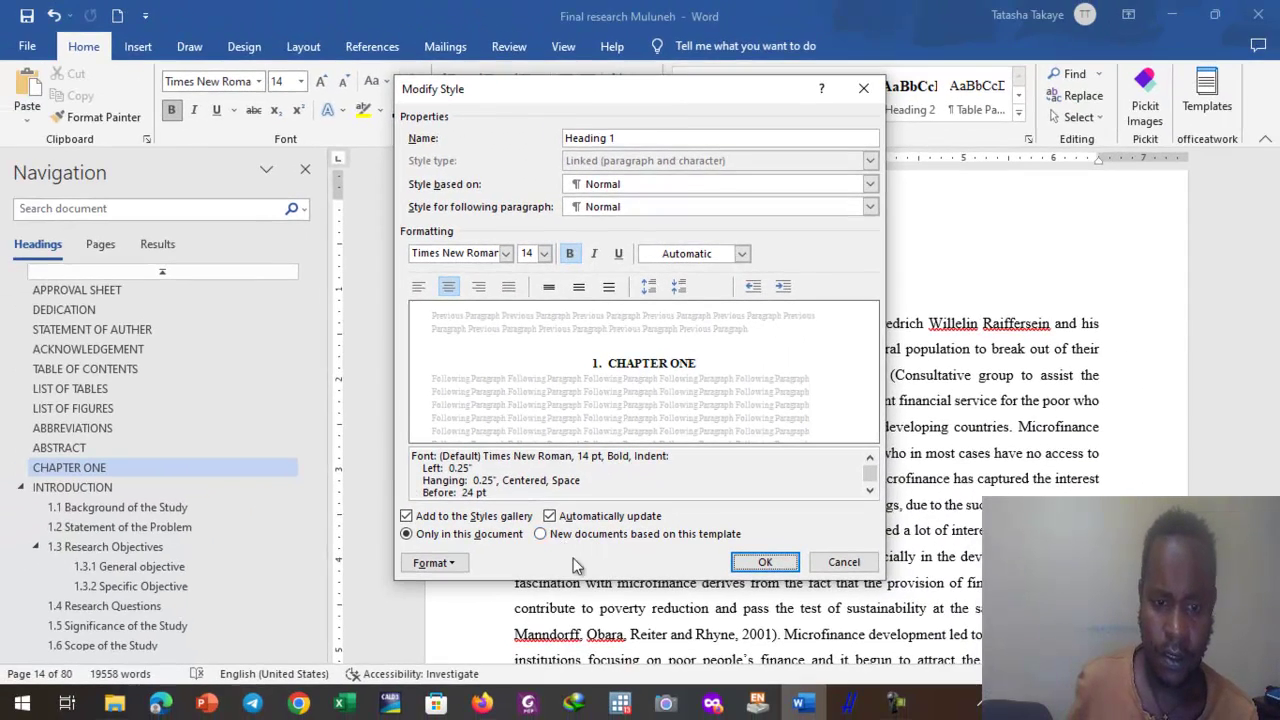
pyautogui.click(765, 563)
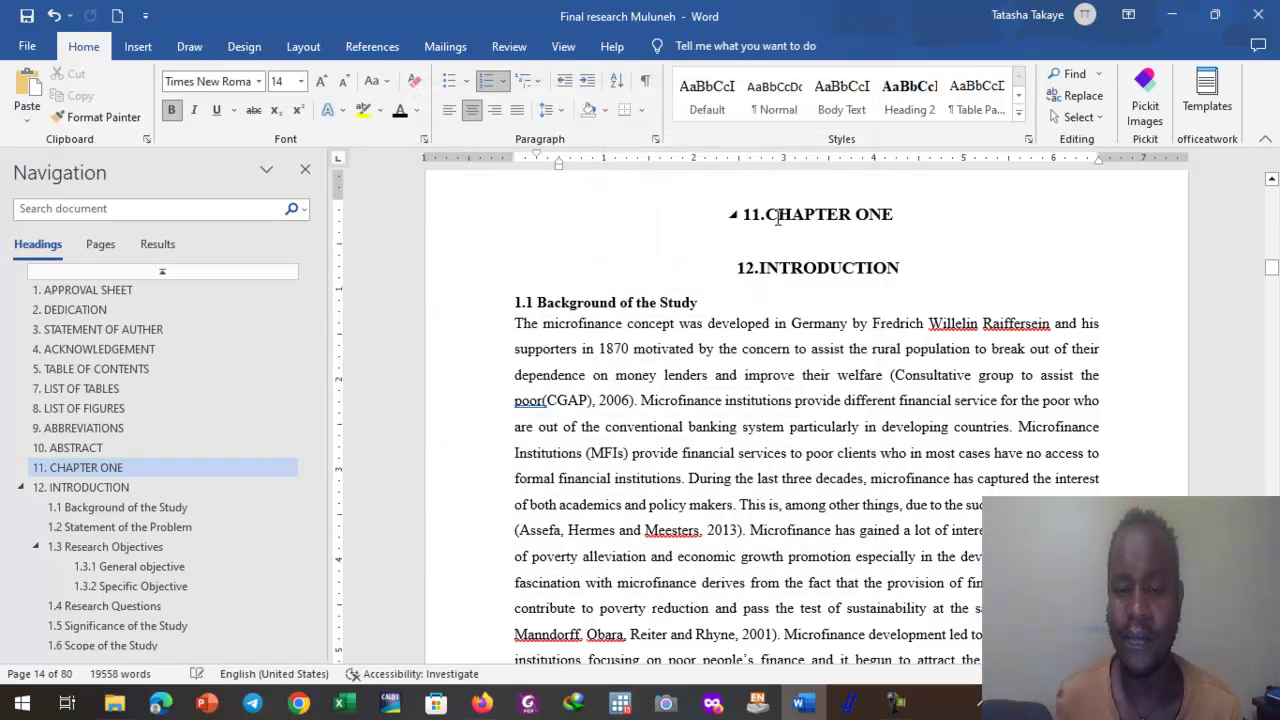
# Step: Remove the automatic numbering from the APPROVAL SHEET and DEDICATION headings
pyautogui.press('Return')
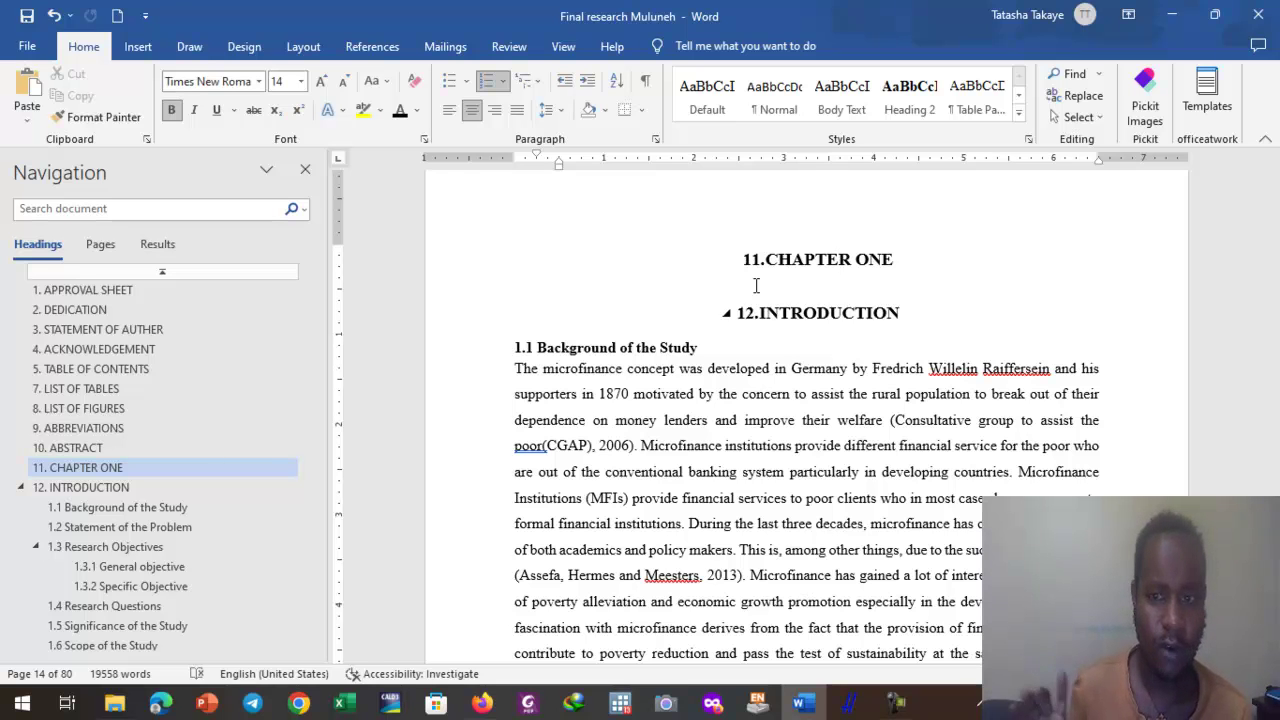
pyautogui.click(118, 291)
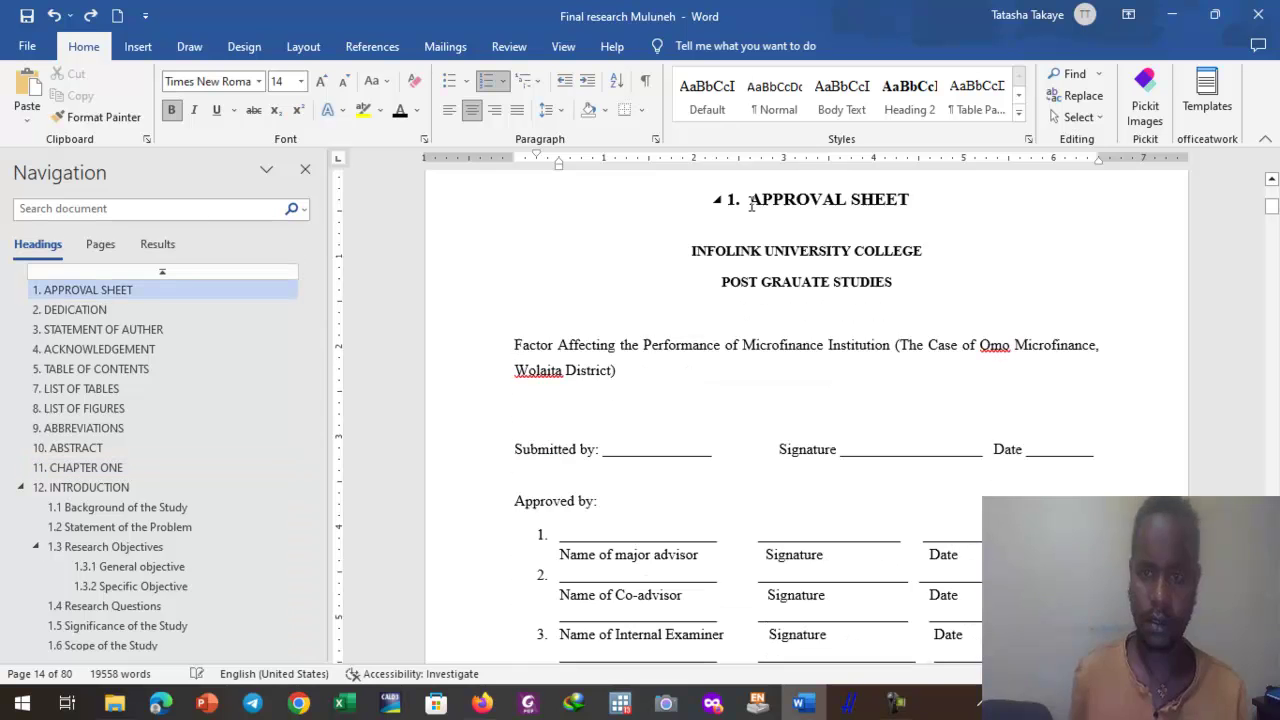
pyautogui.press('BackSpace')
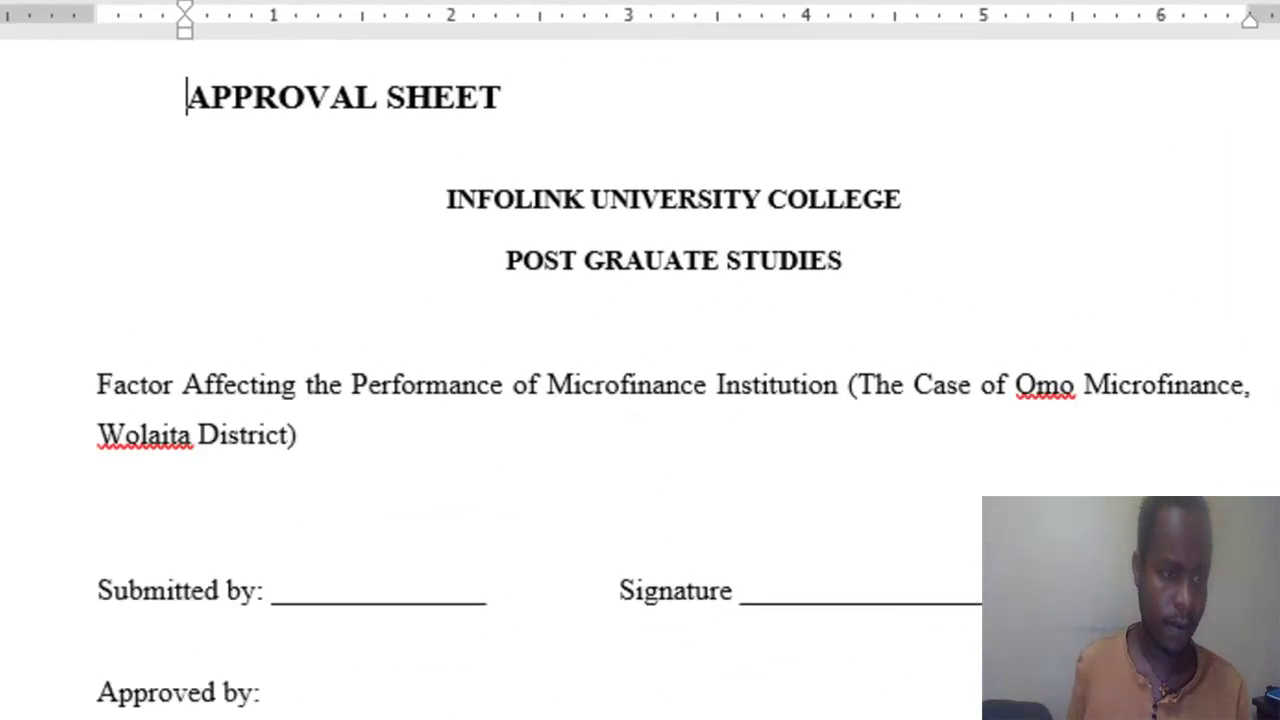
pyautogui.click(580, 109)
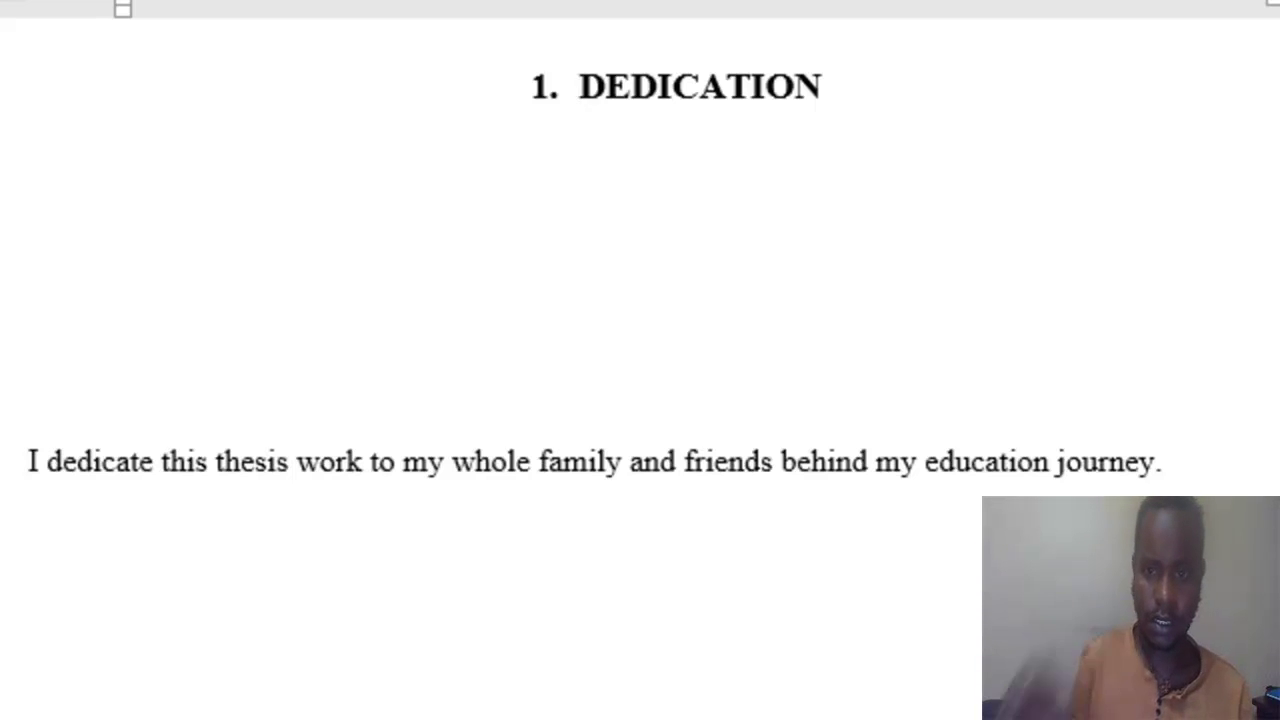
pyautogui.press('BackSpace')
# Step: Remove the automatic numbering from the STATEMENT OF AUTHER and ACKNOWLEDGEMENT headings
pyautogui.scroll(-10, 175, 68)
pyautogui.click(175, 68)
pyautogui.press('BackSpace')
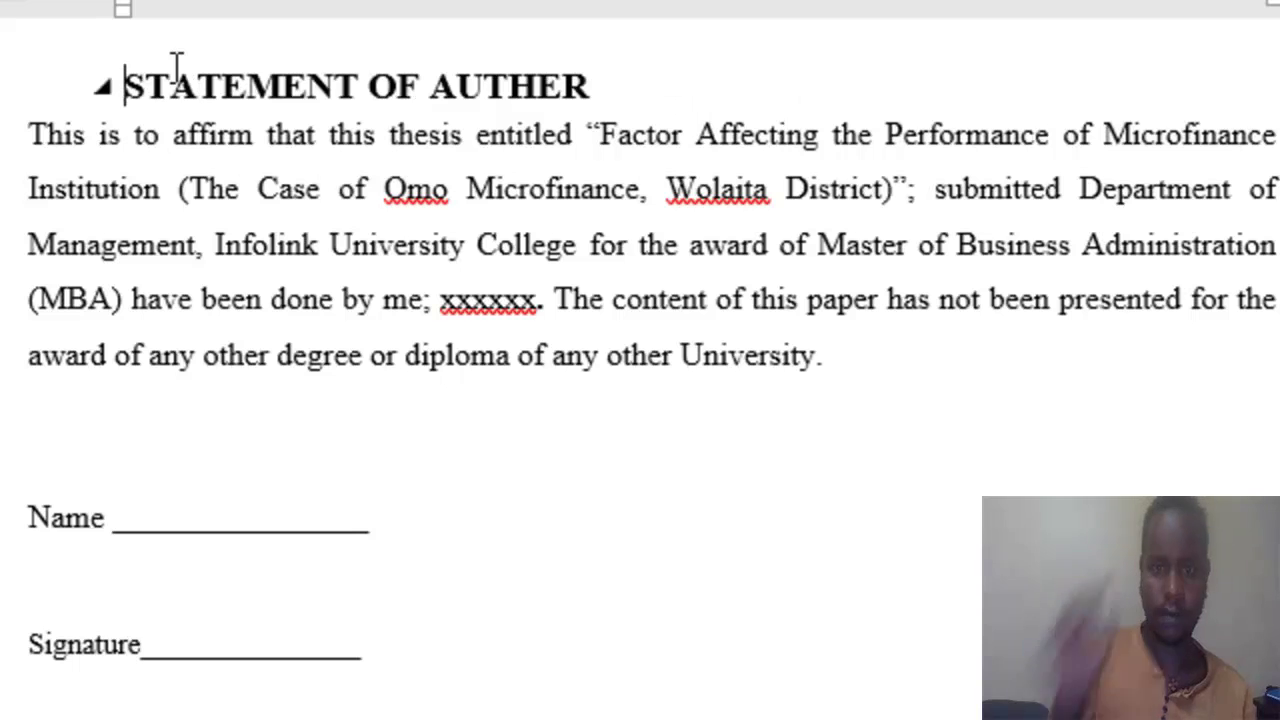
pyautogui.scroll(-10, 433, 50)
pyautogui.click(480, 88)
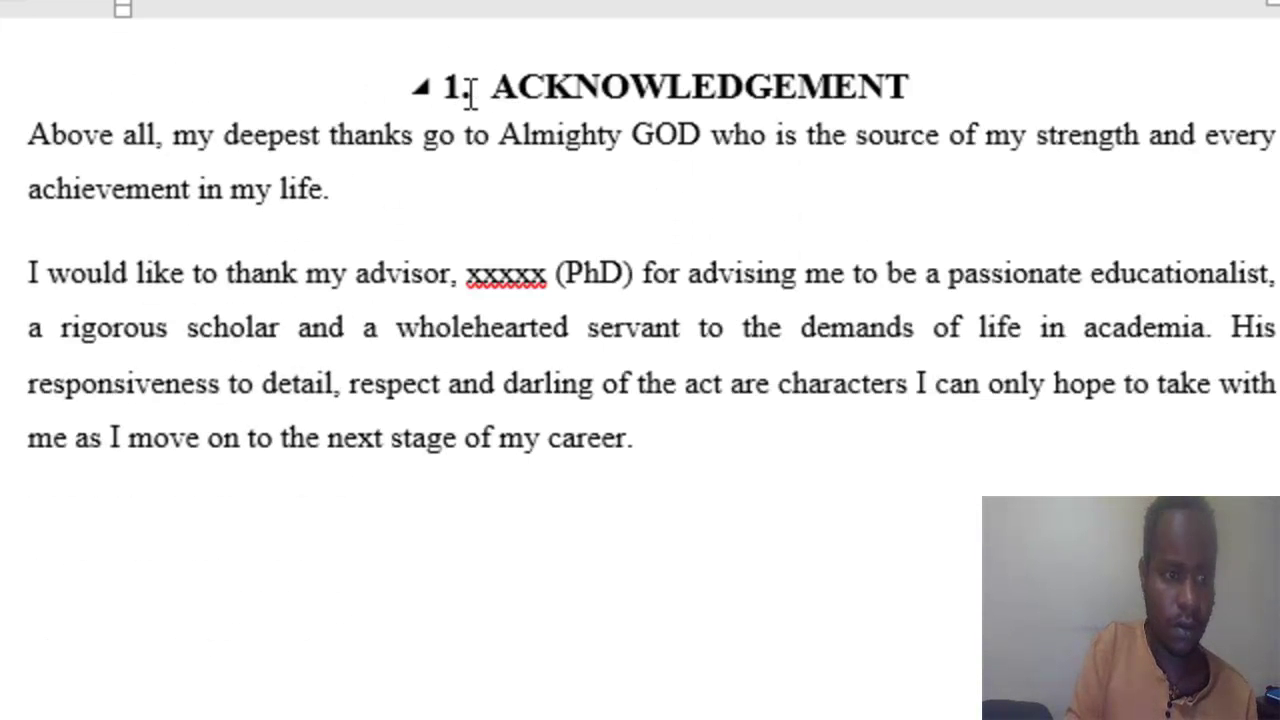
pyautogui.press('BackSpace')
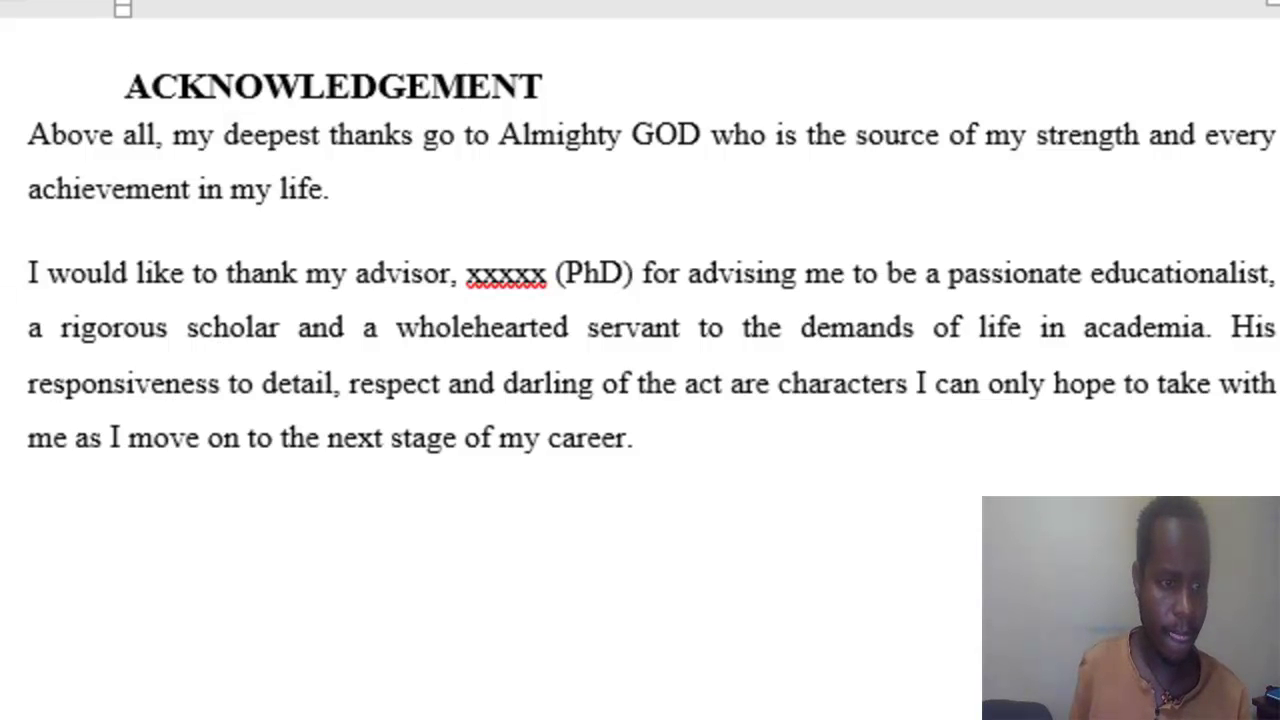
# Step: Remove the numbering from the TABLE OF CONTENTS heading and from the Contents title above its entries
pyautogui.scroll(-10, 640, 360)
pyautogui.click(499, 112)
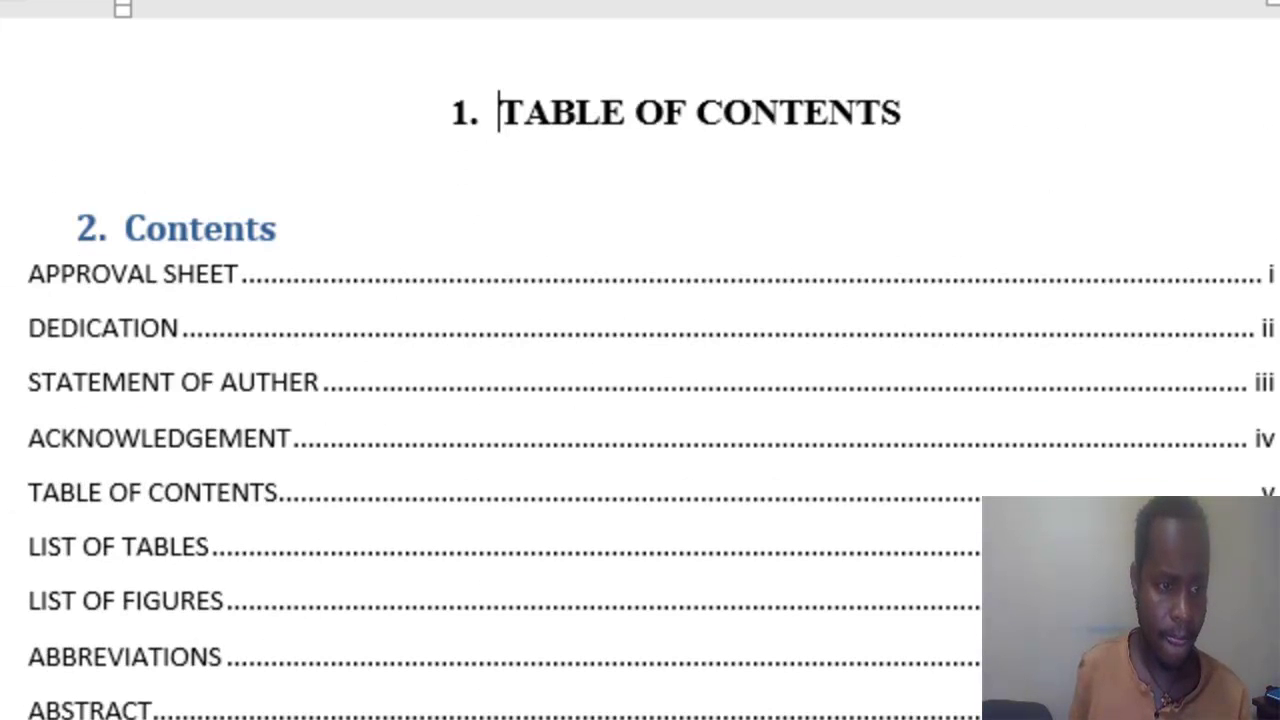
pyautogui.press('BackSpace')
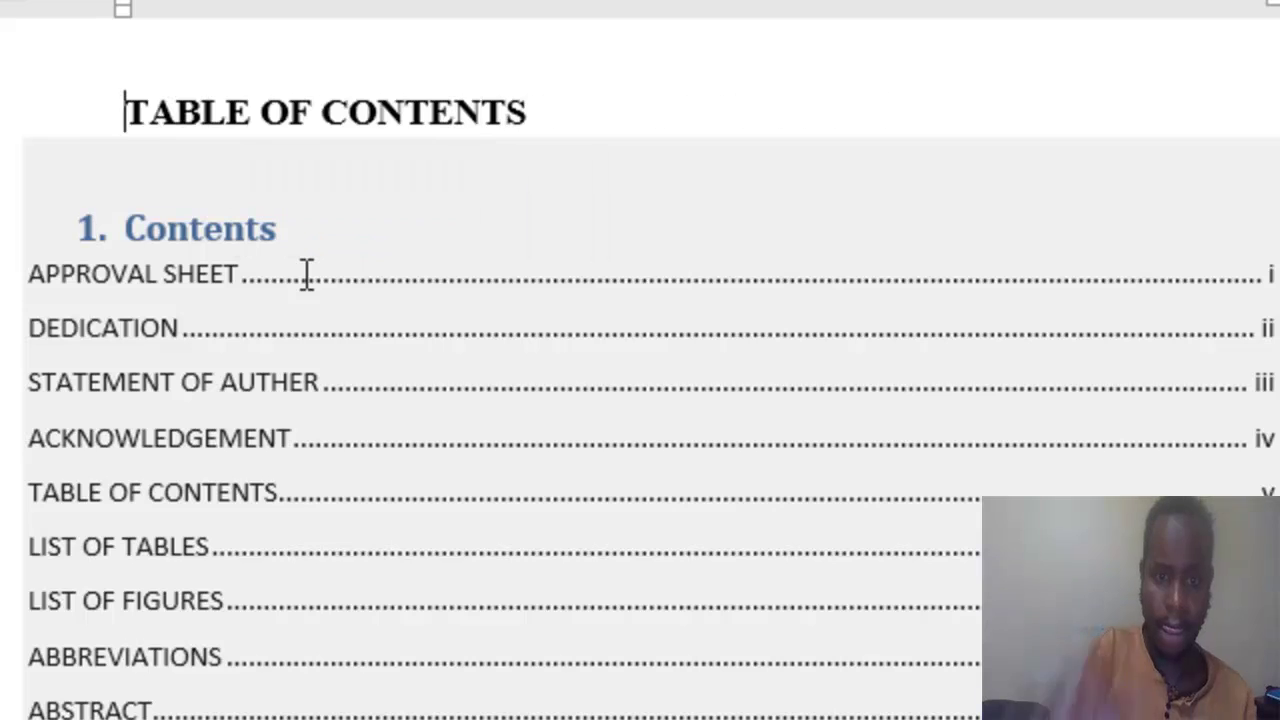
pyautogui.click(133, 210)
pyautogui.press('BackSpace')
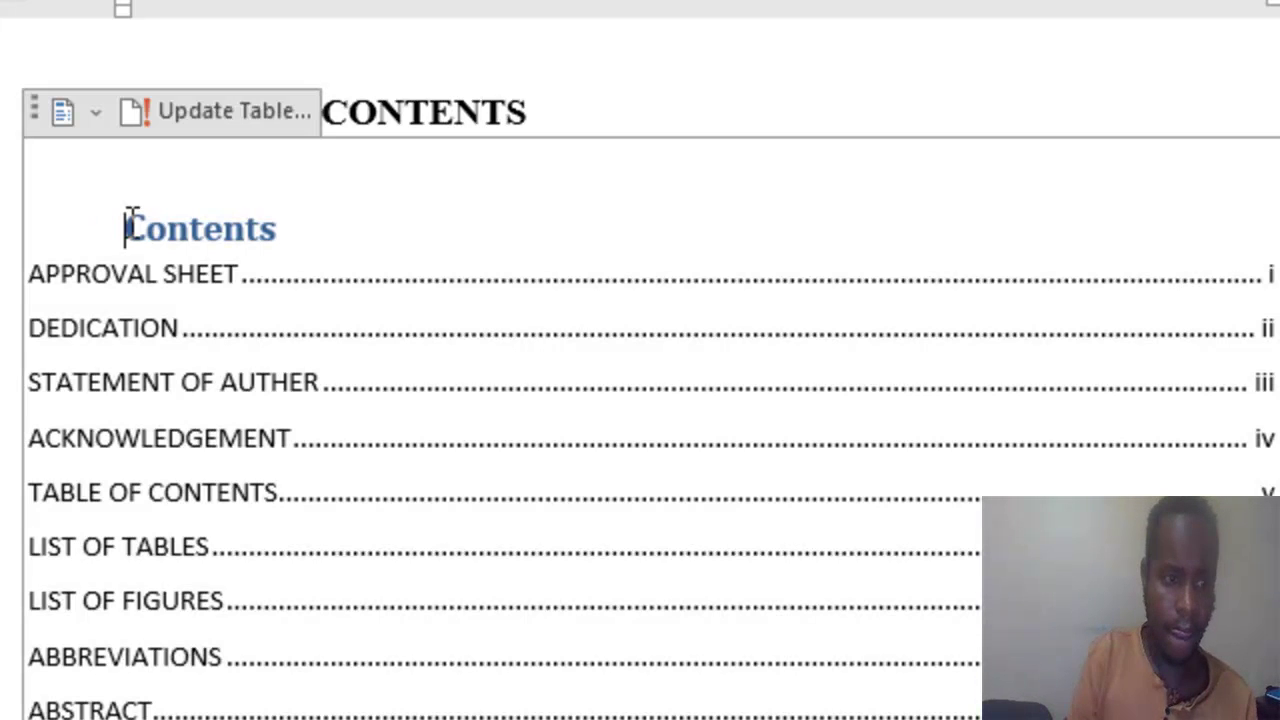
# Step: Remove the numbering from the LIST OF TABLES and LIST OF FIGURES headings
pyautogui.keyDown('ctrl'); pyautogui.click(118, 546); pyautogui.keyUp('ctrl')
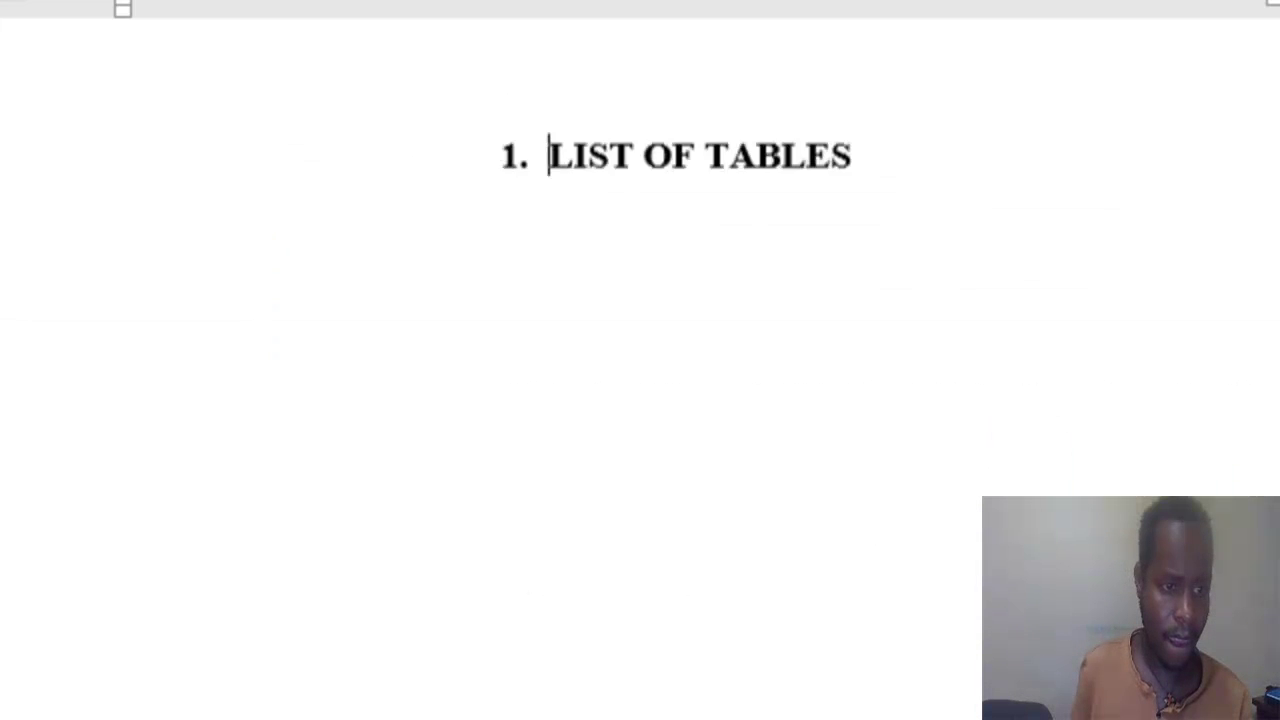
pyautogui.press('BackSpace')
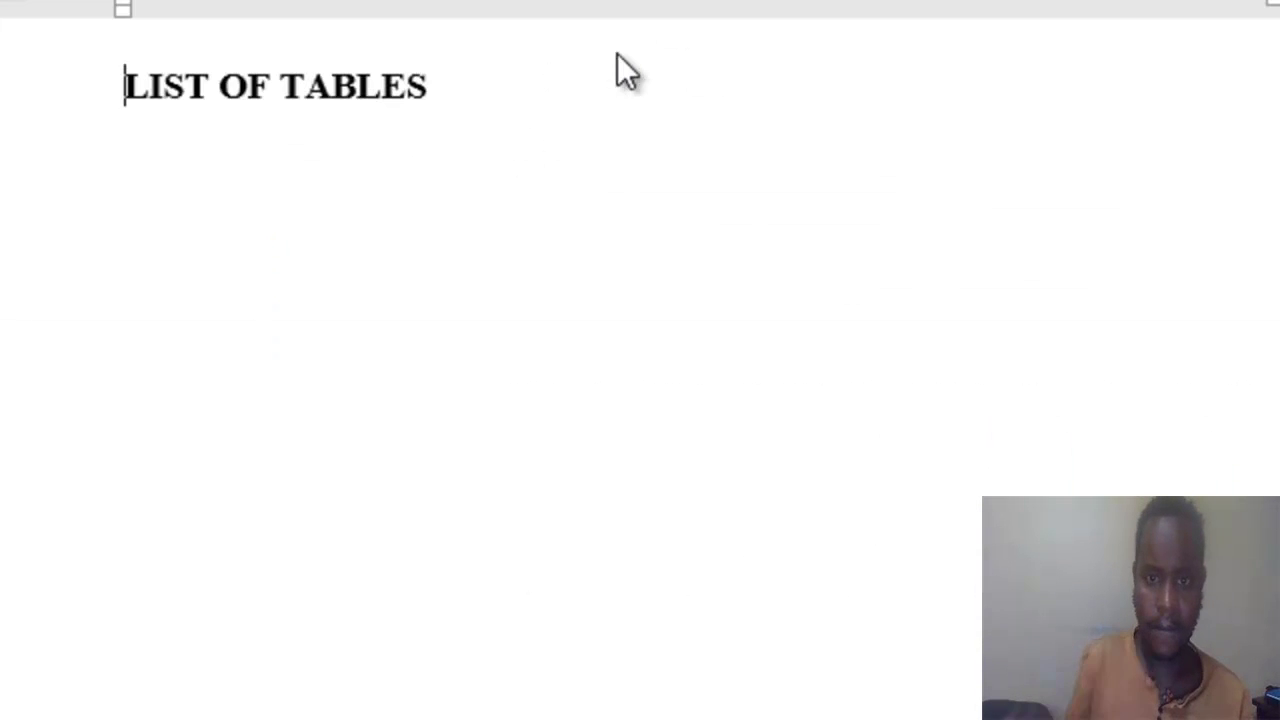
pyautogui.press('Down')
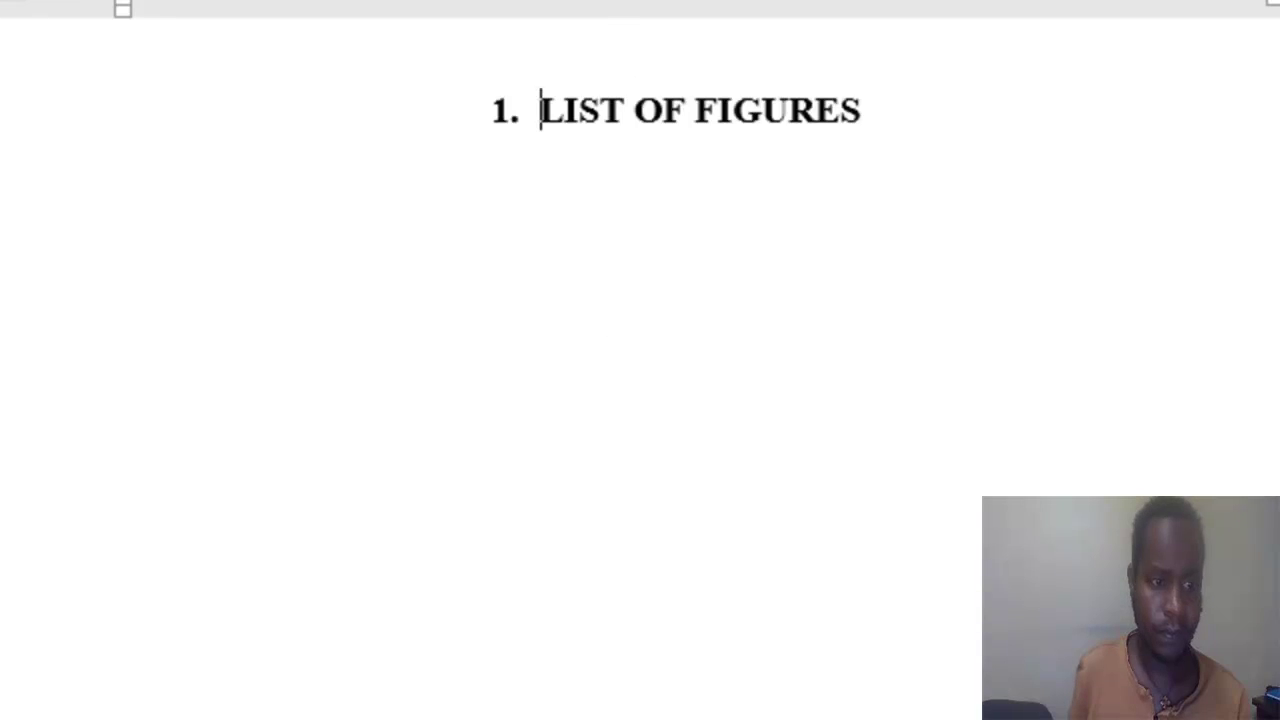
pyautogui.press('BackSpace')
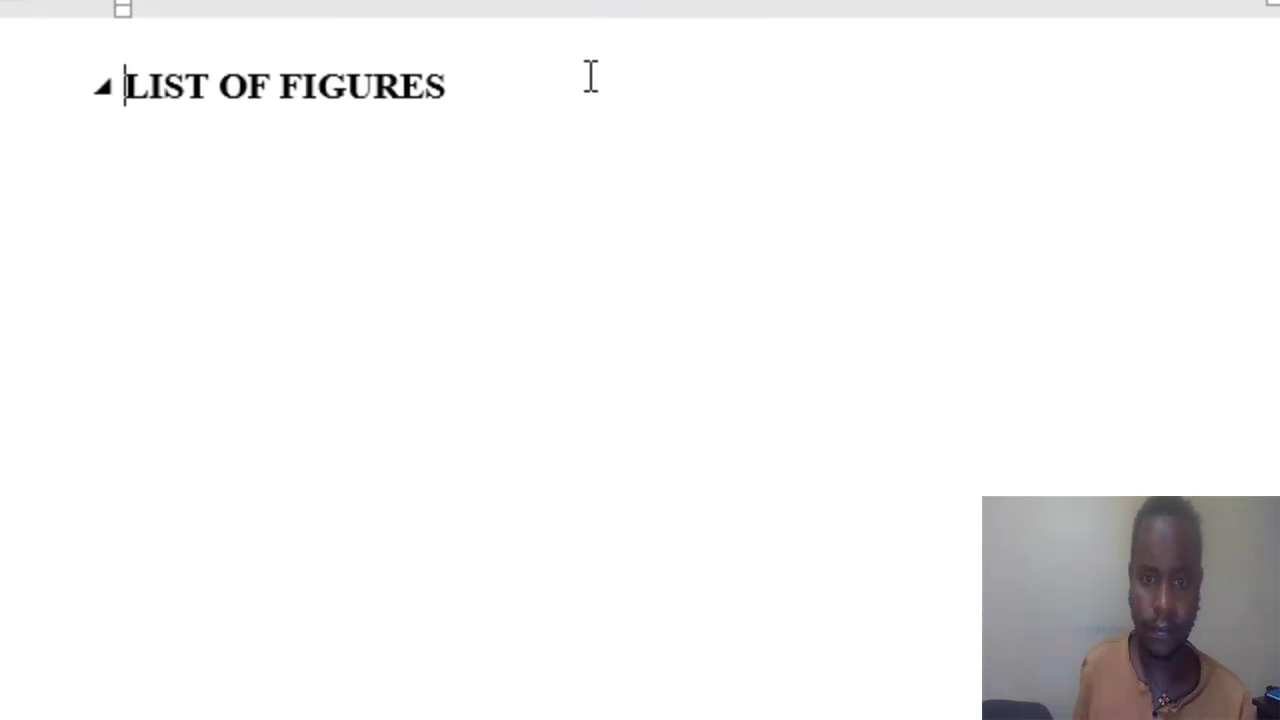
# Step: Remove the numbering from the ABBREVIATIONS and ABSTRACT headings
pyautogui.press('Down')
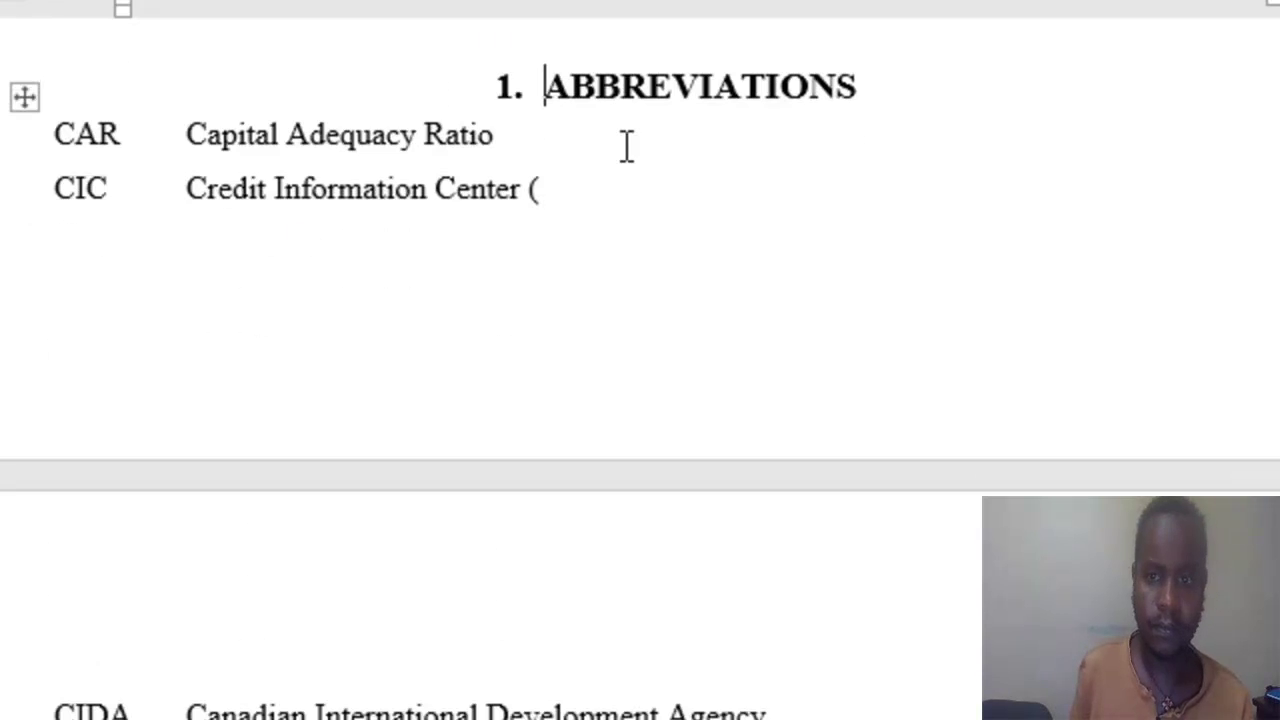
pyautogui.press('BackSpace')
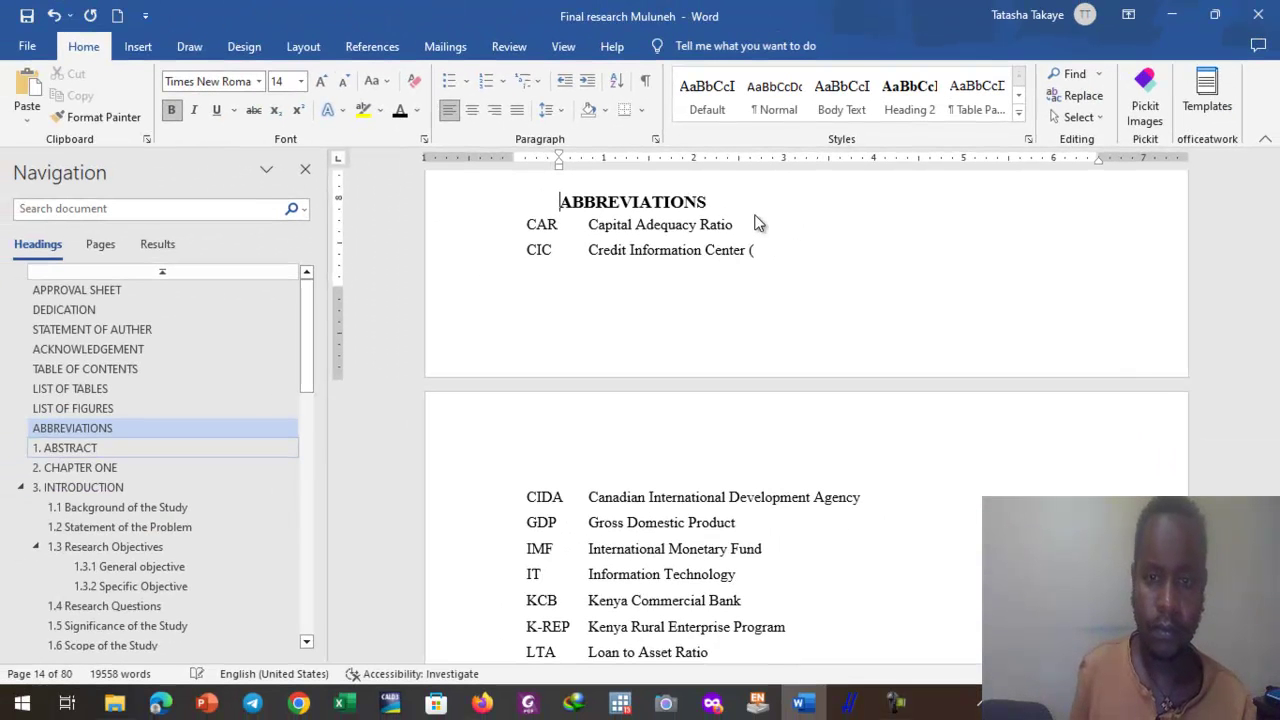
pyautogui.scroll(-8, 757, 220)
pyautogui.click(745, 218)
pyautogui.press('BackSpace')
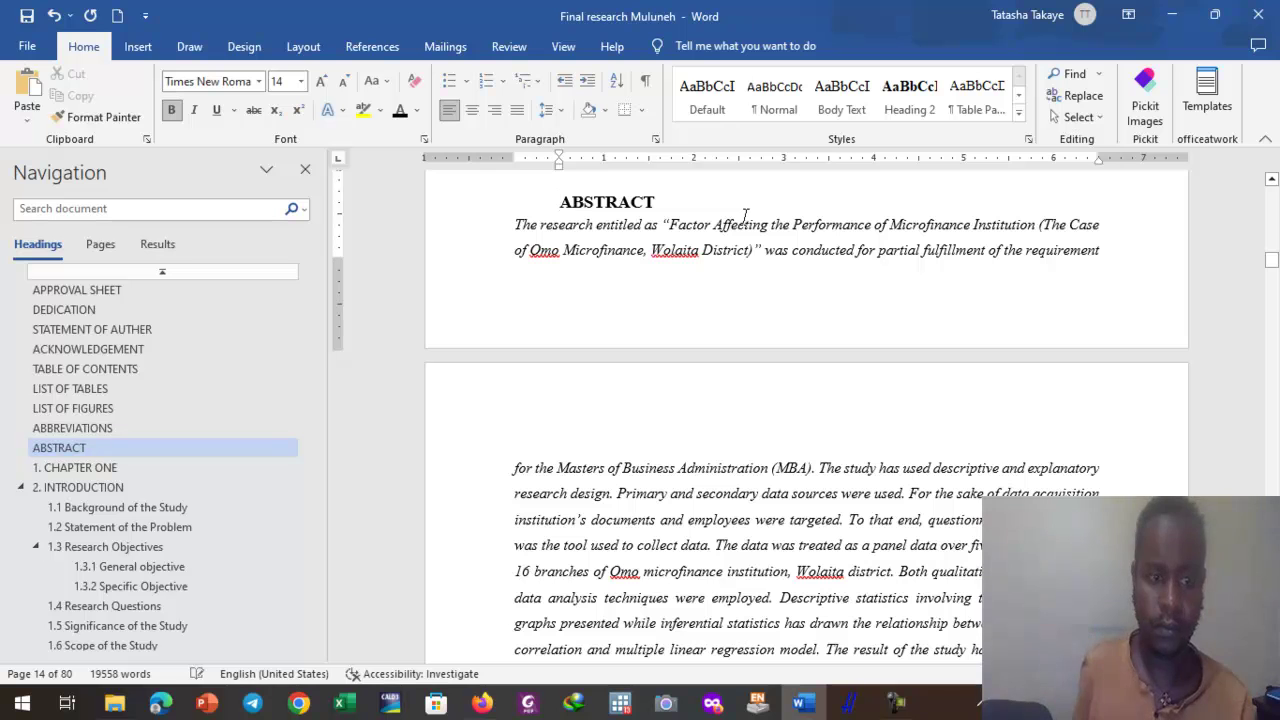
# Step: Remove the numbering from the CHAPTER ONE, CHAPTER TWO and CHAPTER THREE headings, keeping it on the chapter titles below them
pyautogui.click(102, 472)
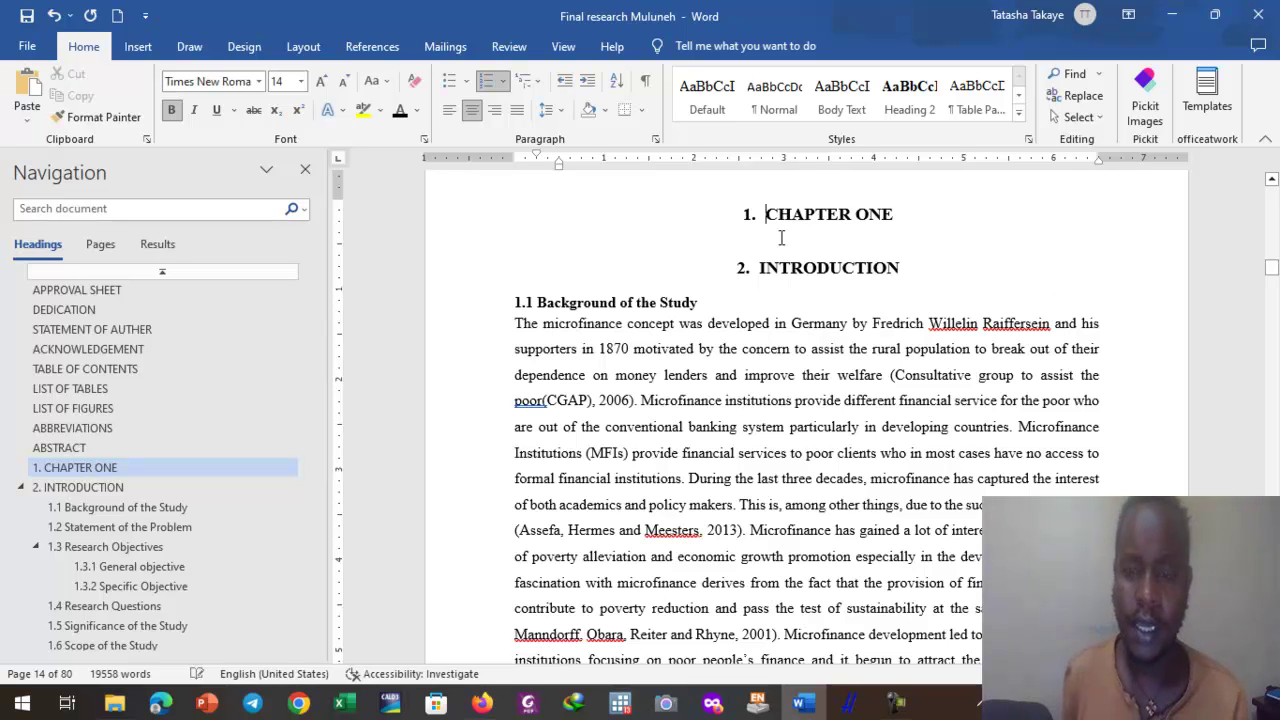
pyautogui.scroll(1, 794, 330)
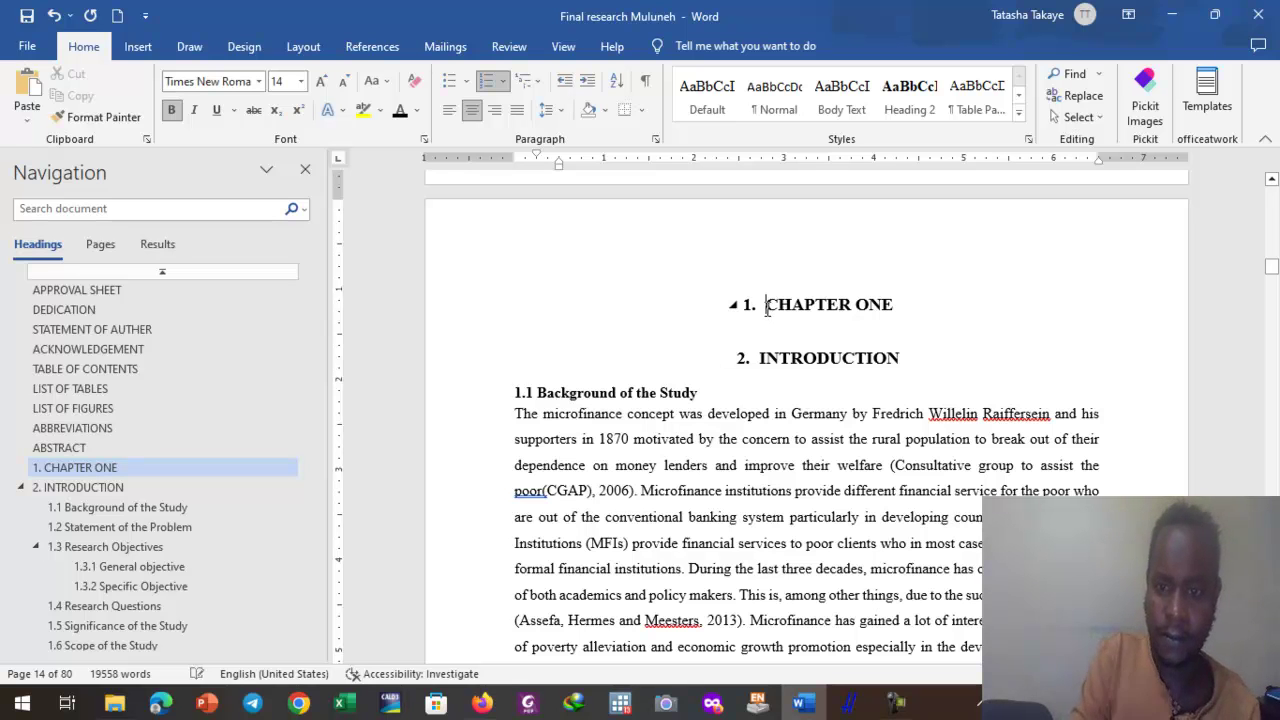
pyautogui.press('BackSpace')
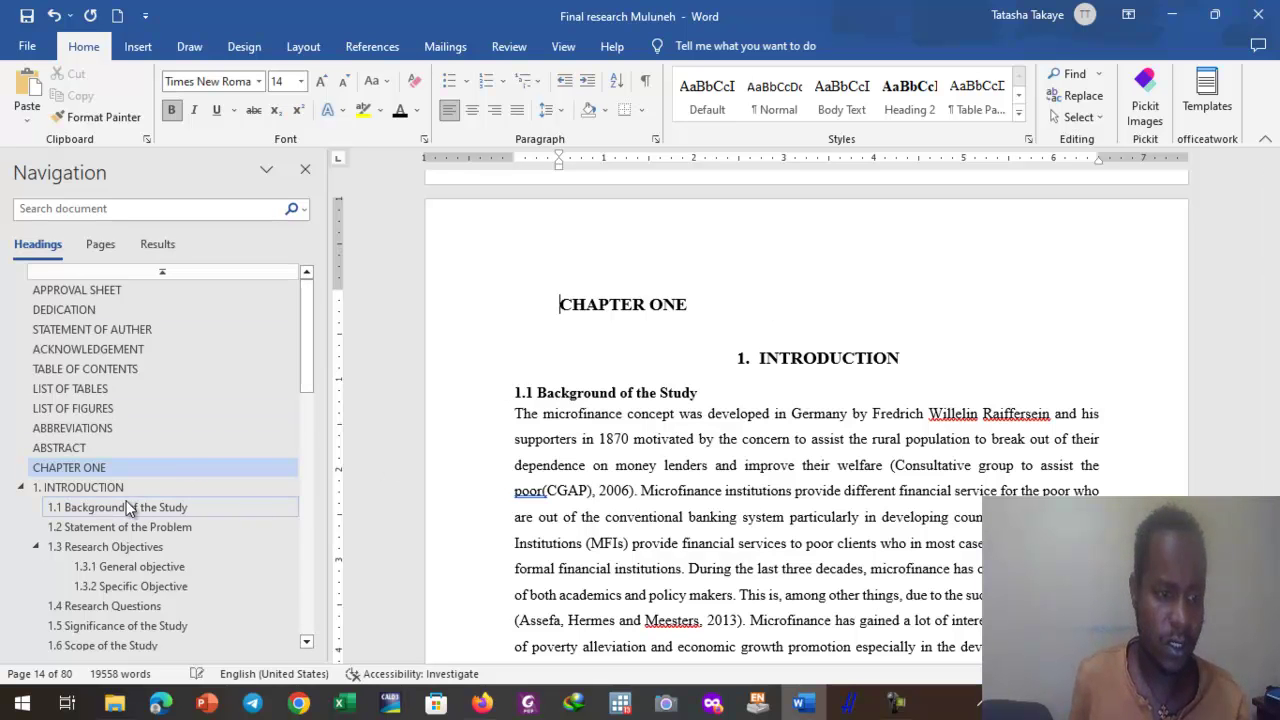
pyautogui.scroll(-4, 125, 500)
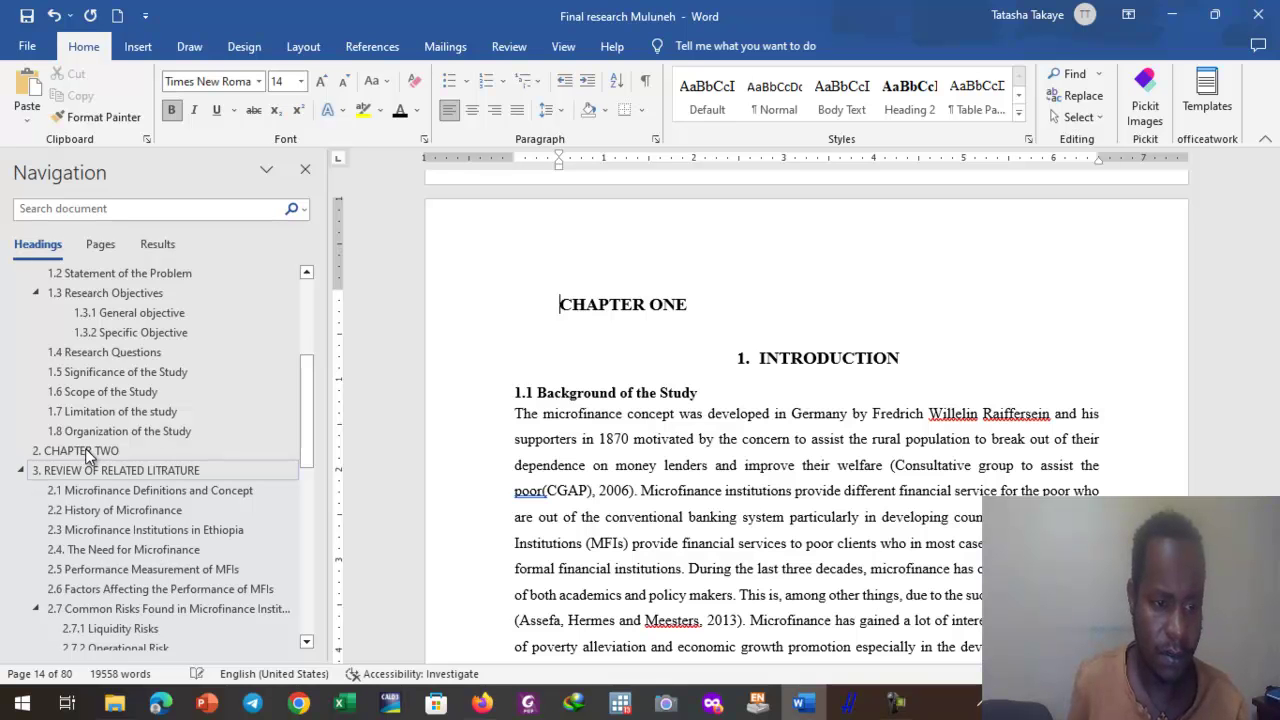
pyautogui.click(89, 445)
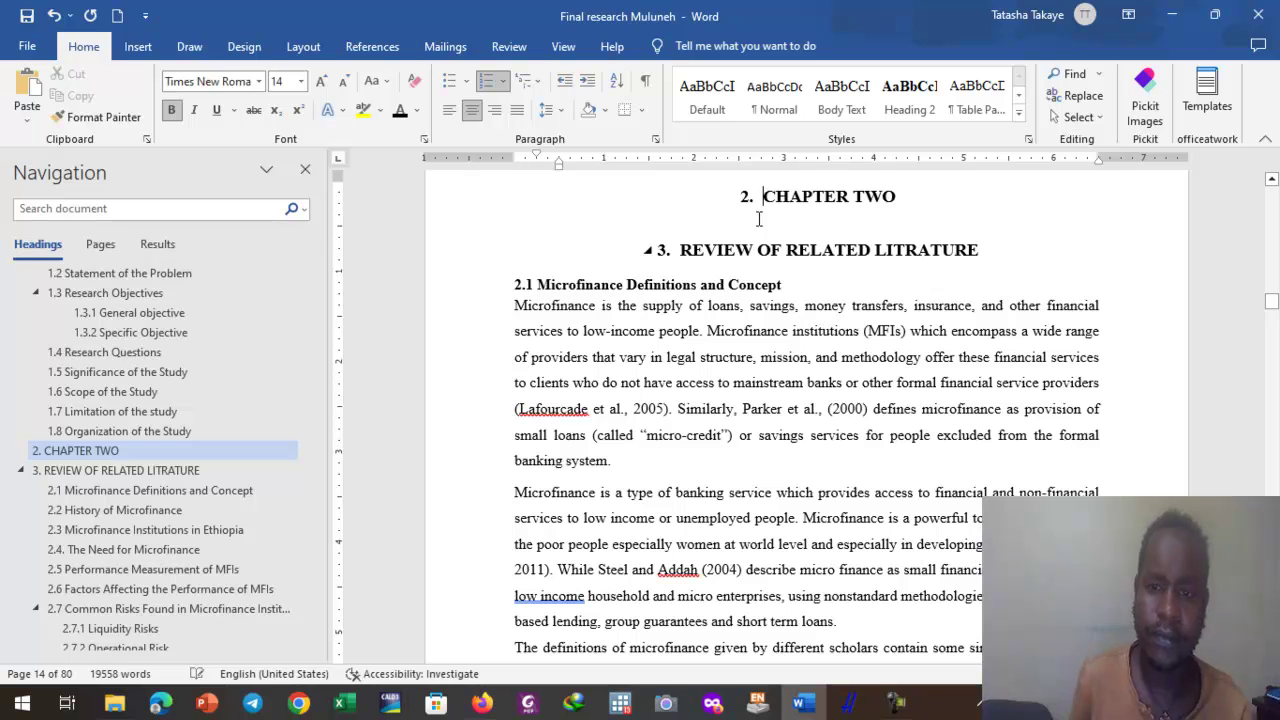
pyautogui.press('BackSpace')
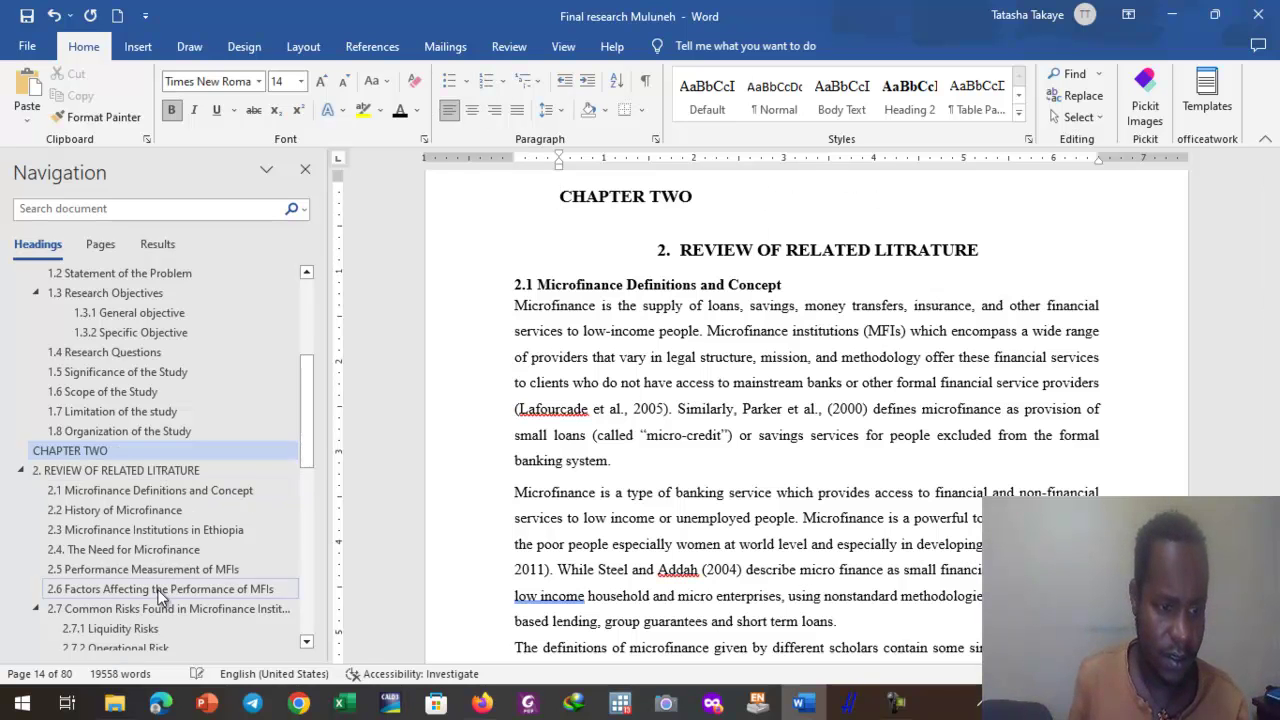
pyautogui.scroll(-4, 243, 591)
pyautogui.click(109, 526)
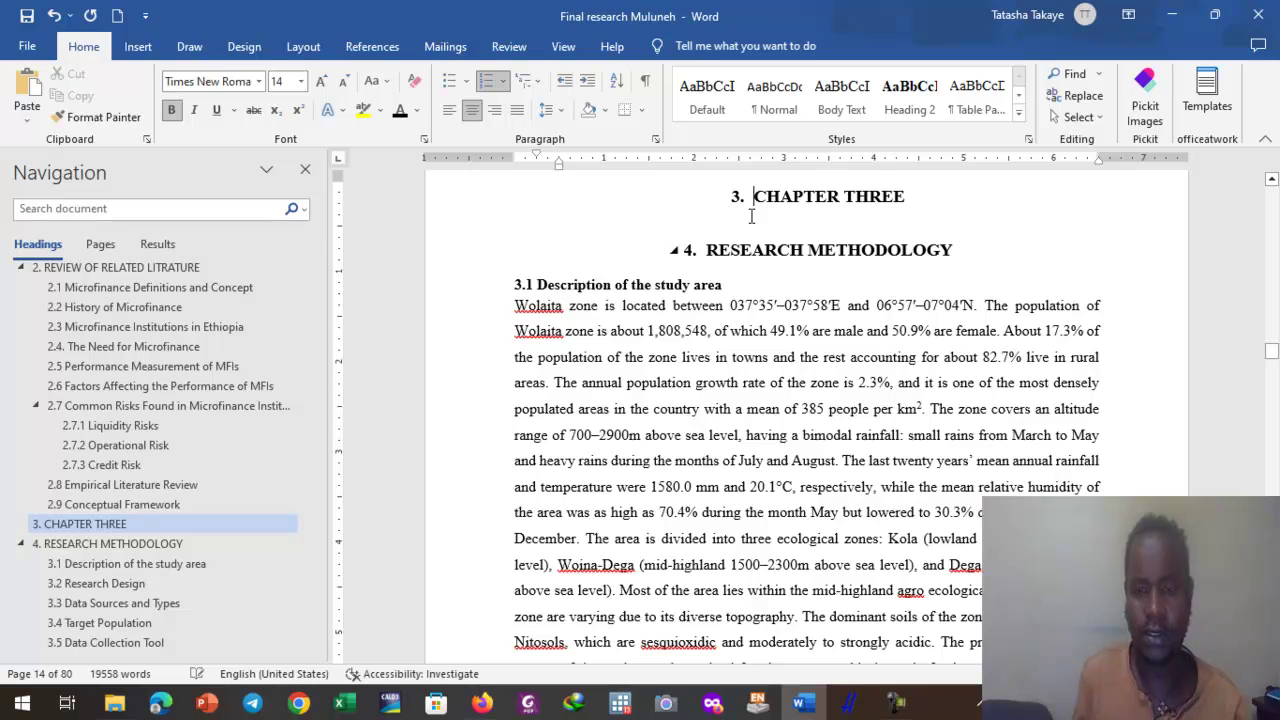
pyautogui.press('BackSpace')
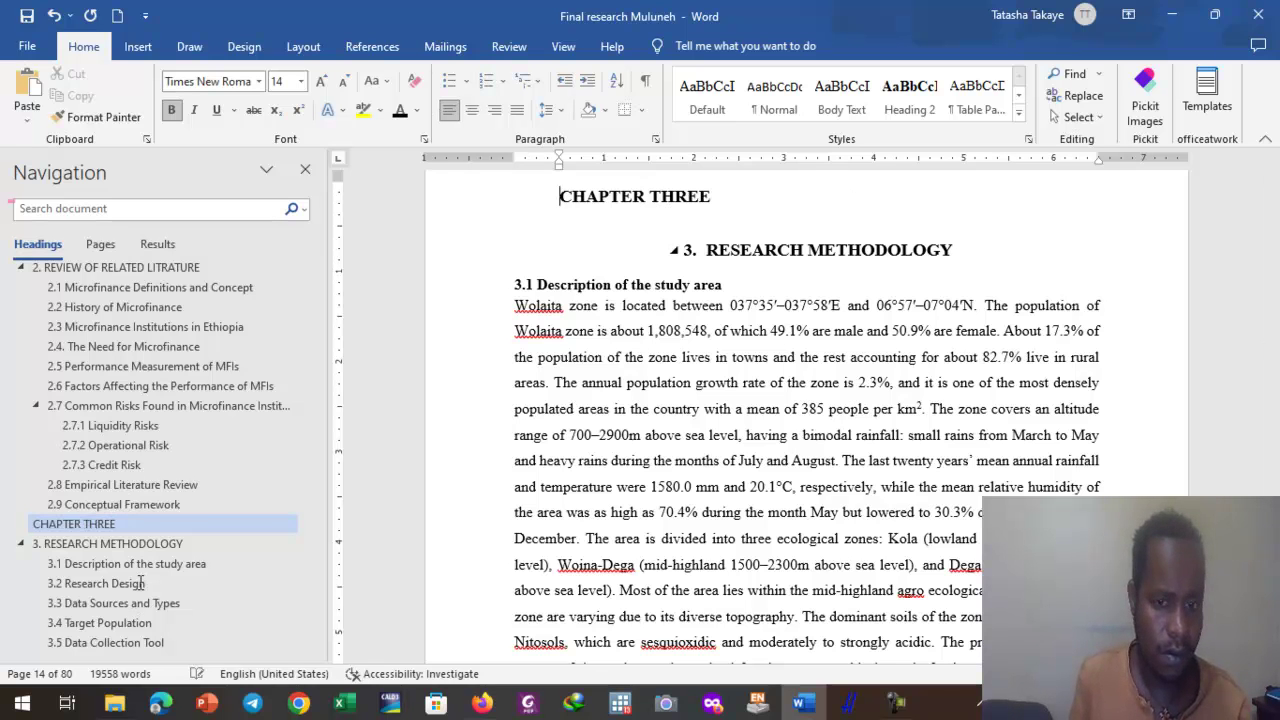
# Step: Remove the numbering from the CHAPTER FOUR and CHAPTER FIVE headings, keeping it on the chapter titles below them
pyautogui.scroll(-6, 145, 585)
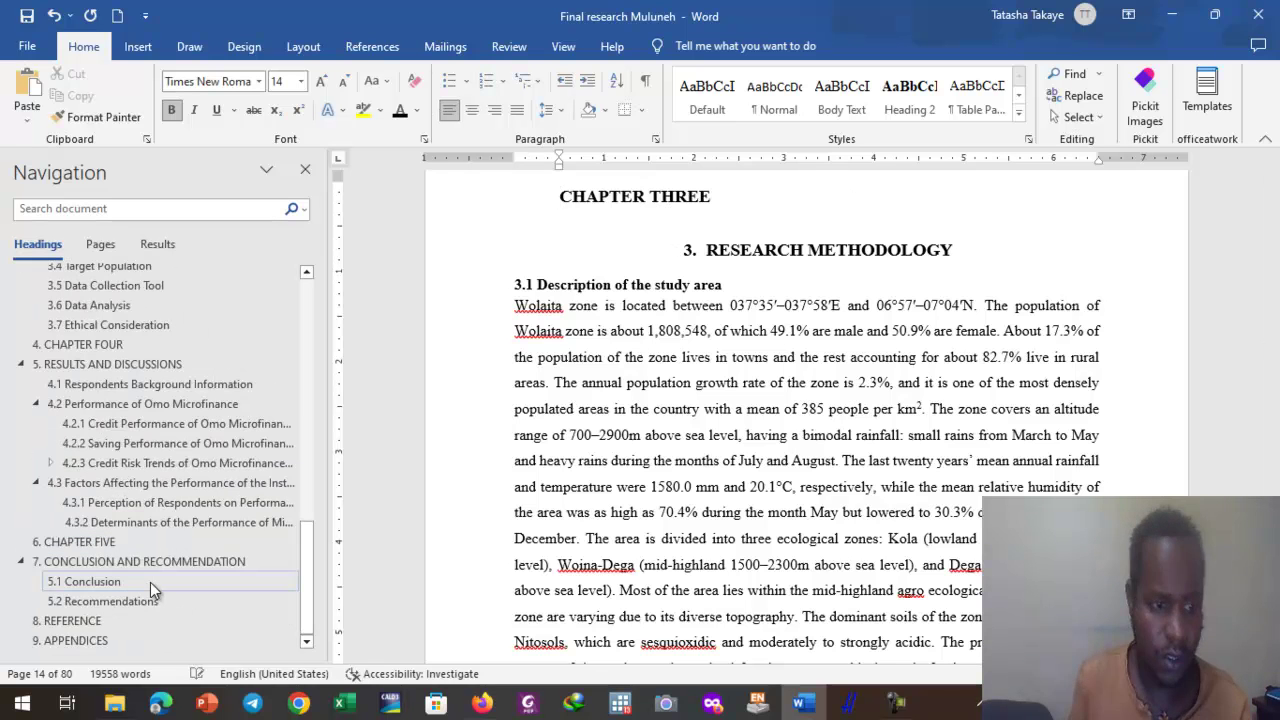
pyautogui.click(108, 545)
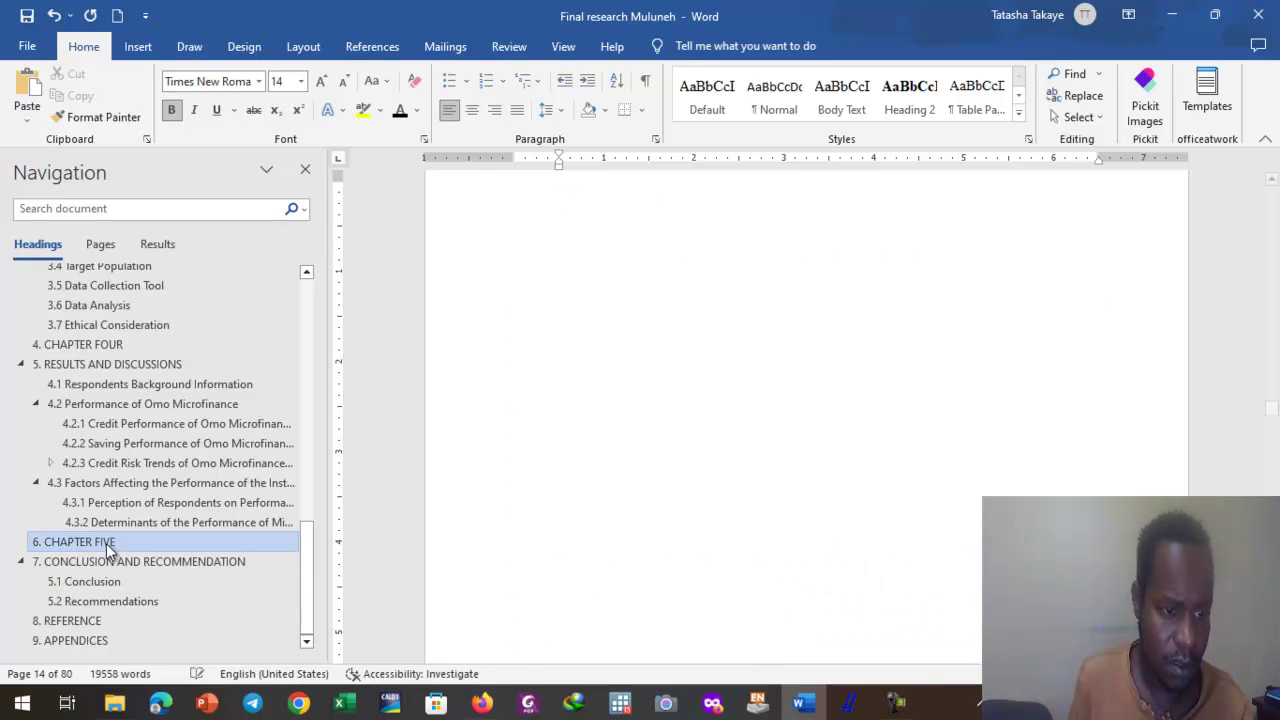
pyautogui.click(100, 326)
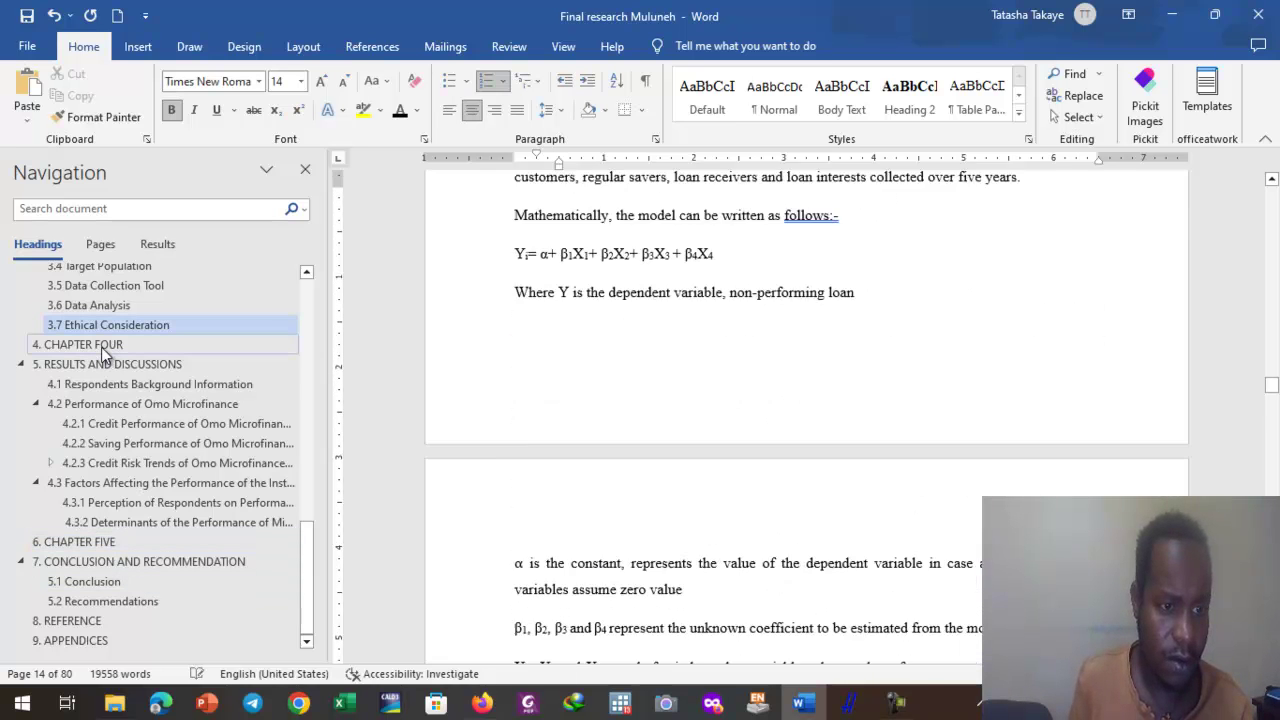
pyautogui.click(135, 345)
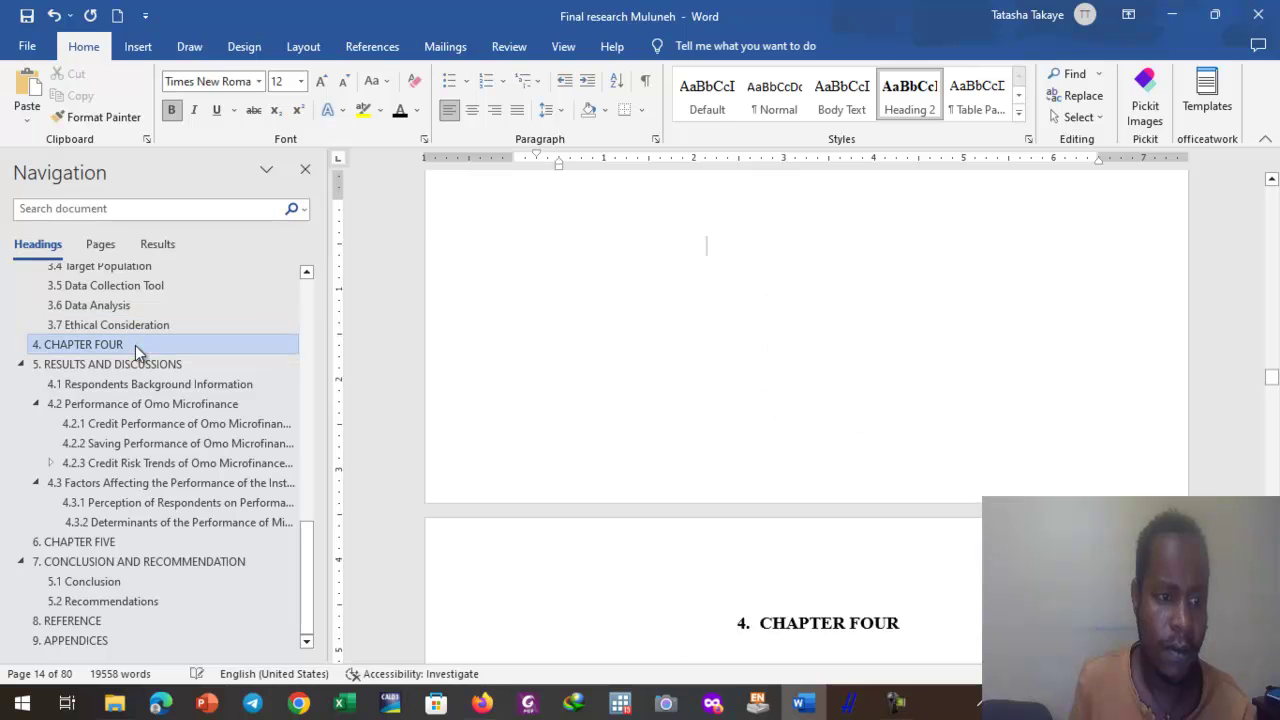
pyautogui.press('BackSpace')
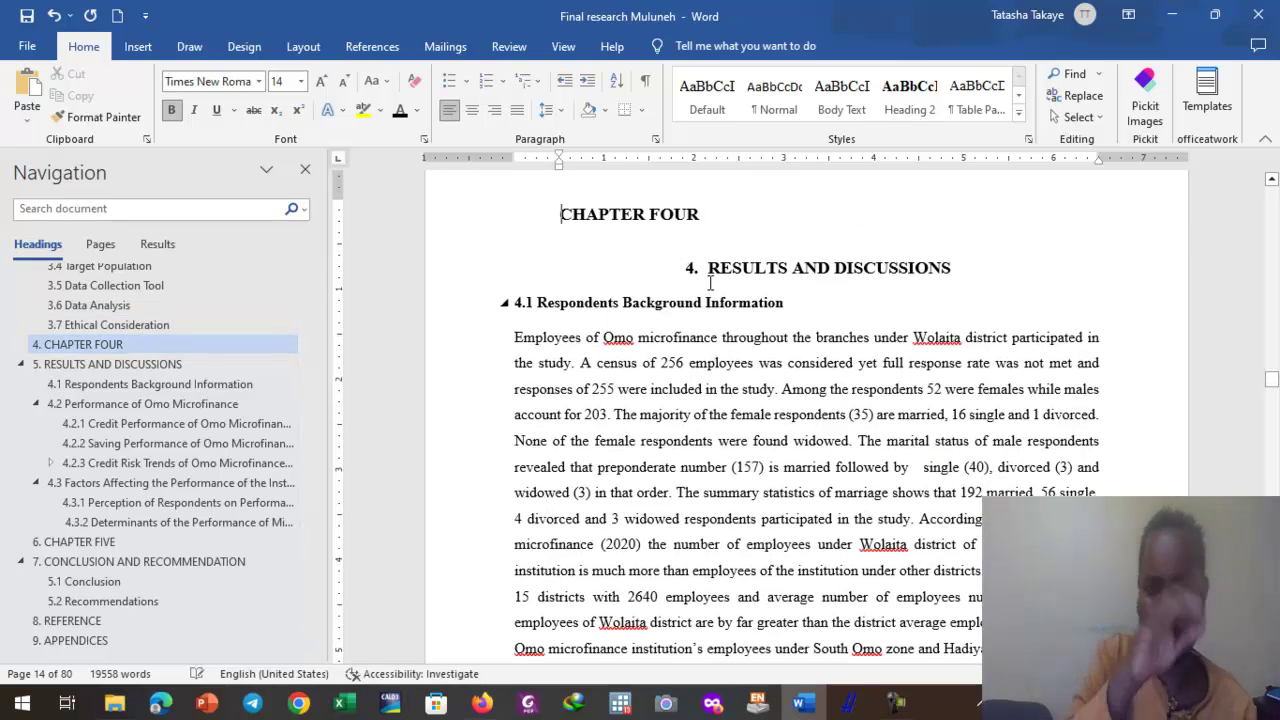
pyautogui.click(110, 542)
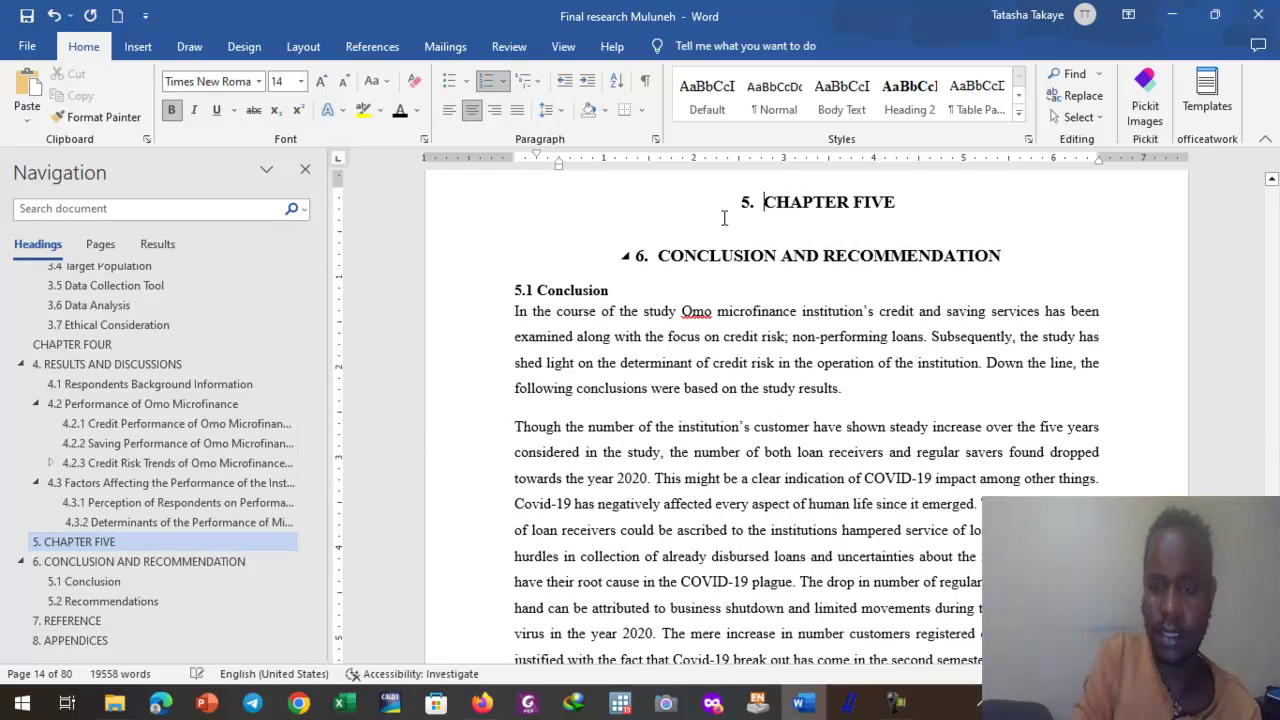
pyautogui.press('BackSpace')
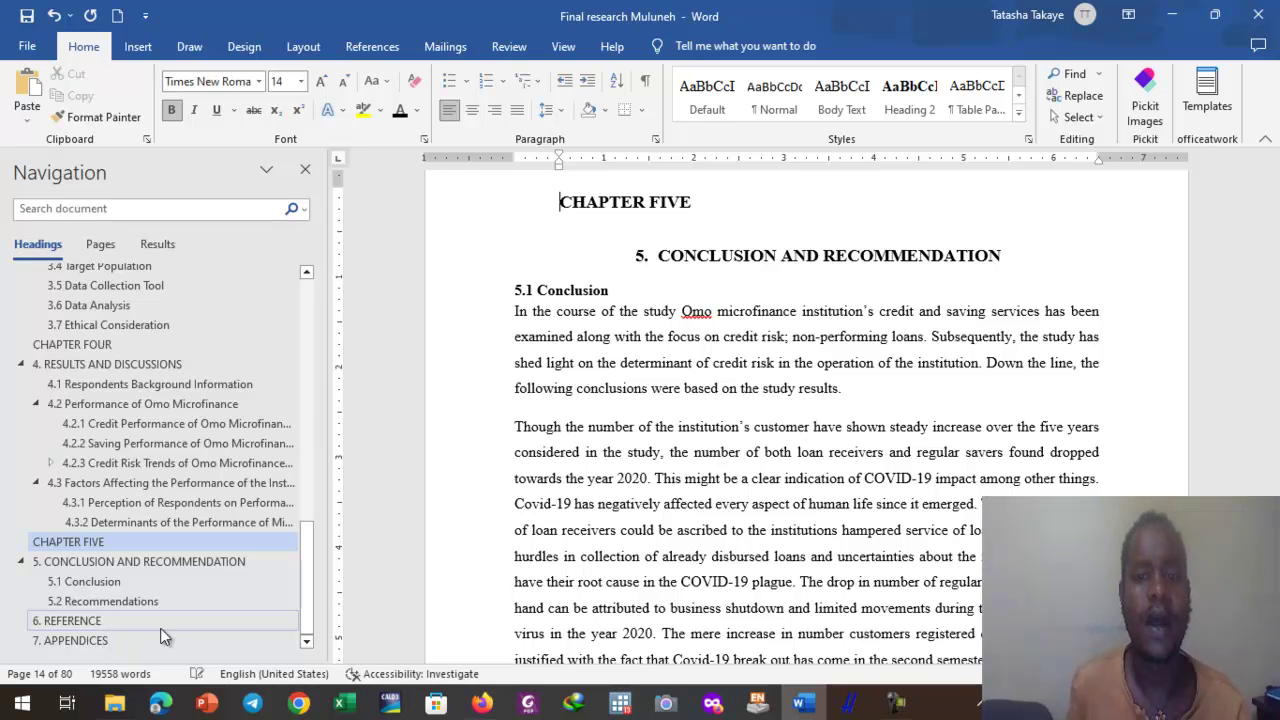
# Step: Review the document's heading outline to check the numbering of the chapter headings and chapter titles
pyautogui.scroll(3, 104, 438)
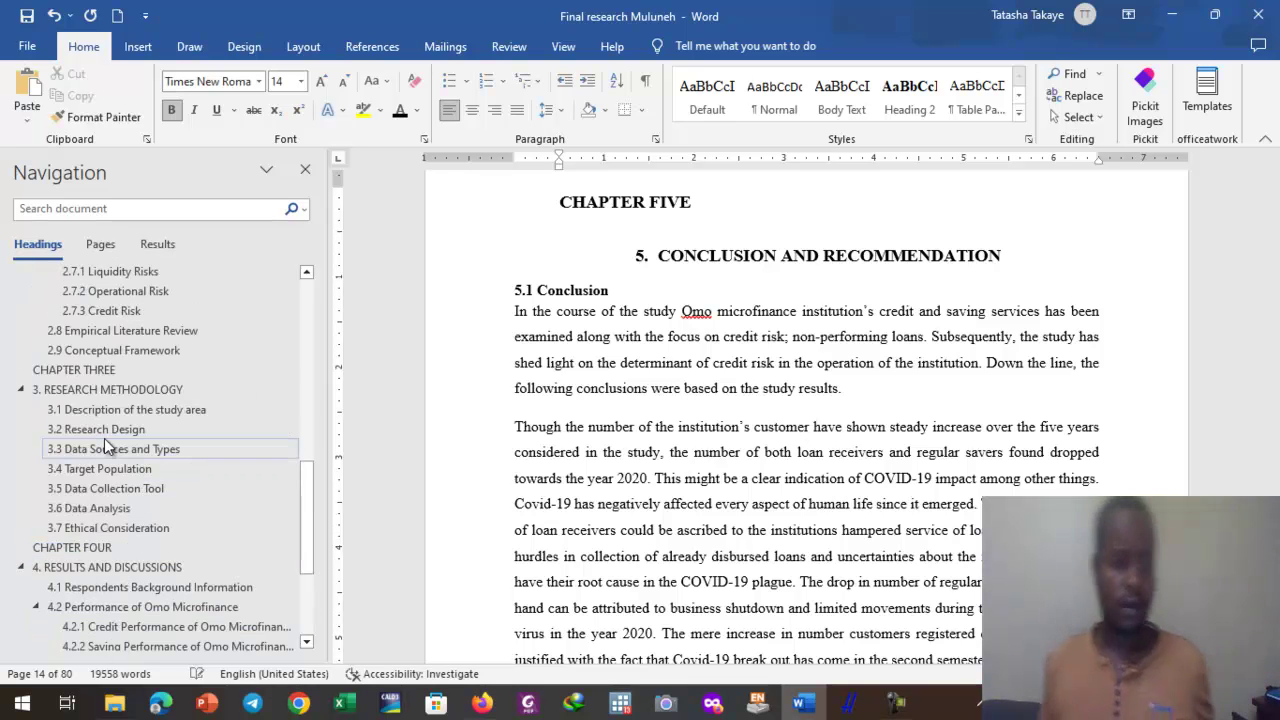
pyautogui.scroll(10, 104, 438)
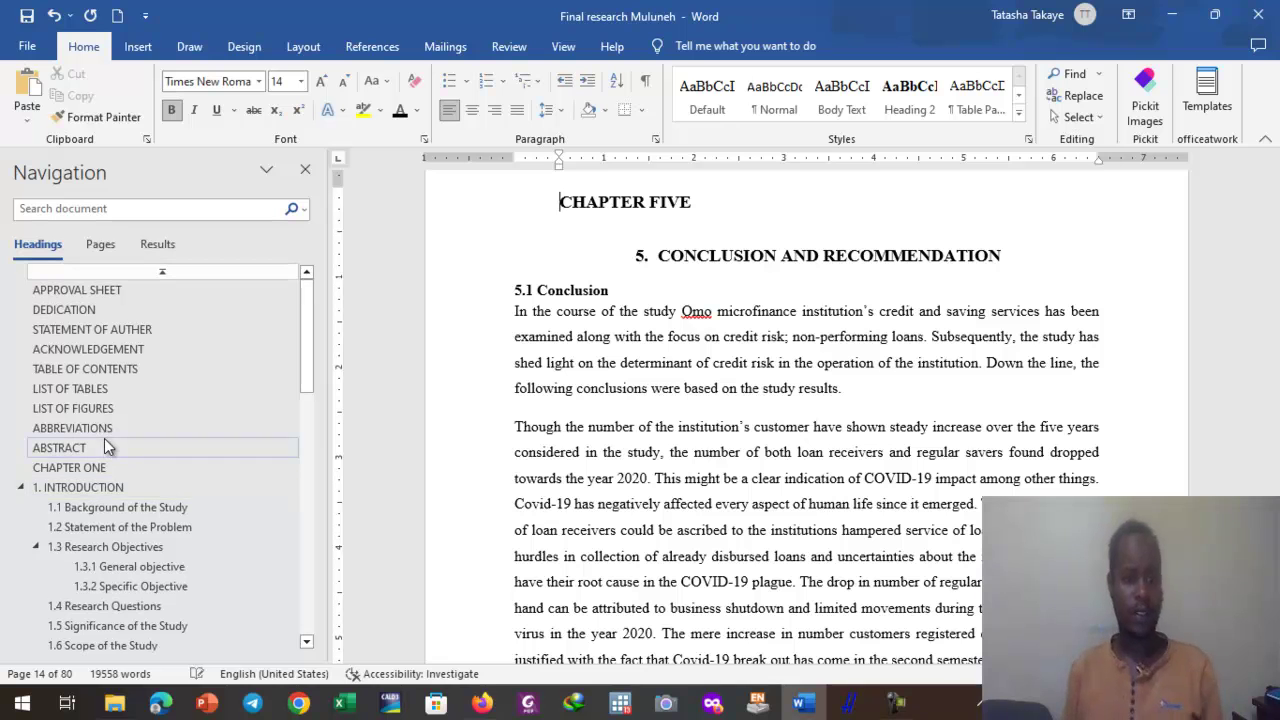
pyautogui.click(121, 486)
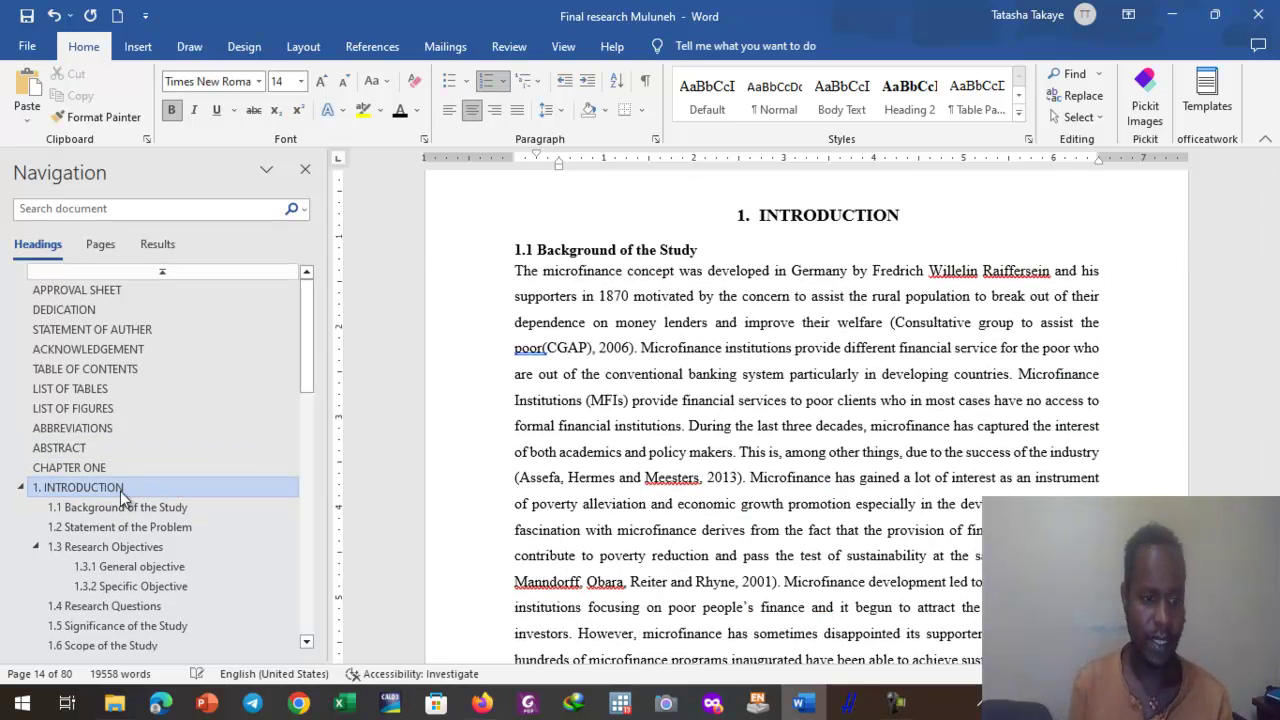
pyautogui.scroll(-7, 141, 567)
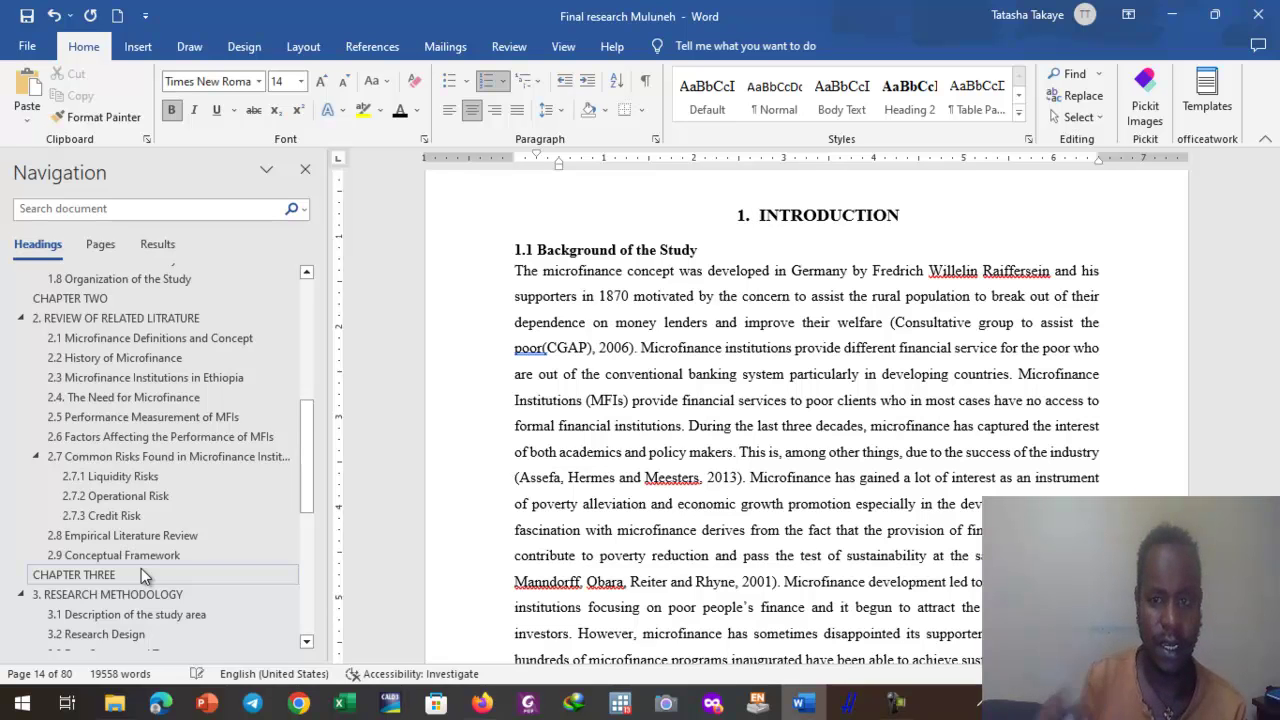
pyautogui.scroll(6, 132, 420)
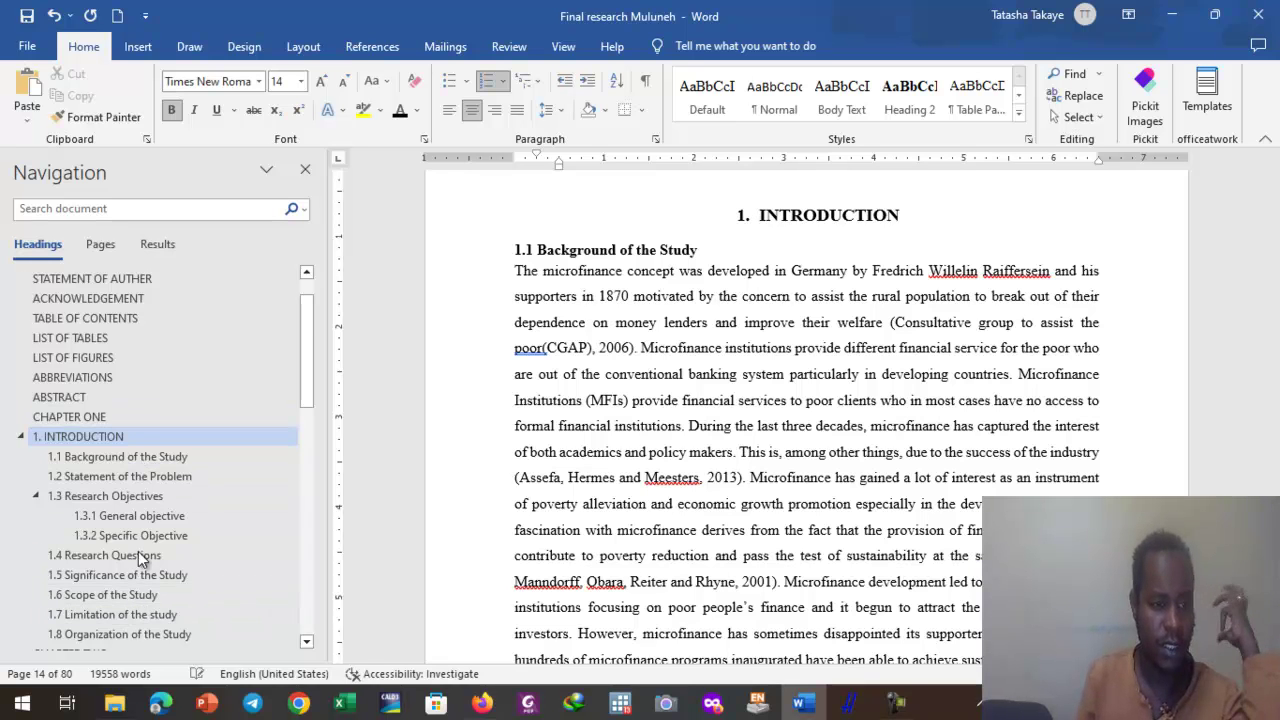
pyautogui.scroll(-8, 140, 481)
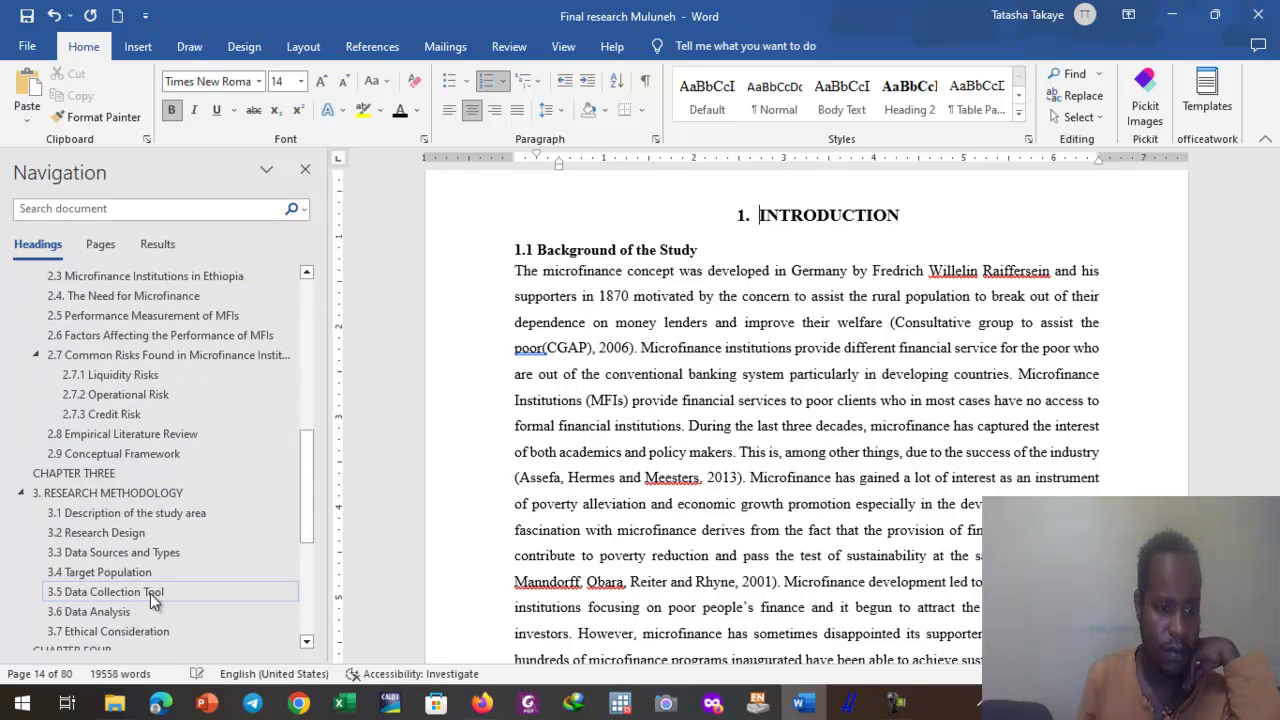
pyautogui.scroll(-3, 152, 600)
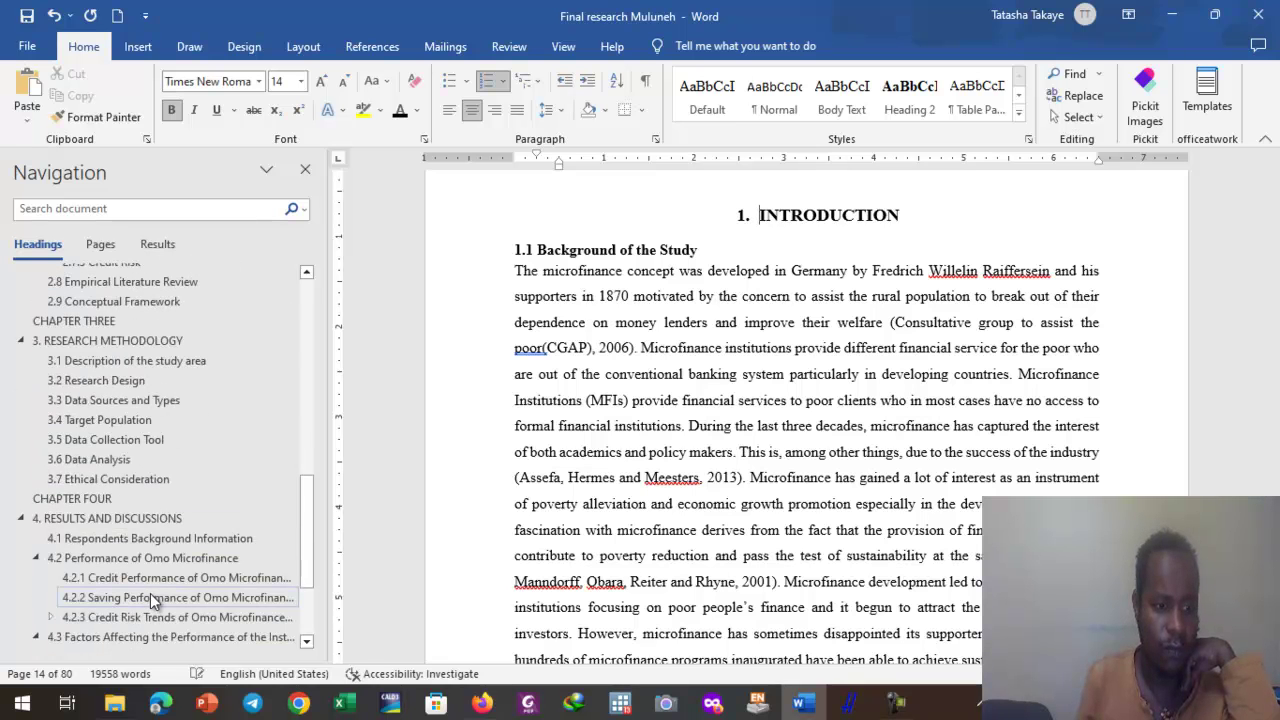
# Step: Delete the manually typed "Table 1" label from the gender and marital status table's caption in section 4.1
pyautogui.click(143, 545)
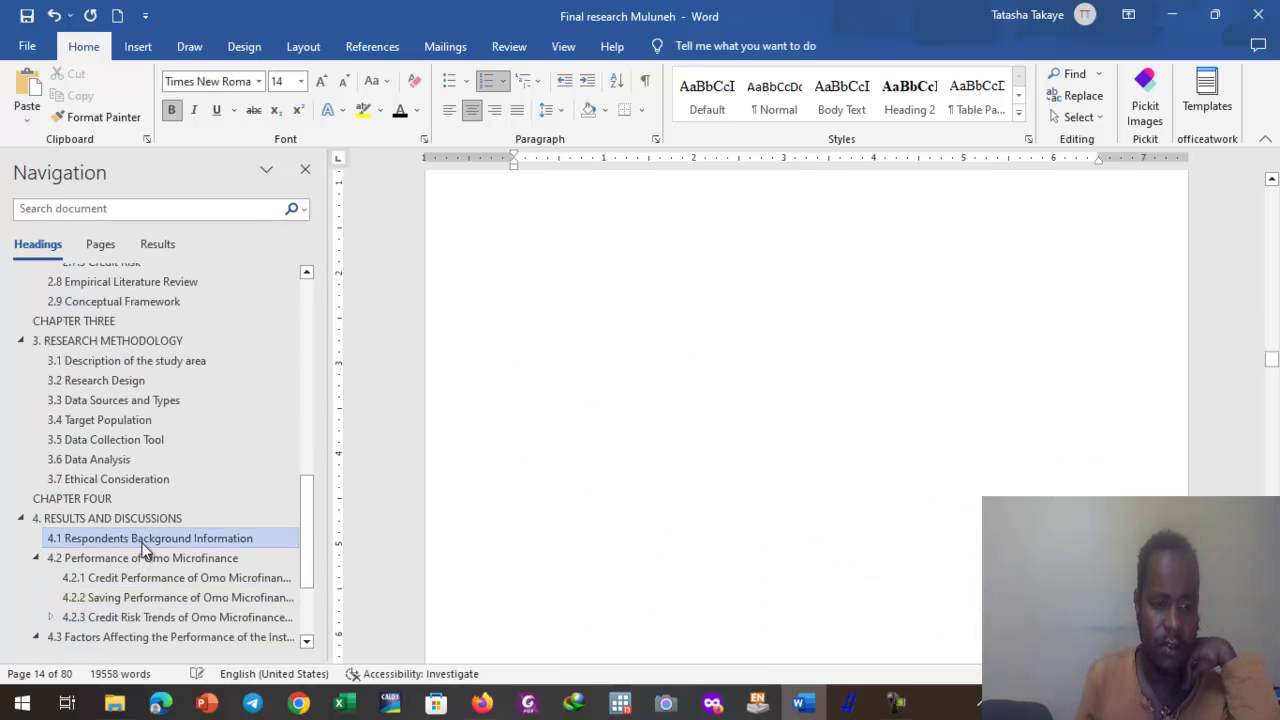
pyautogui.scroll(-3, 615, 515)
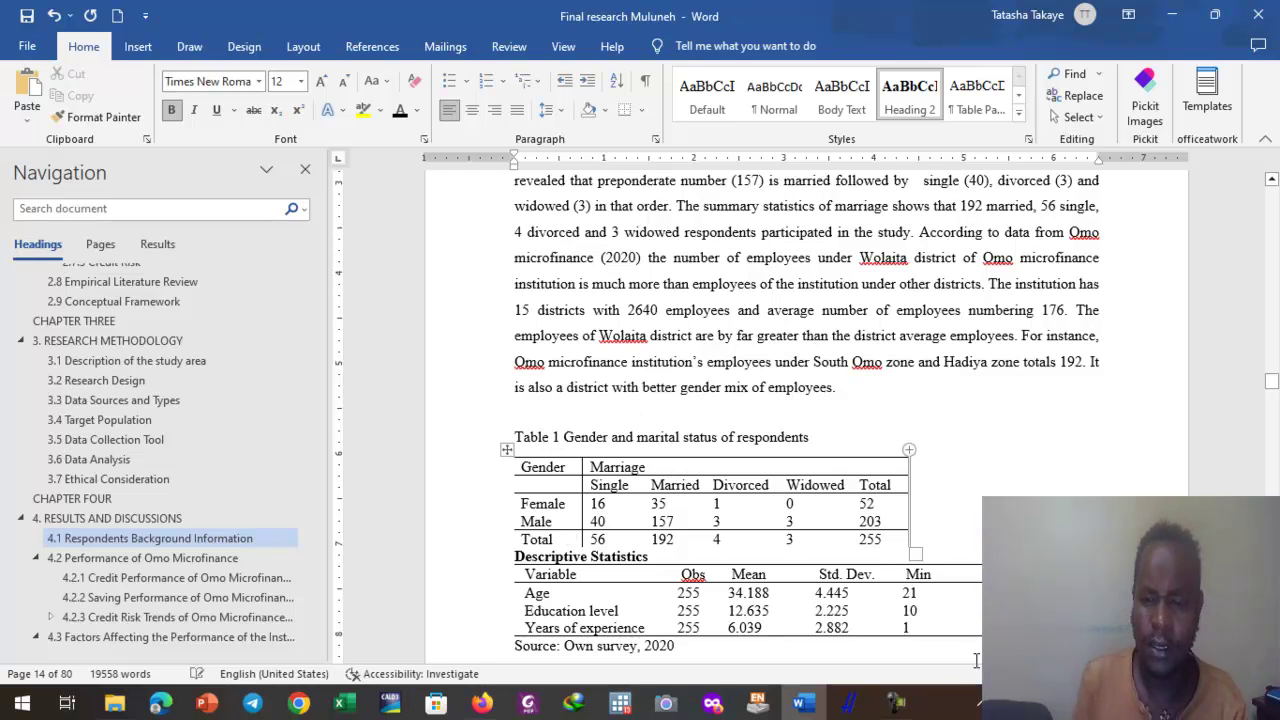
pyautogui.click(980, 700)
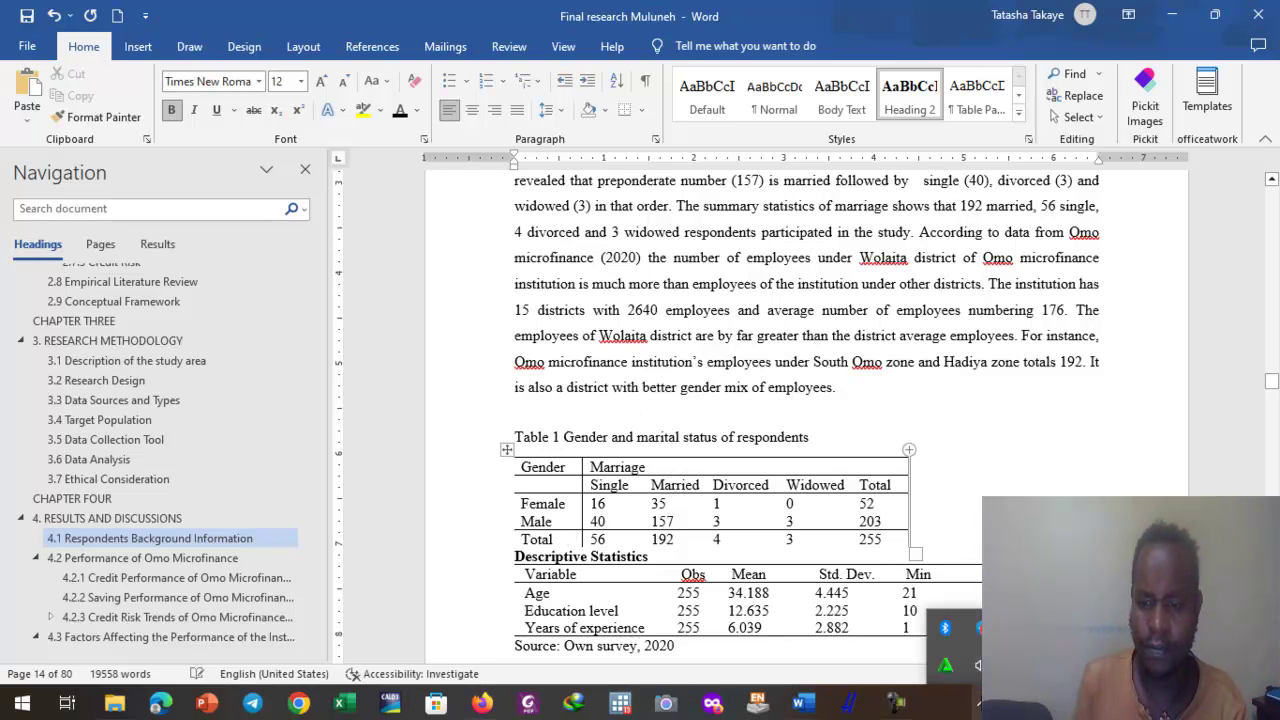
pyautogui.click(565, 439)
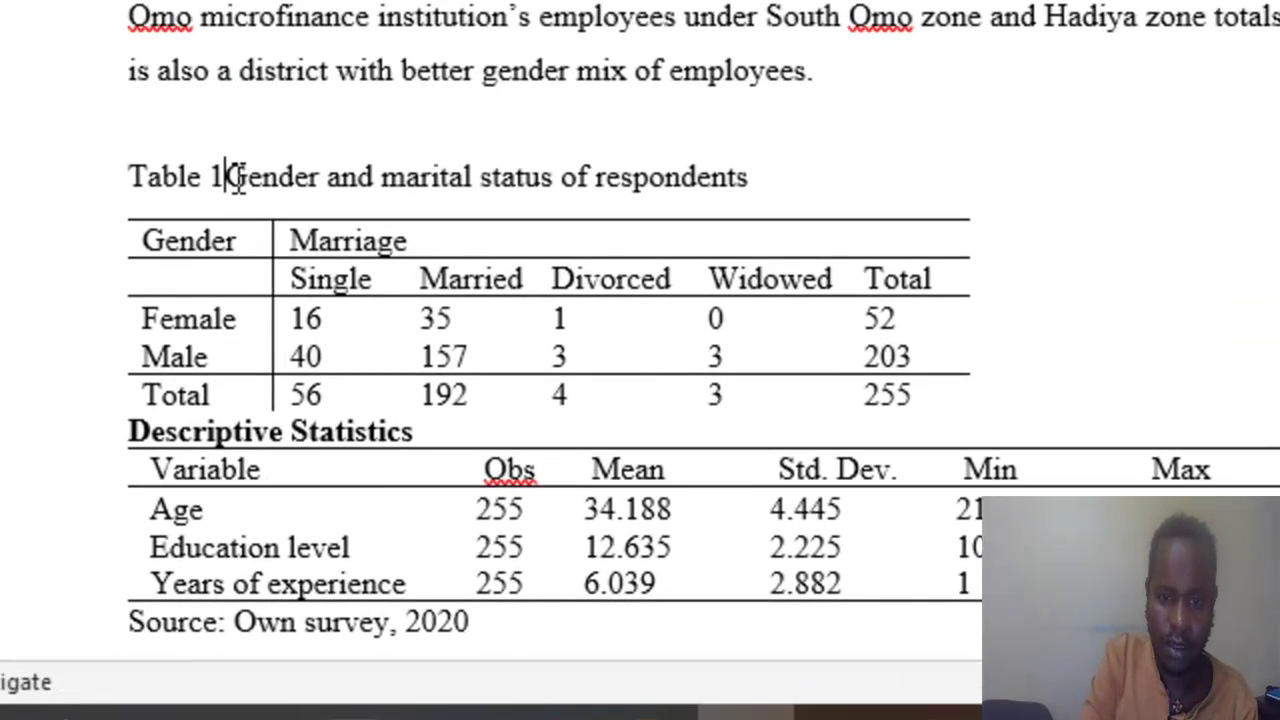
pyautogui.hotkey('shift', 'Left')
pyautogui.hotkey('shift', 'Left')
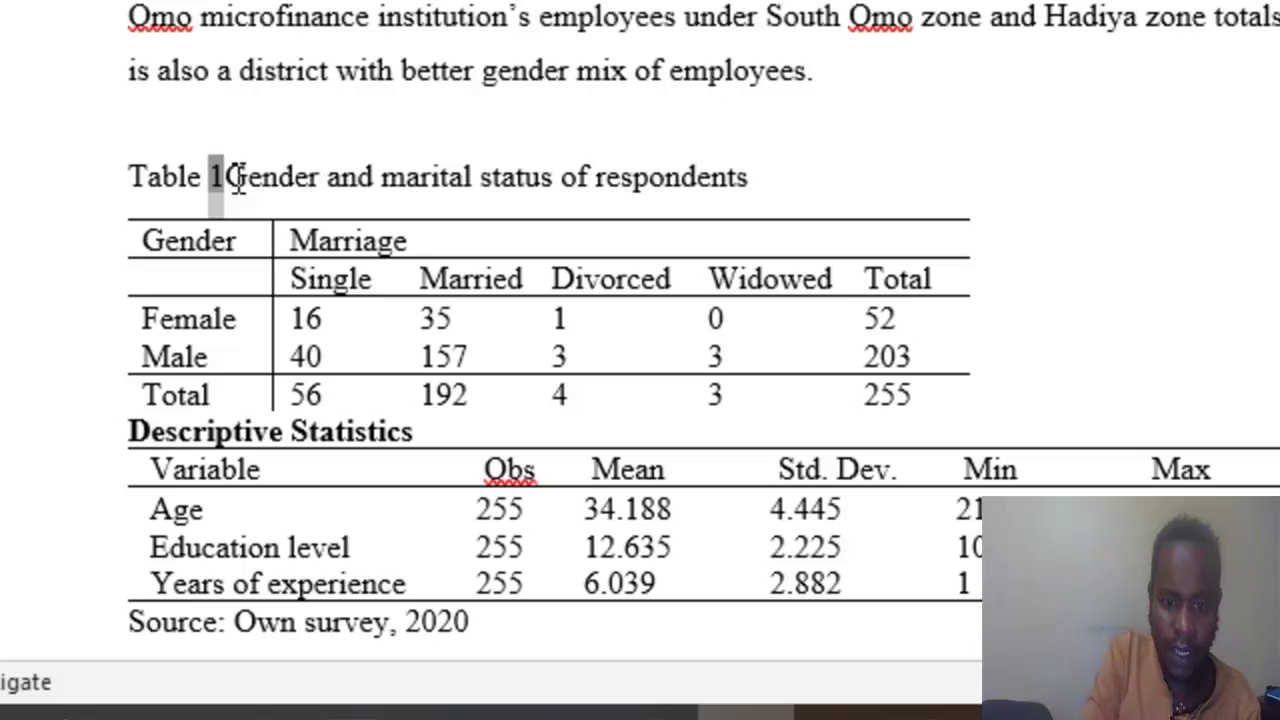
pyautogui.press('Delete')
pyautogui.press('BackSpace')
pyautogui.press('BackSpace')
pyautogui.press('BackSpace')
pyautogui.press('BackSpace')
pyautogui.press('BackSpace')
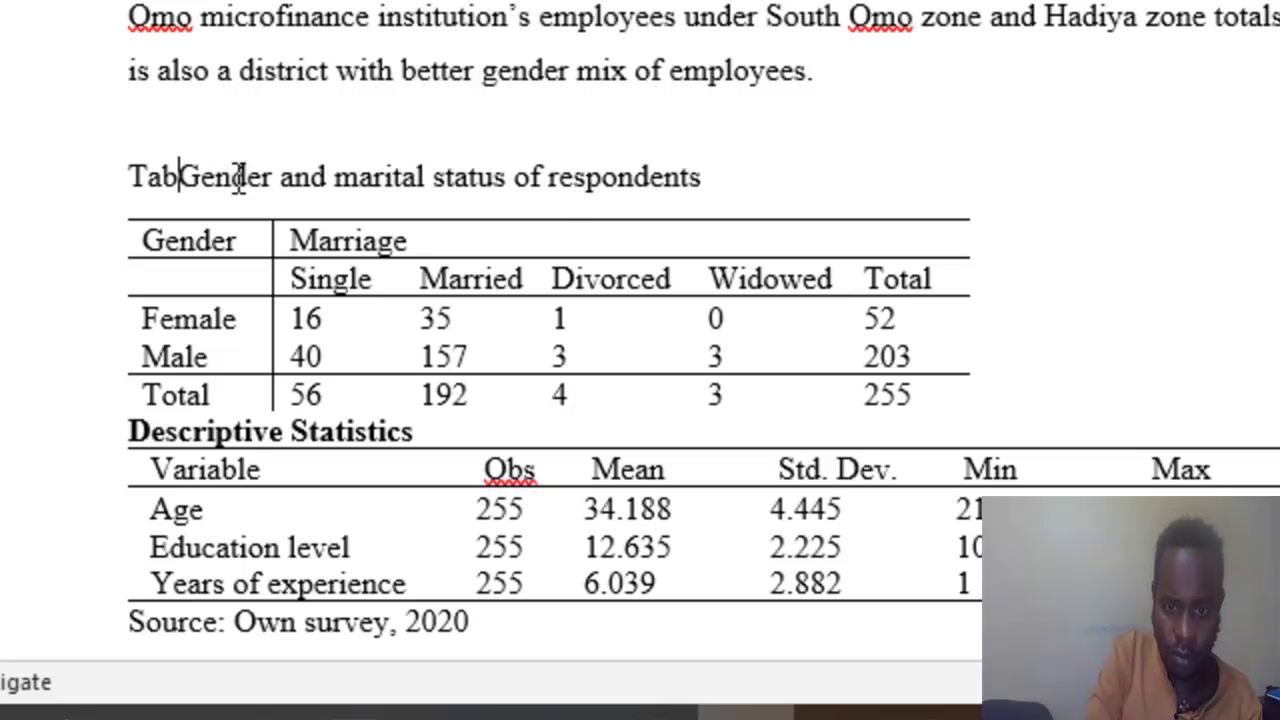
pyautogui.press('BackSpace')
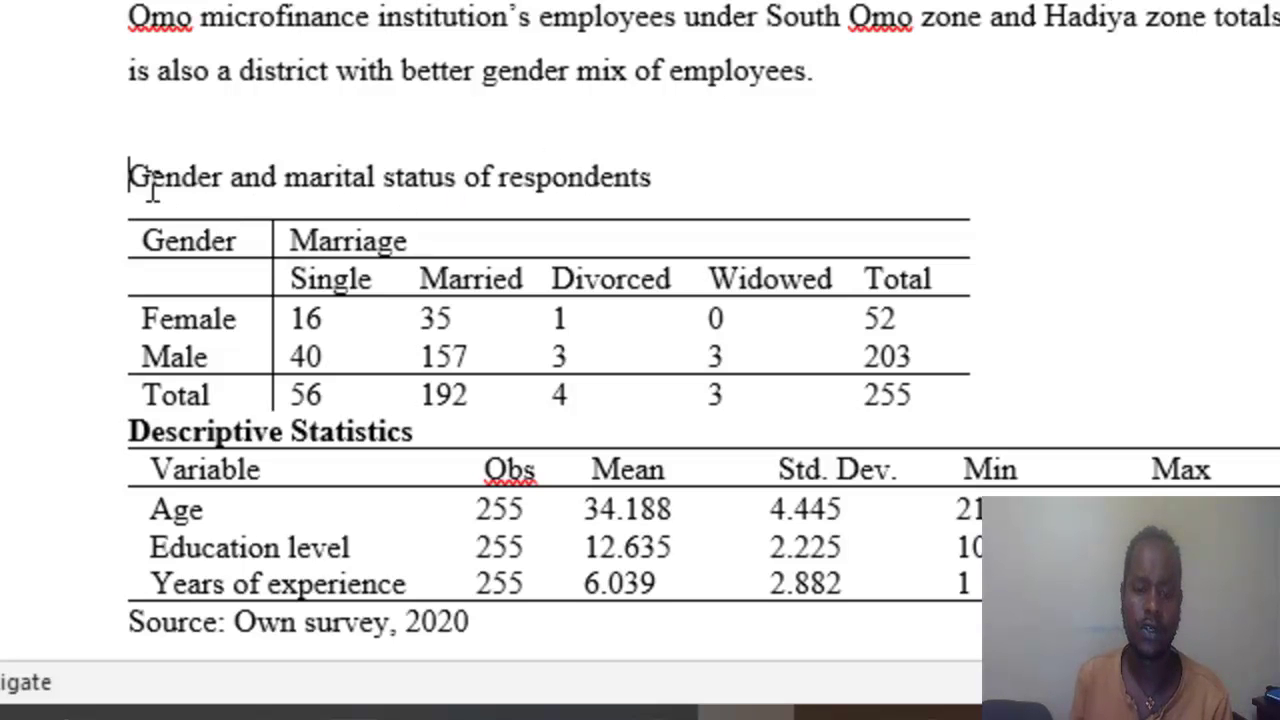
# Step: Cut the remaining caption text "Gender and marital status of respondents" from above the table
pyautogui.moveTo(130, 172); pyautogui.dragTo(652, 172)
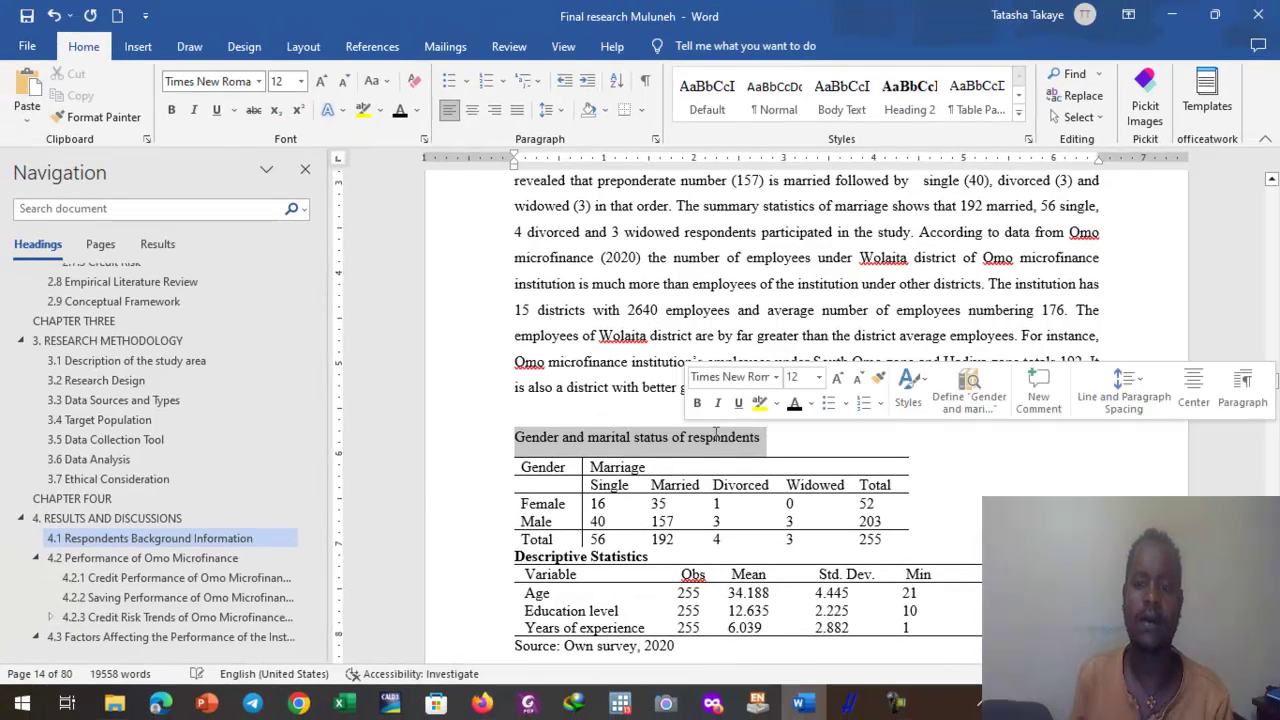
pyautogui.rightClick(716, 434)
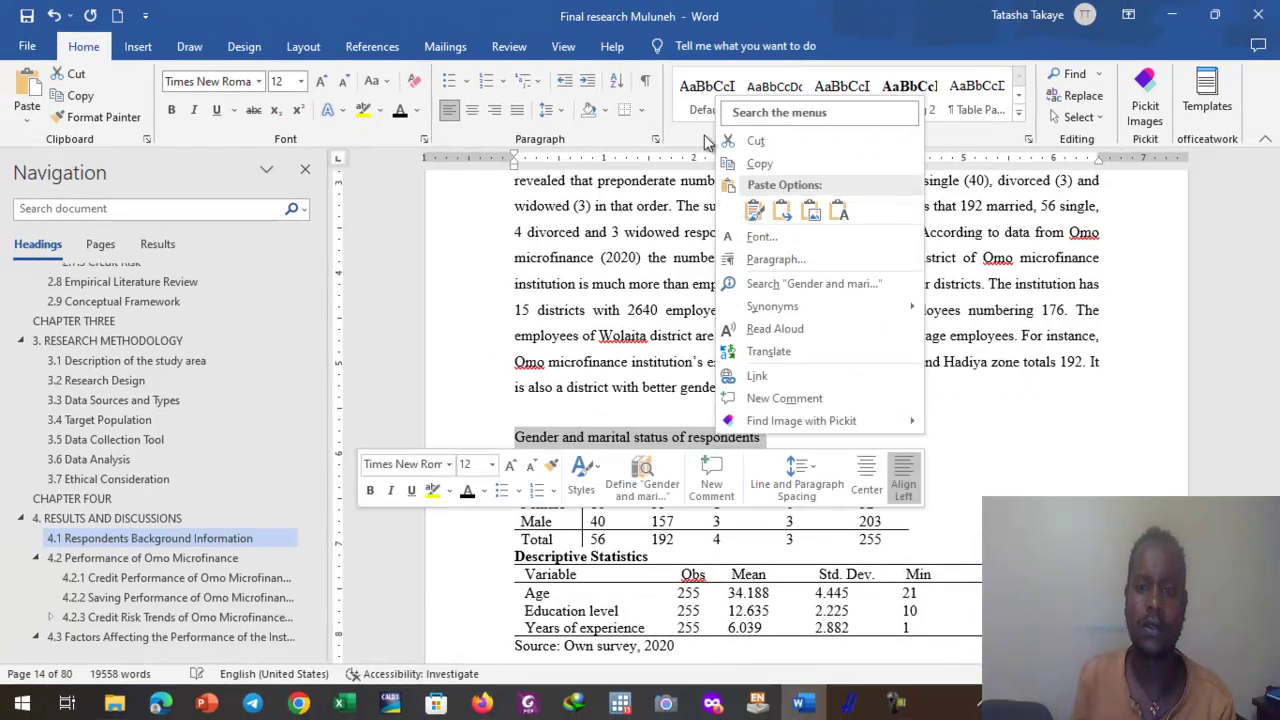
pyautogui.click(760, 142)
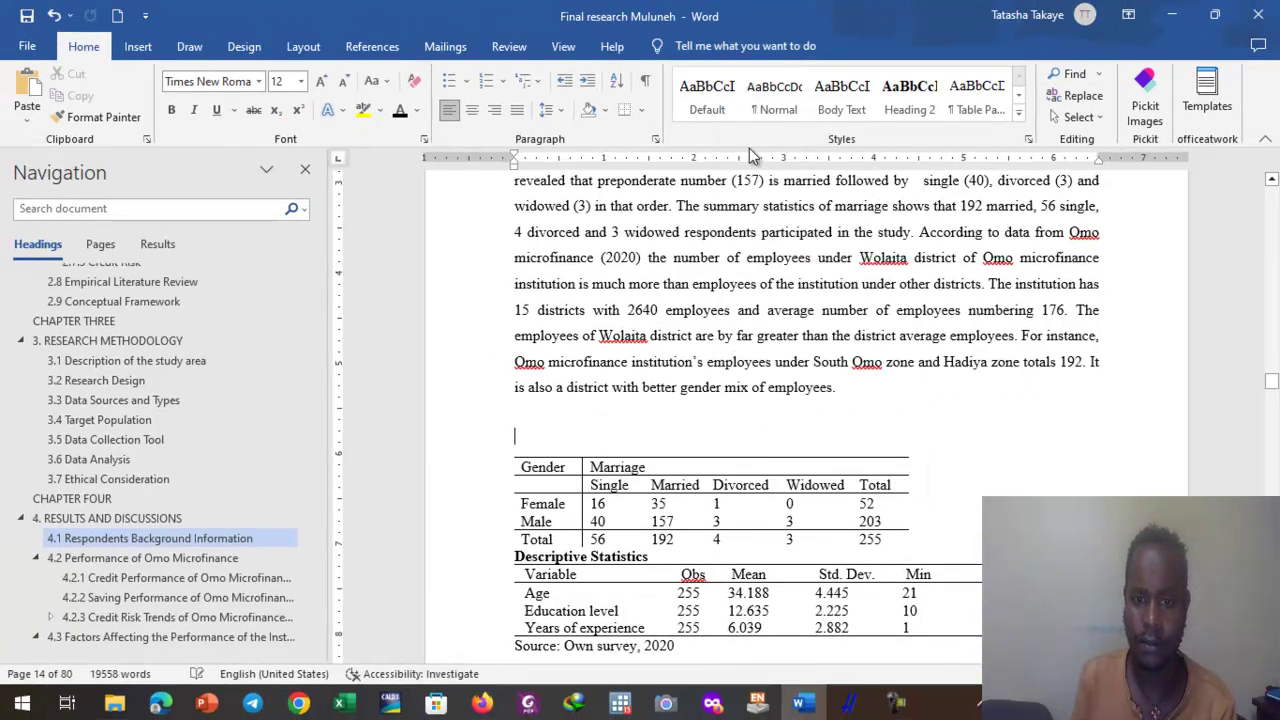
# Step: Insert a Table caption there, including the Heading 1 chapter number with a colon separator and the cut text as its title
pyautogui.click(360, 49)
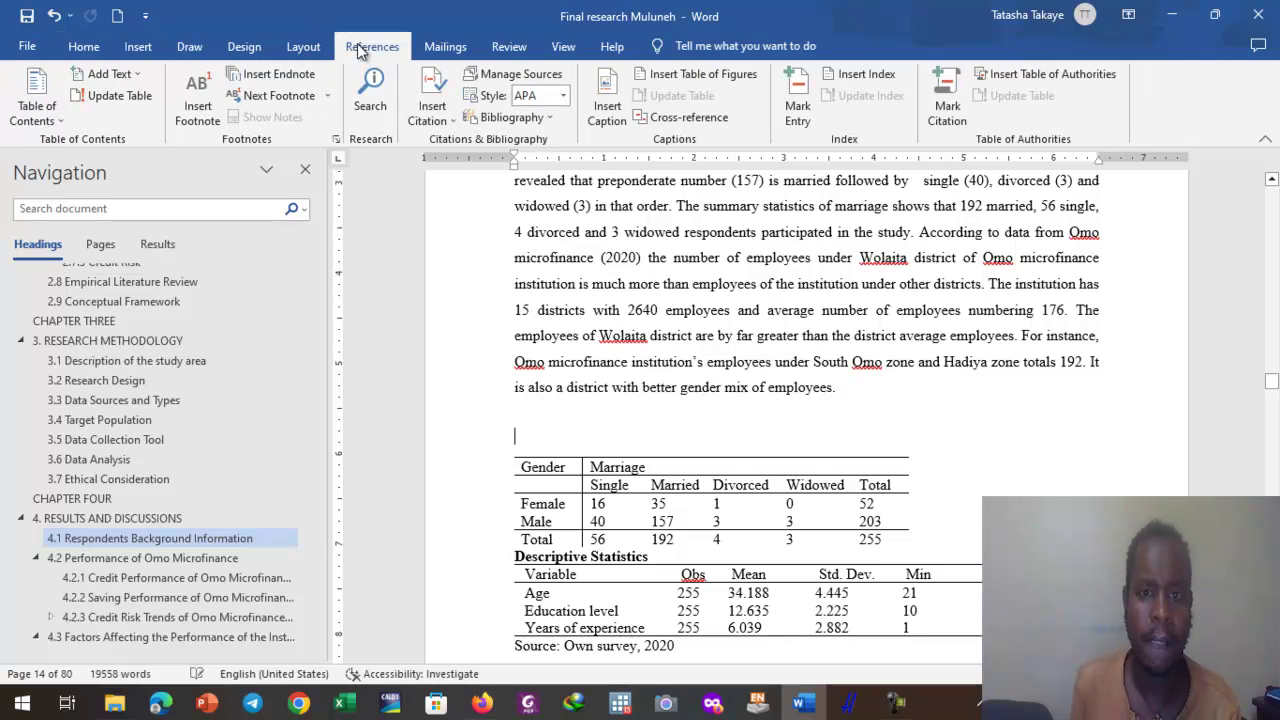
pyautogui.click(607, 111)
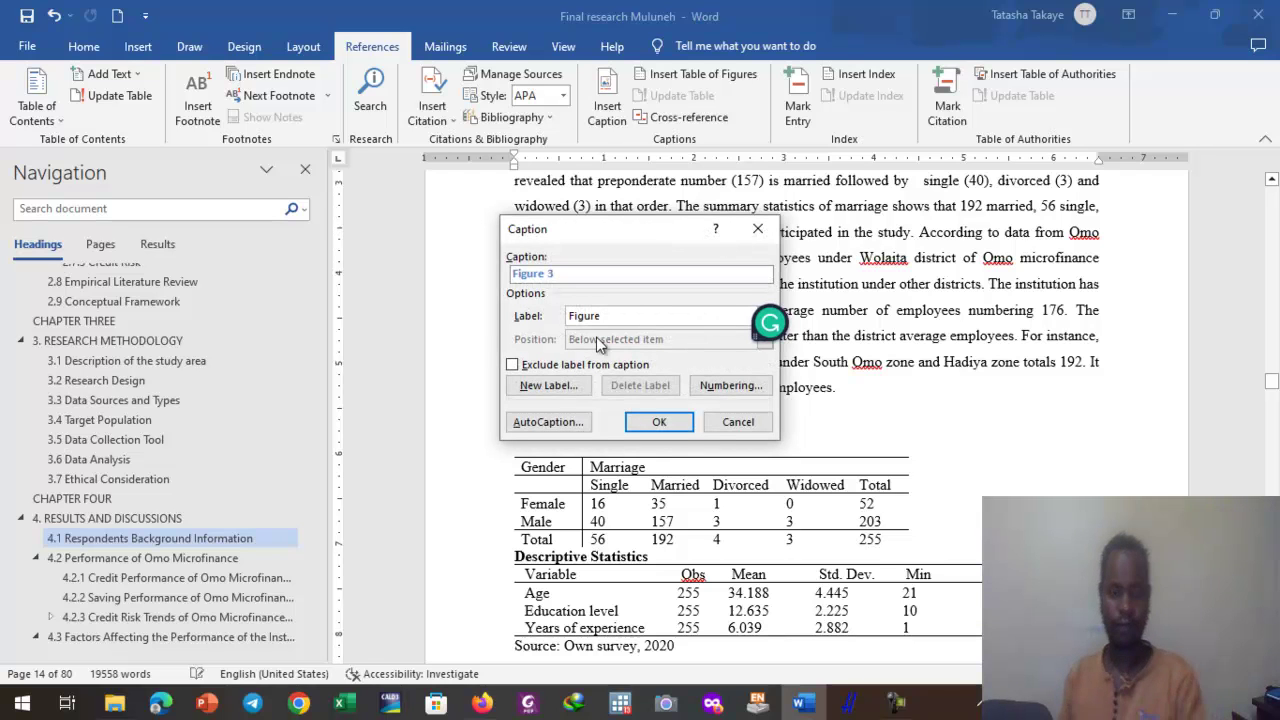
pyautogui.click(657, 315)
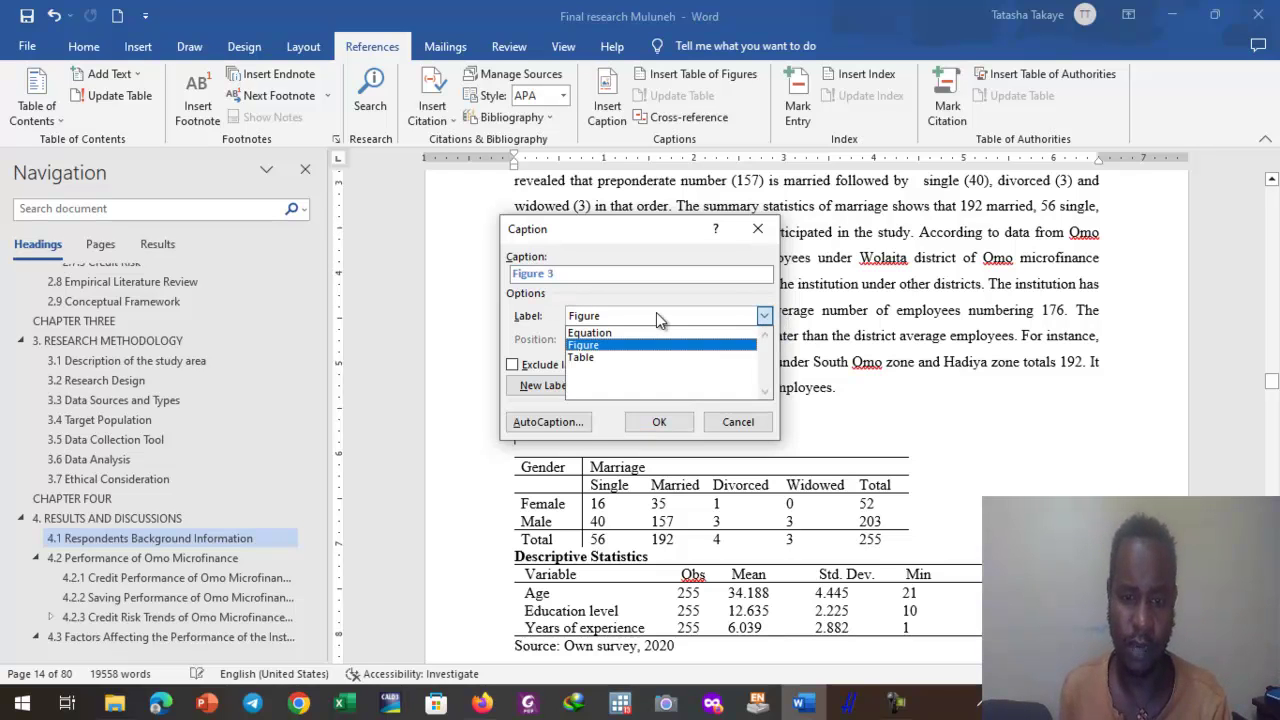
pyautogui.click(578, 358)
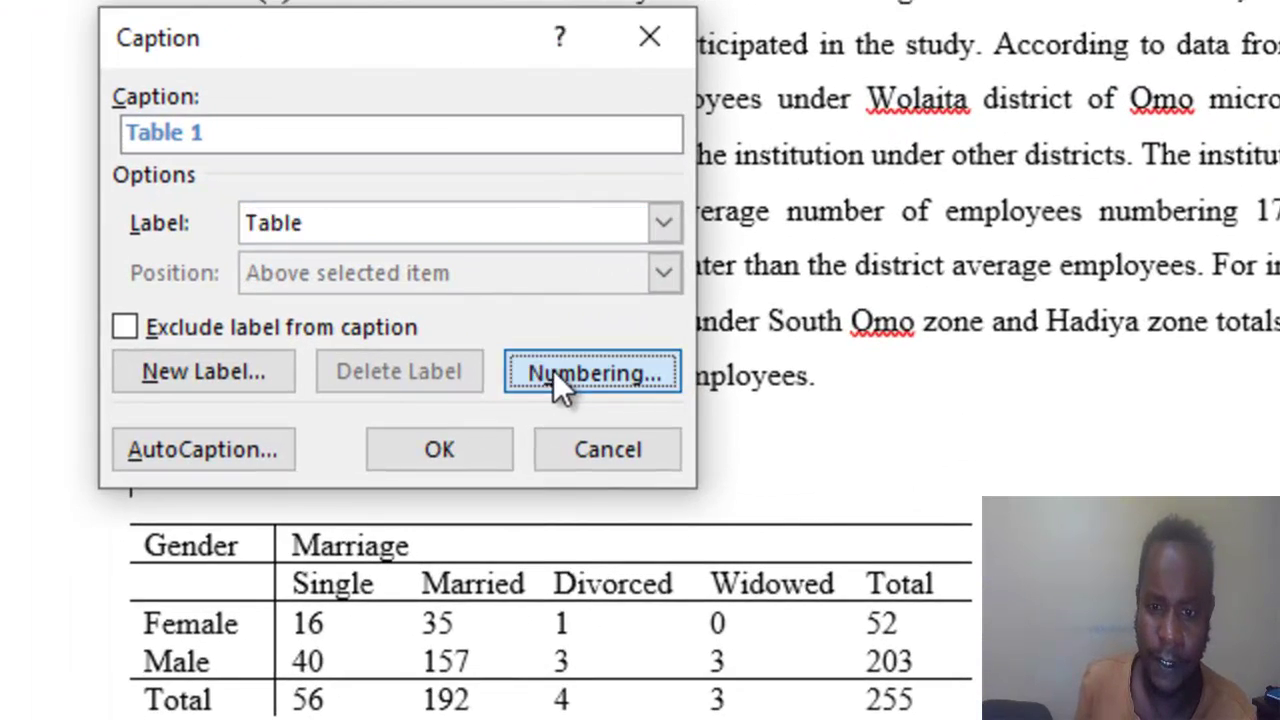
pyautogui.click(712, 384)
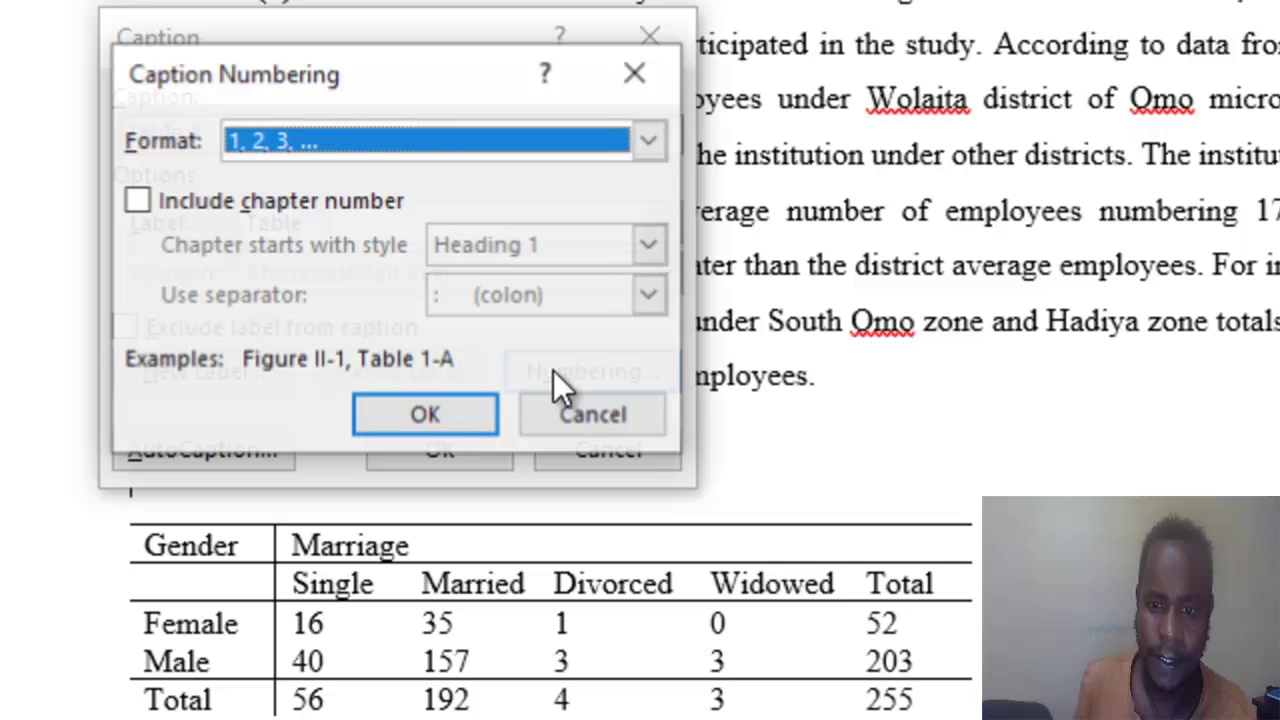
pyautogui.click(137, 200)
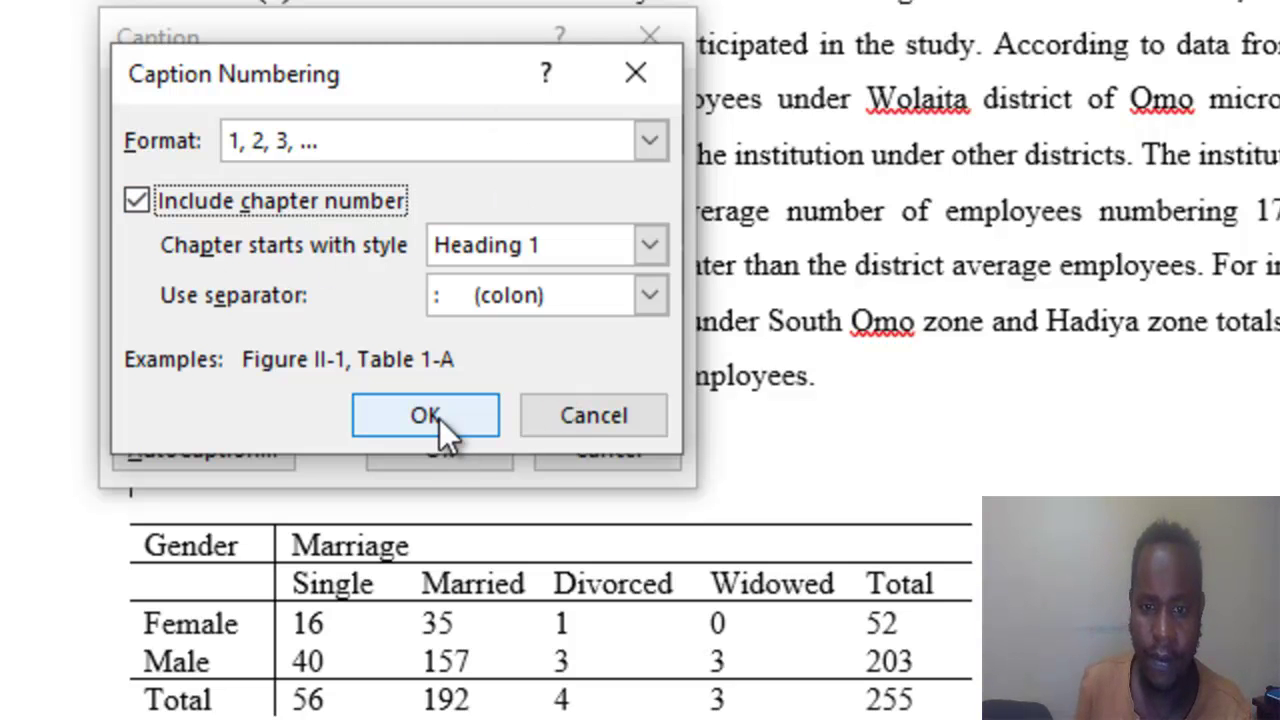
pyautogui.click(366, 400)
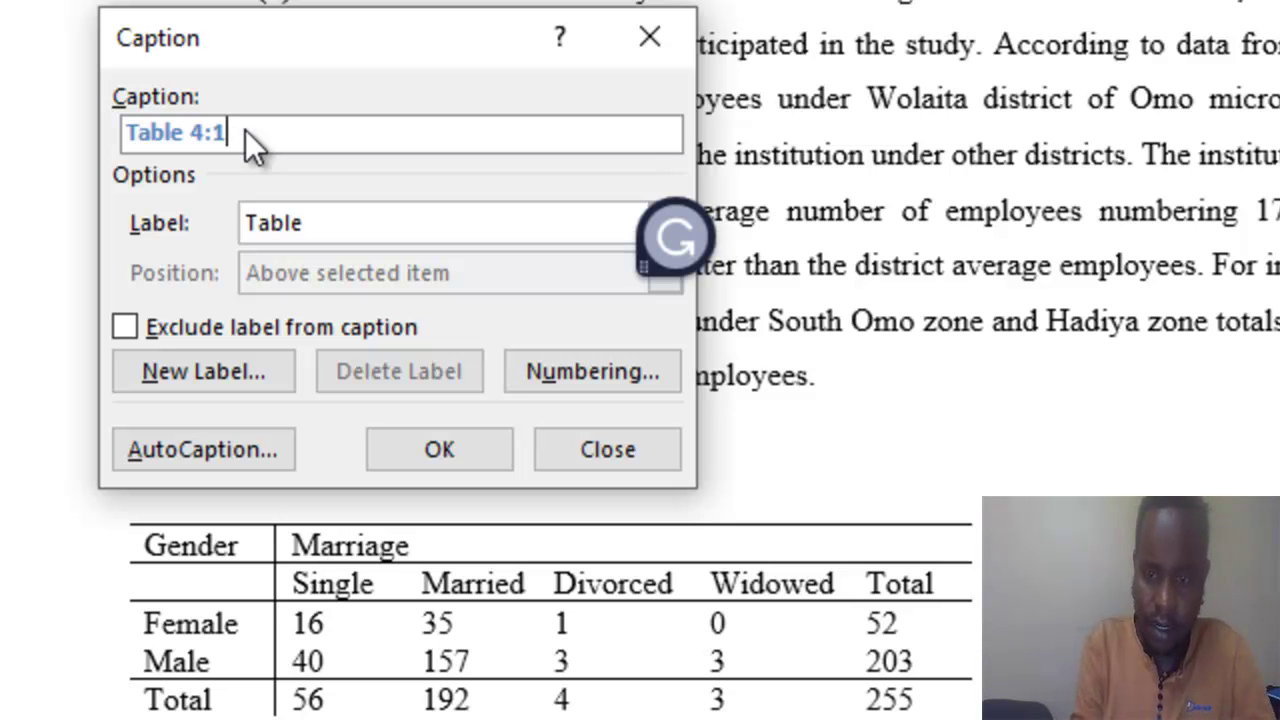
pyautogui.hotkey('ctrl', 'v')
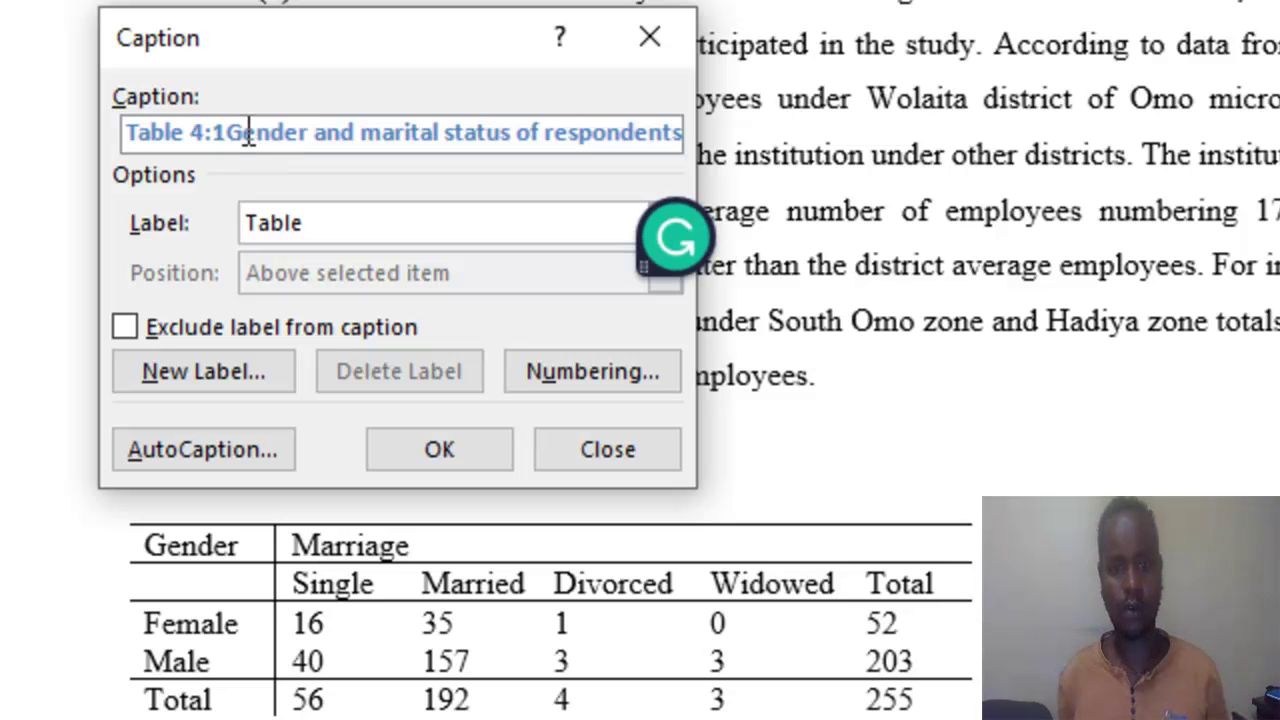
pyautogui.click(457, 450)
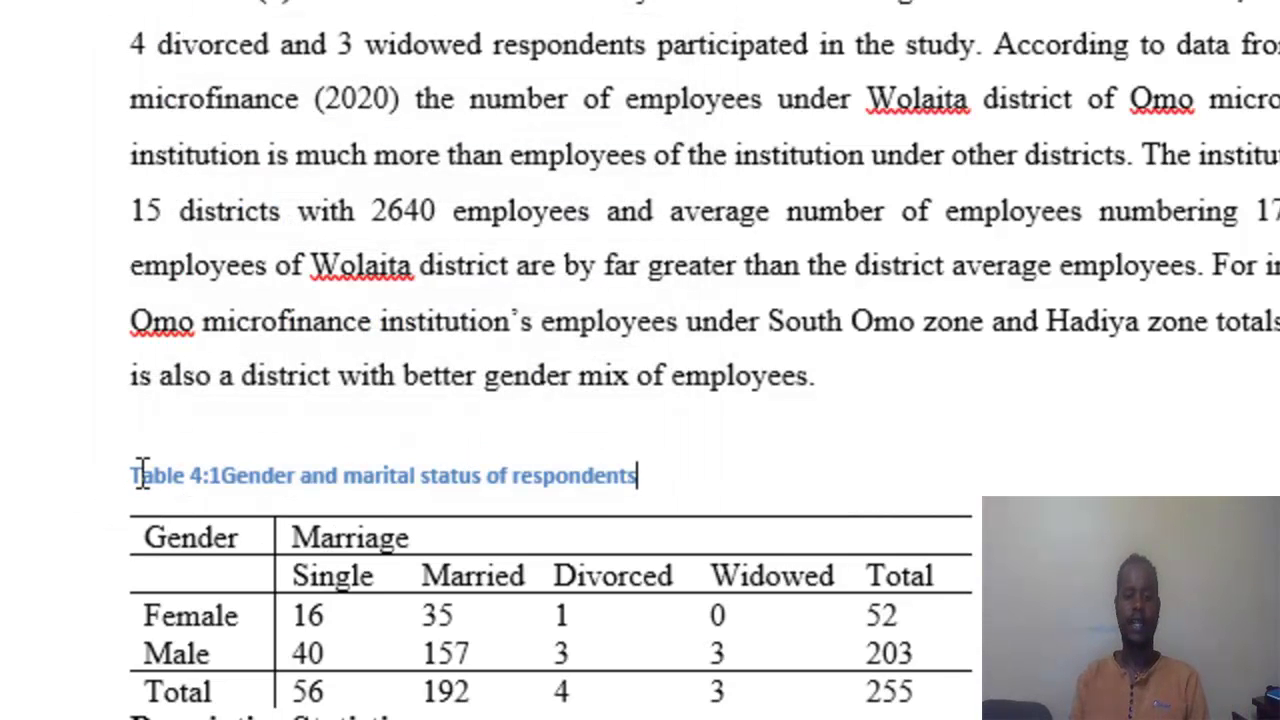
# Step: Format the new table caption as Times New Roman, size 12, not bold, with black text
pyautogui.moveTo(129, 477); pyautogui.dragTo(660, 483)
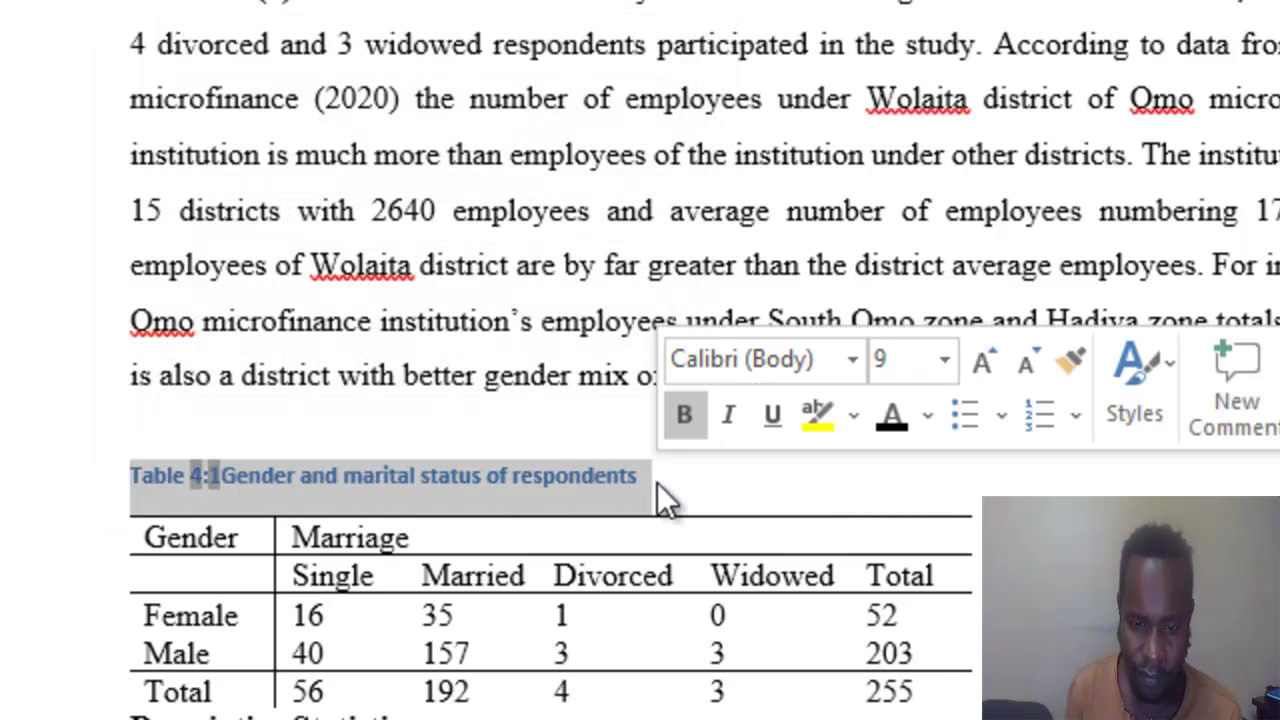
pyautogui.click(236, 478)
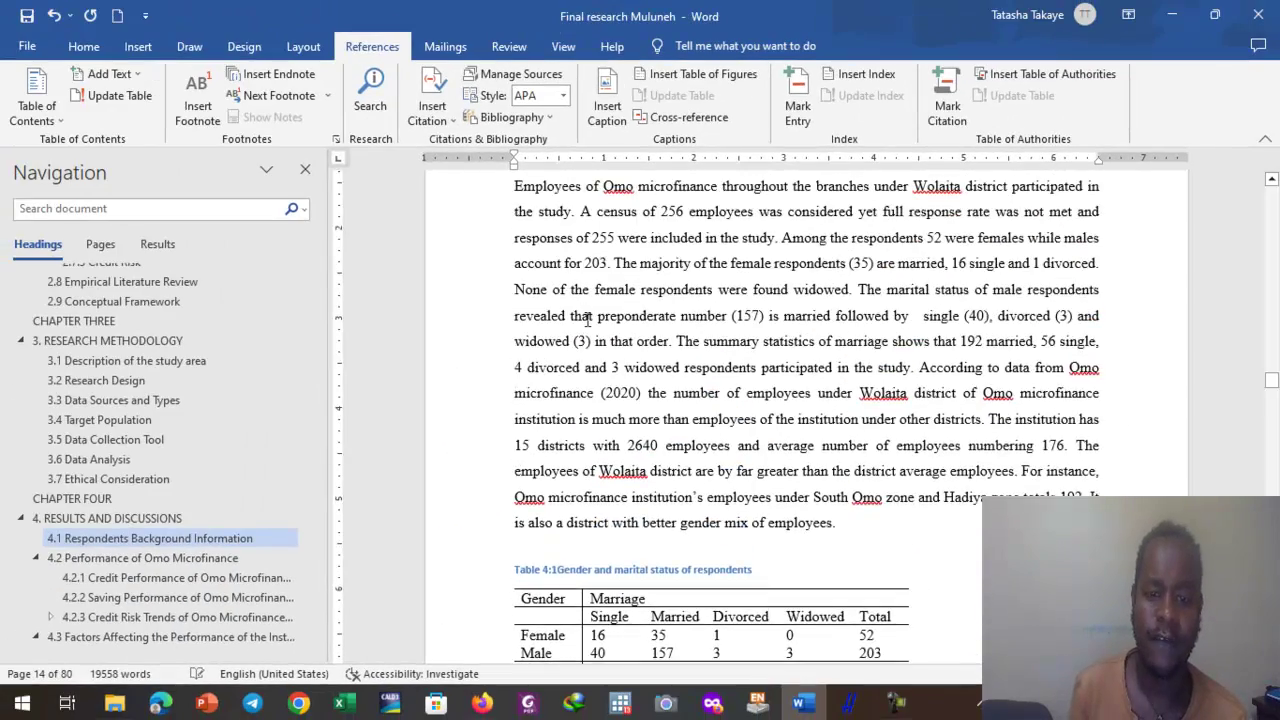
pyautogui.scroll(3, 587, 320)
pyautogui.scroll(-5, 688, 320)
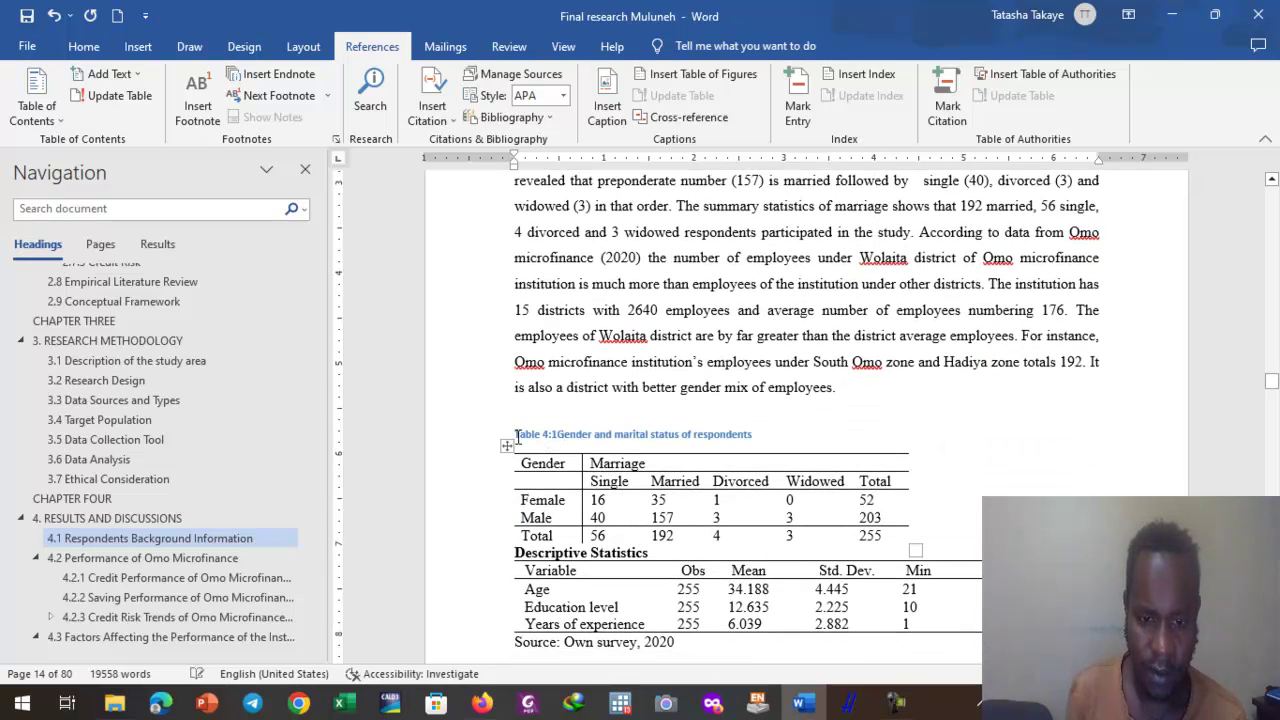
pyautogui.tripleClick(742, 434)
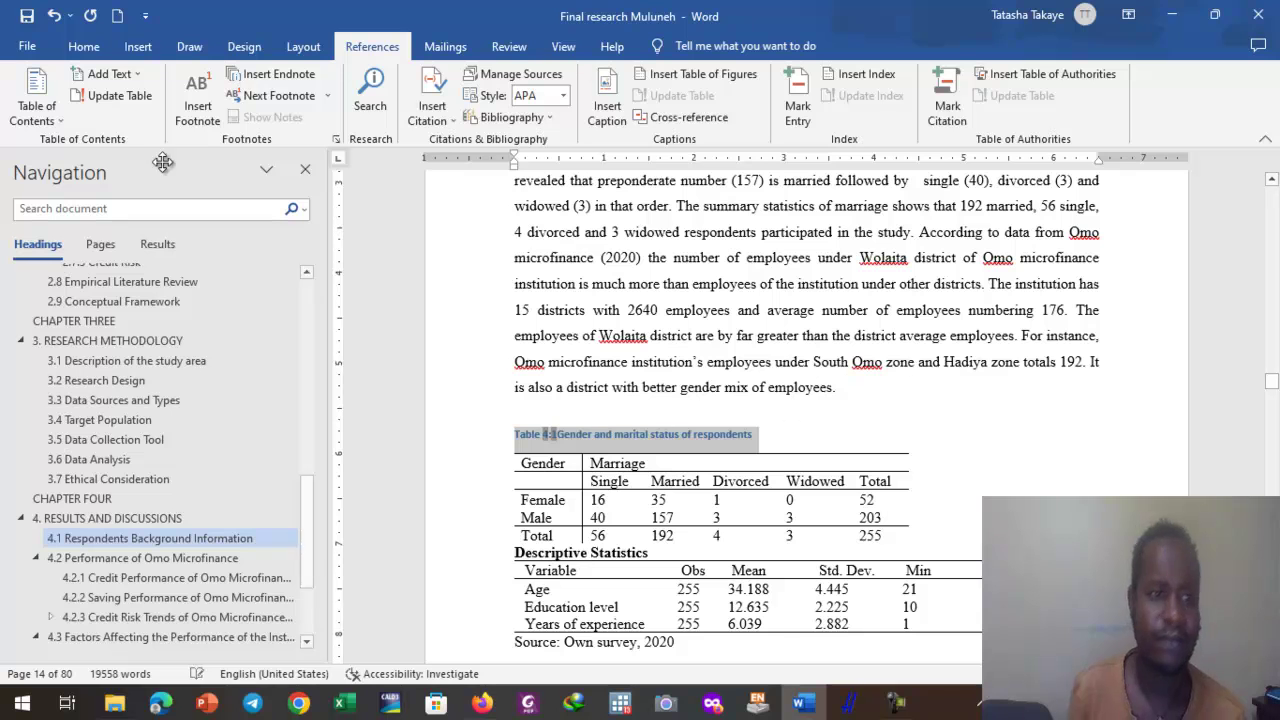
pyautogui.click(84, 46)
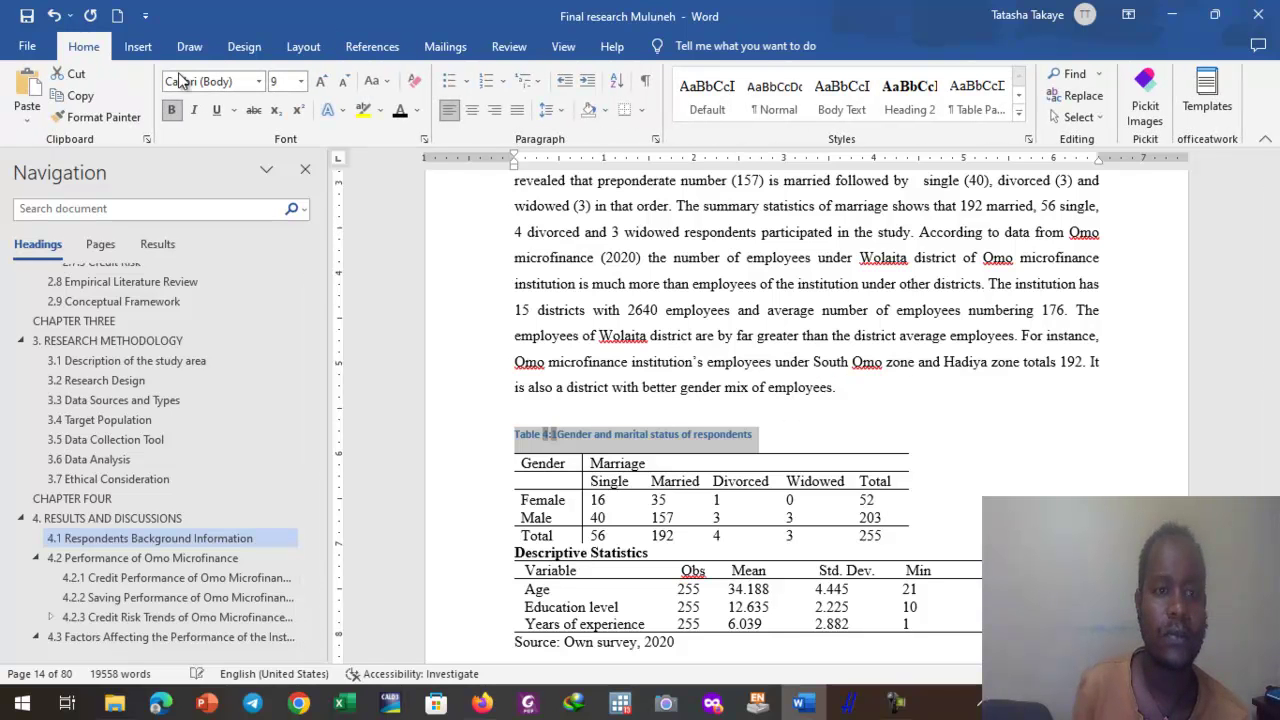
pyautogui.click(258, 81)
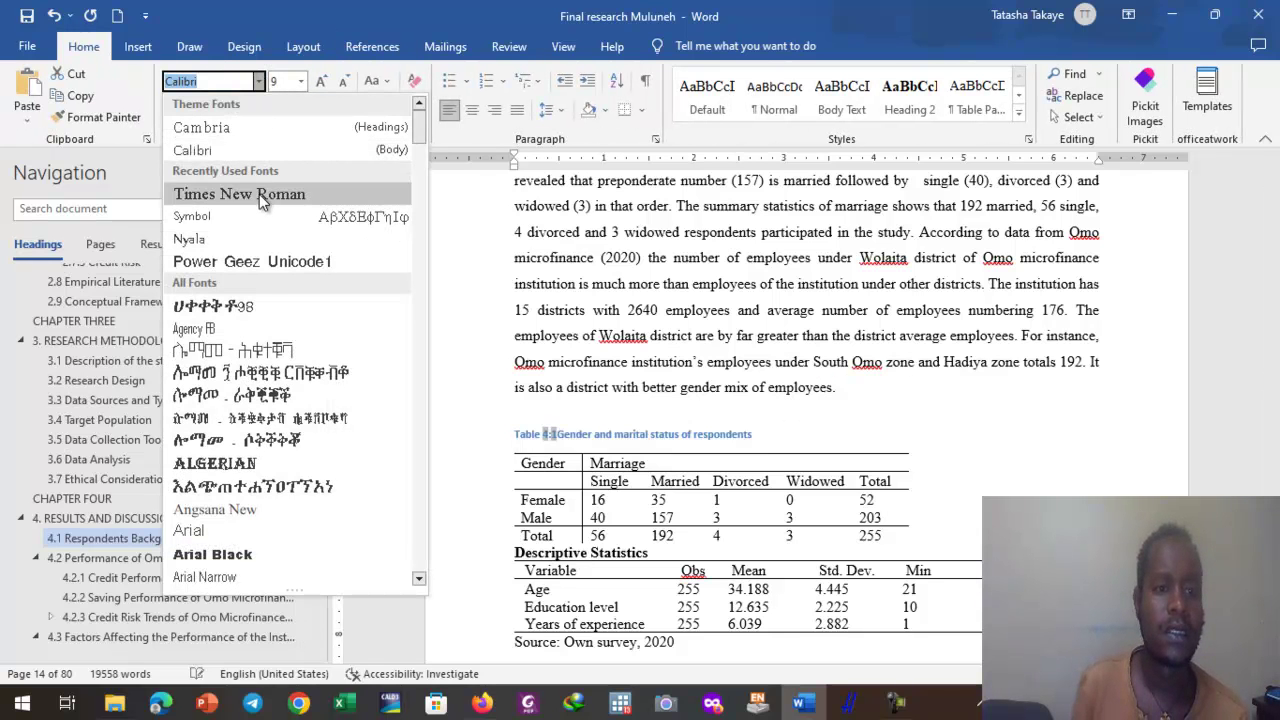
pyautogui.click(259, 194)
pyautogui.click(300, 81)
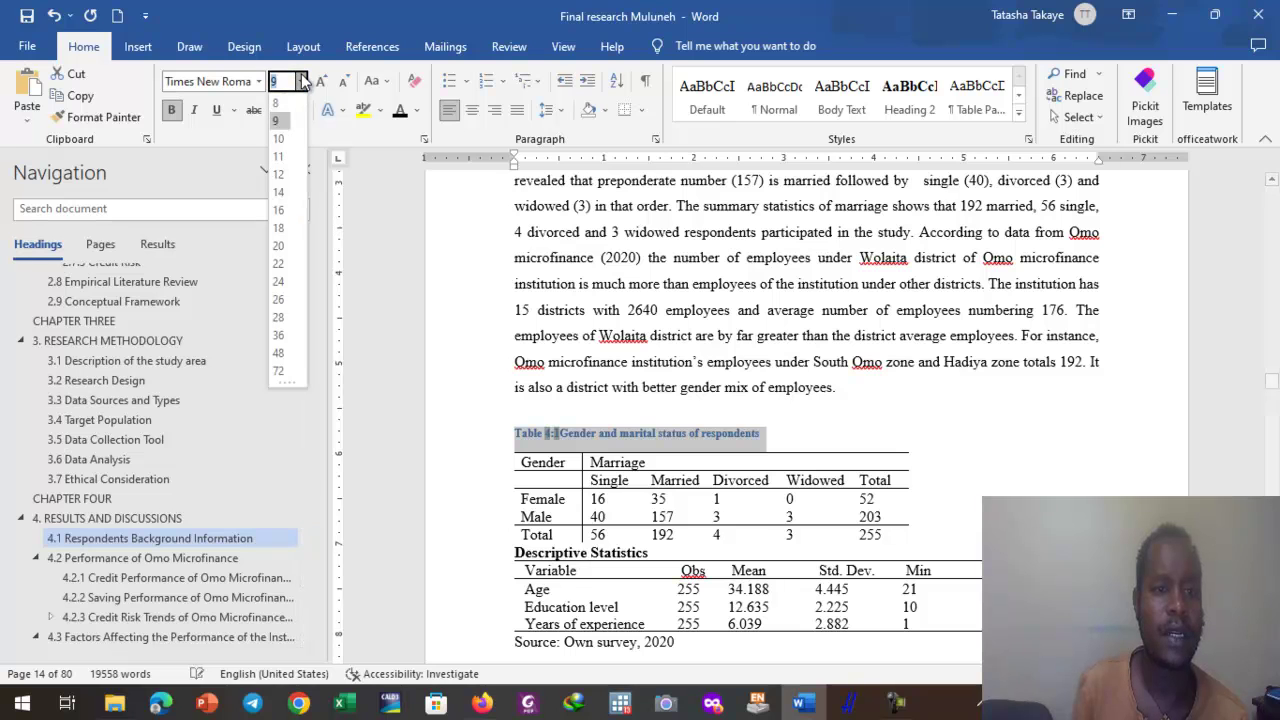
pyautogui.click(284, 174)
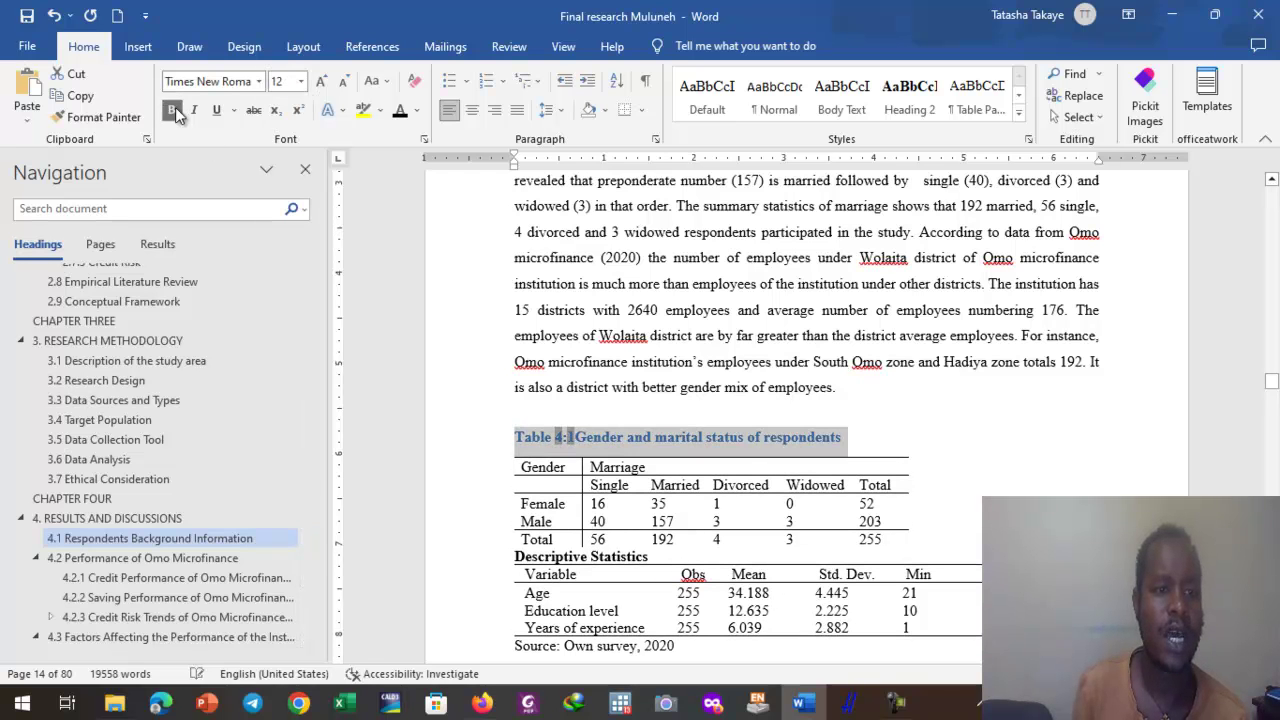
pyautogui.click(400, 111)
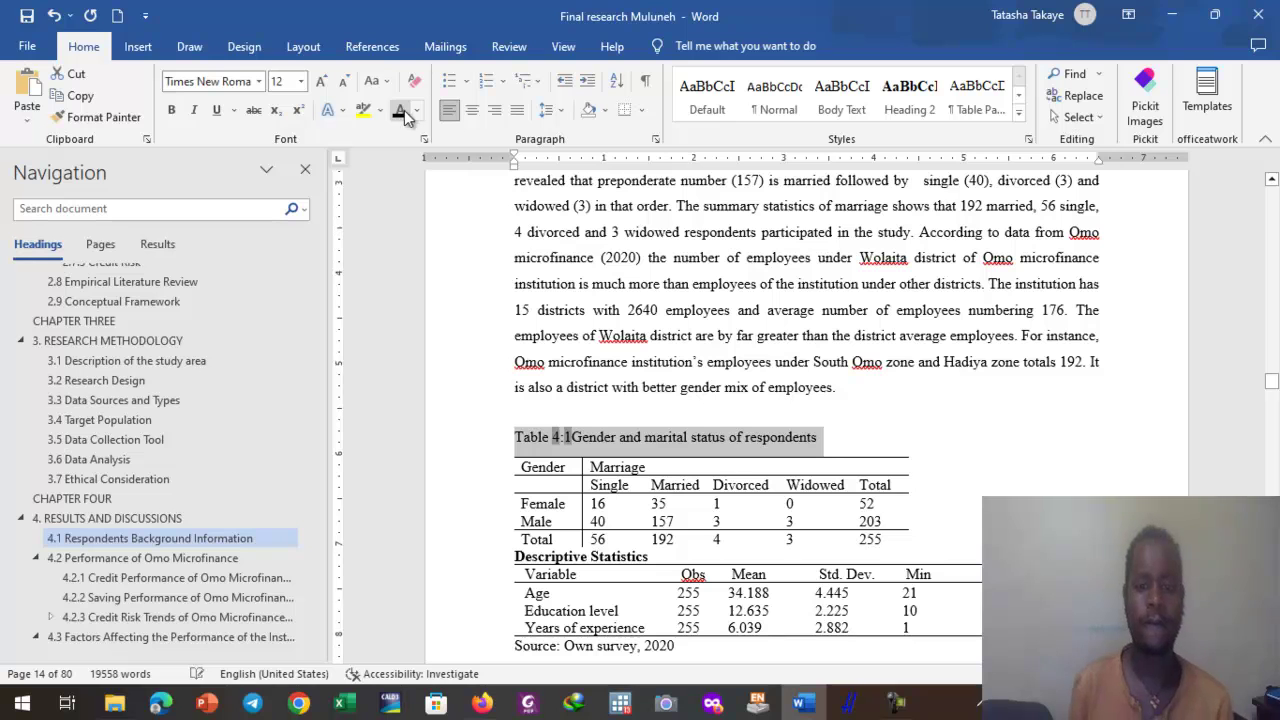
# Step: Delete the existing "Table 4:2" label from the caption above the customer and credit information table in section 4.2.1
pyautogui.click(694, 418)
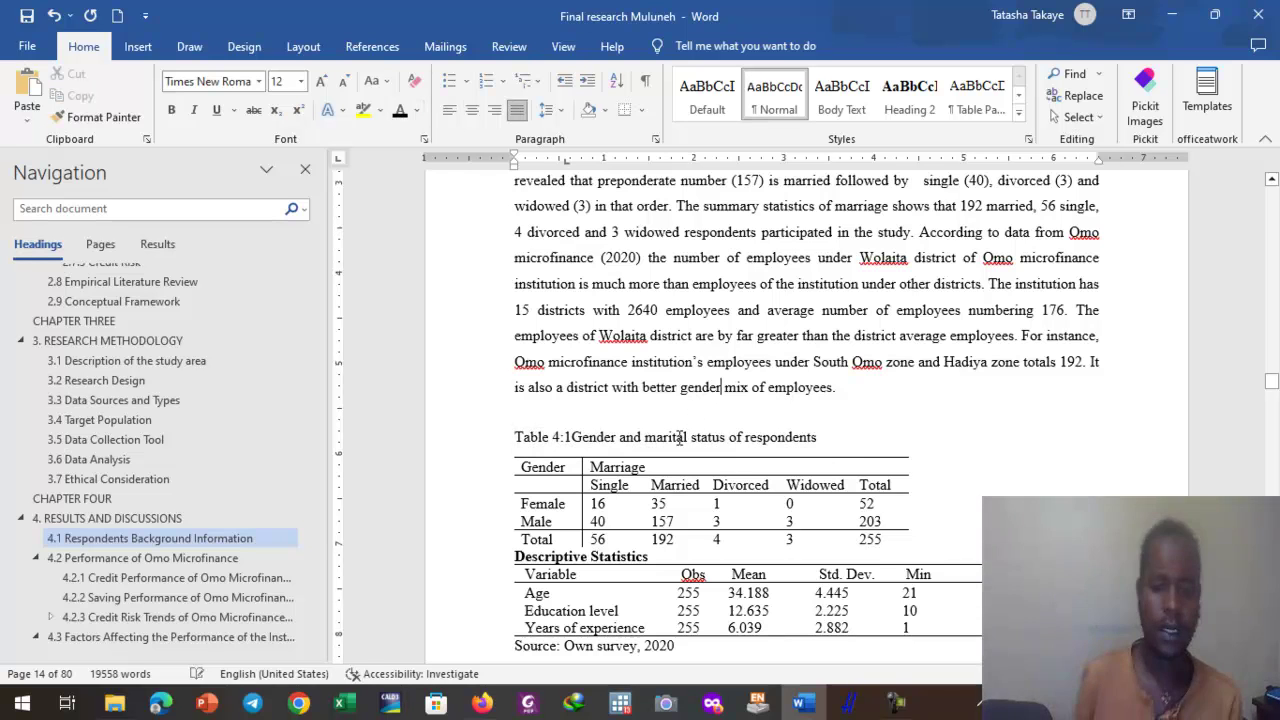
pyautogui.scroll(-3, 707, 508)
pyautogui.scroll(-15, 707, 508)
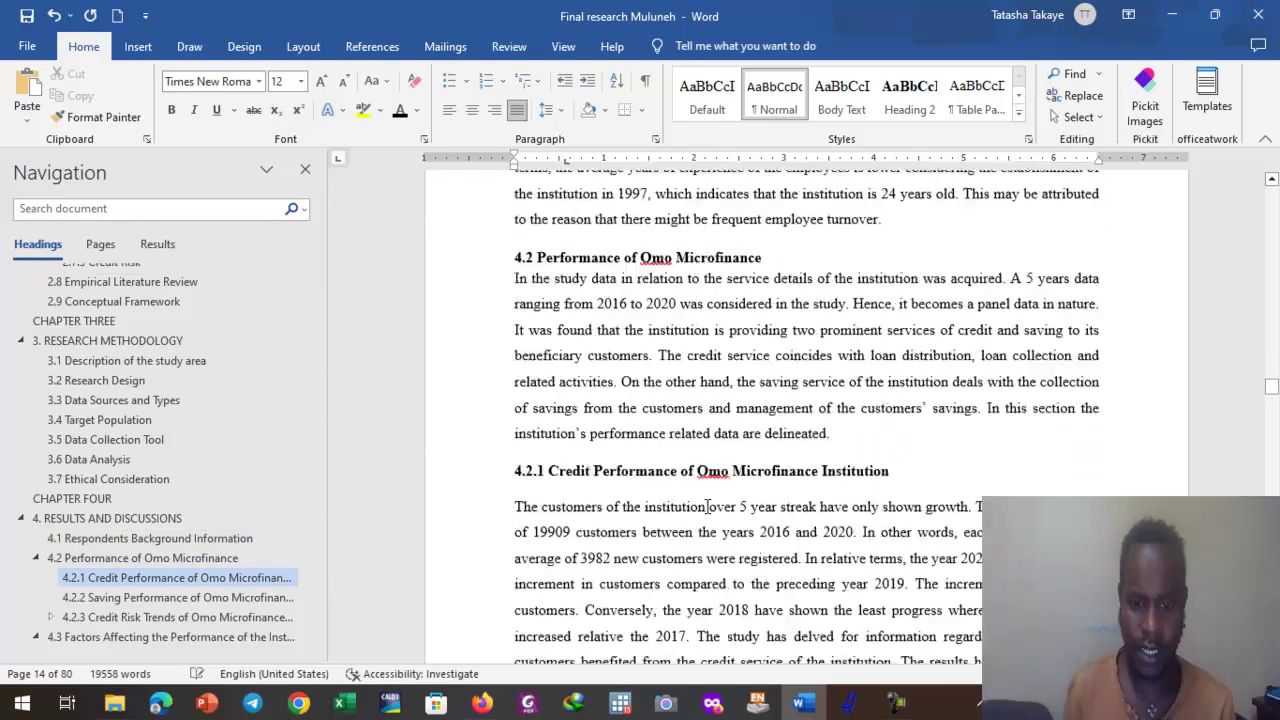
pyautogui.scroll(-20, 706, 510)
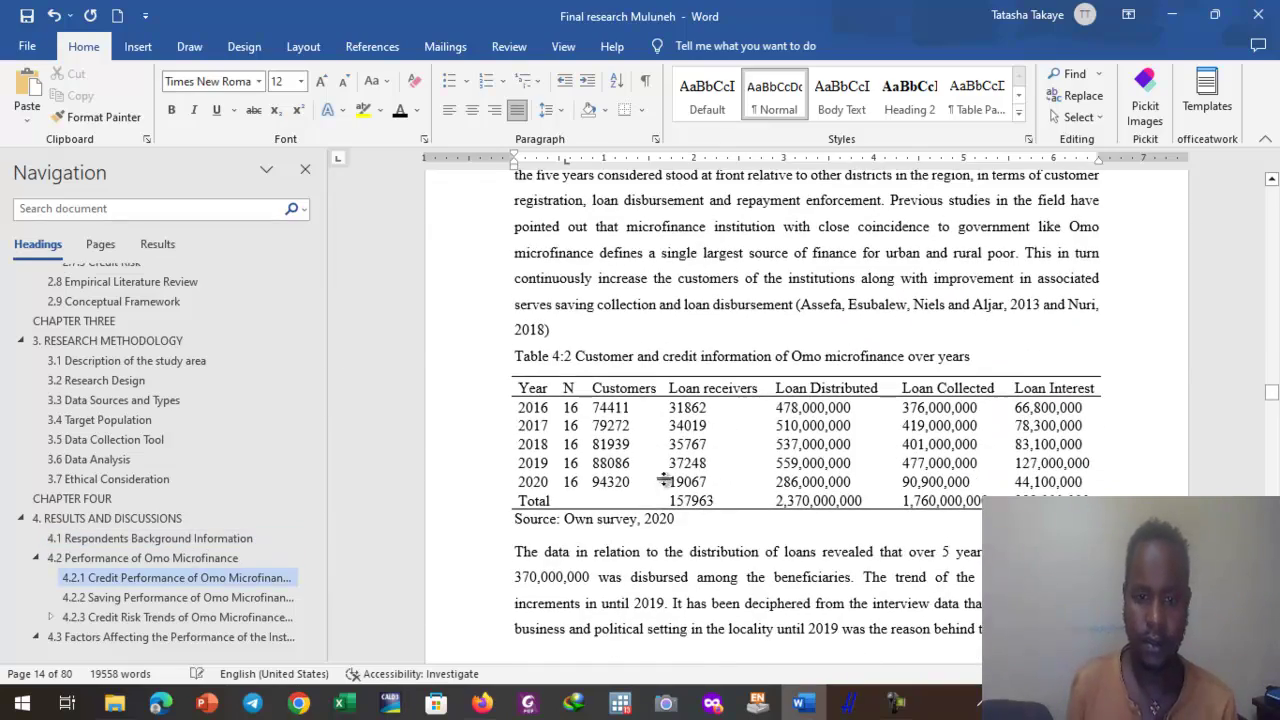
pyautogui.moveTo(584, 368); pyautogui.dragTo(557, 368)
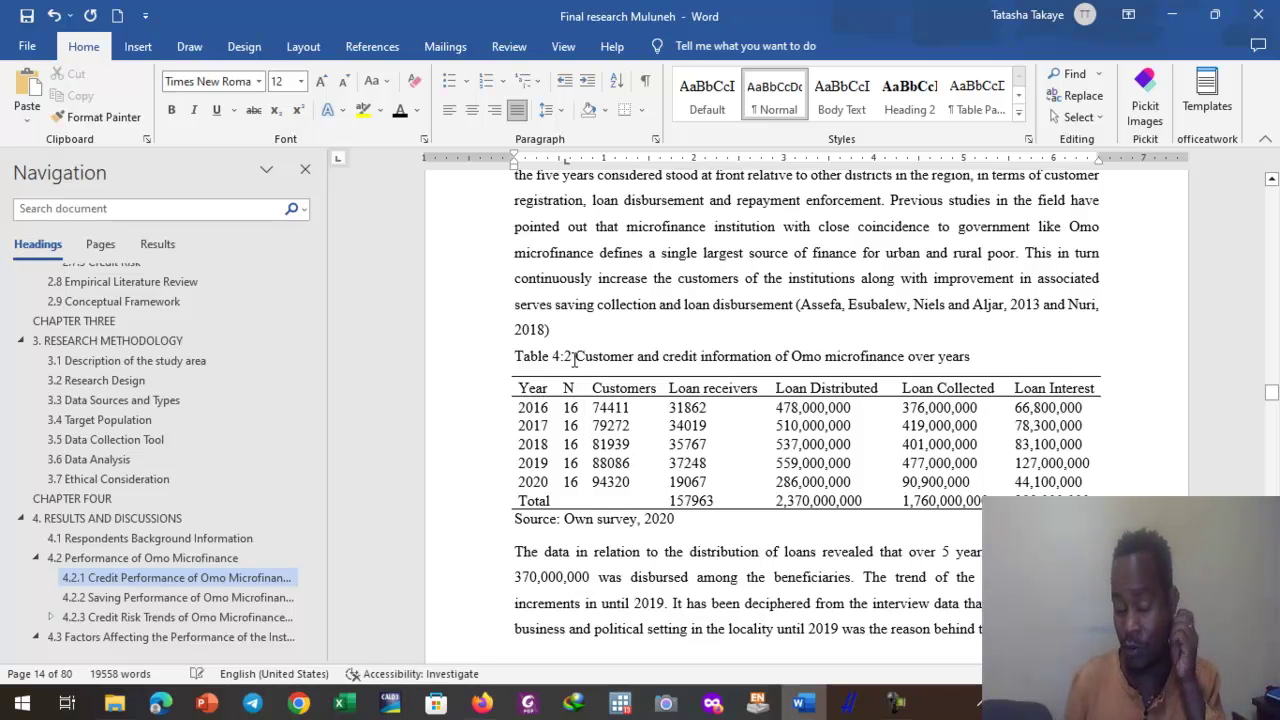
pyautogui.click(573, 358)
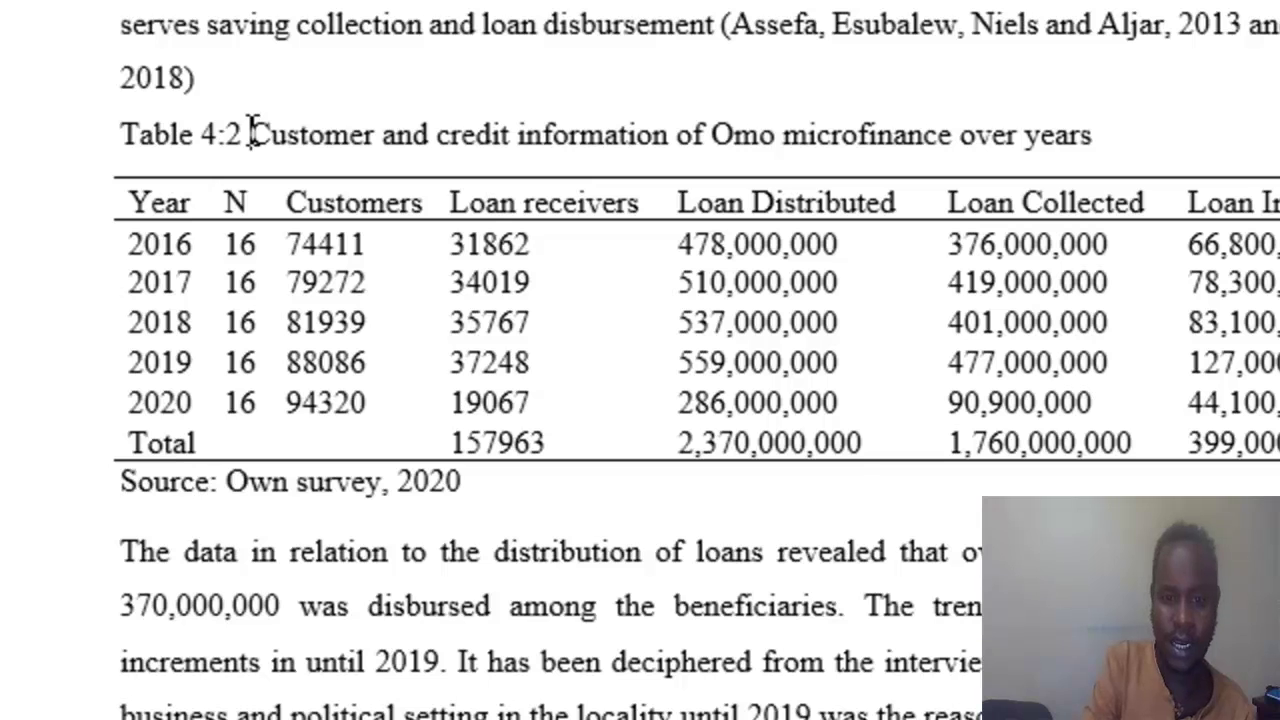
pyautogui.click(252, 130)
pyautogui.press('BackSpace')
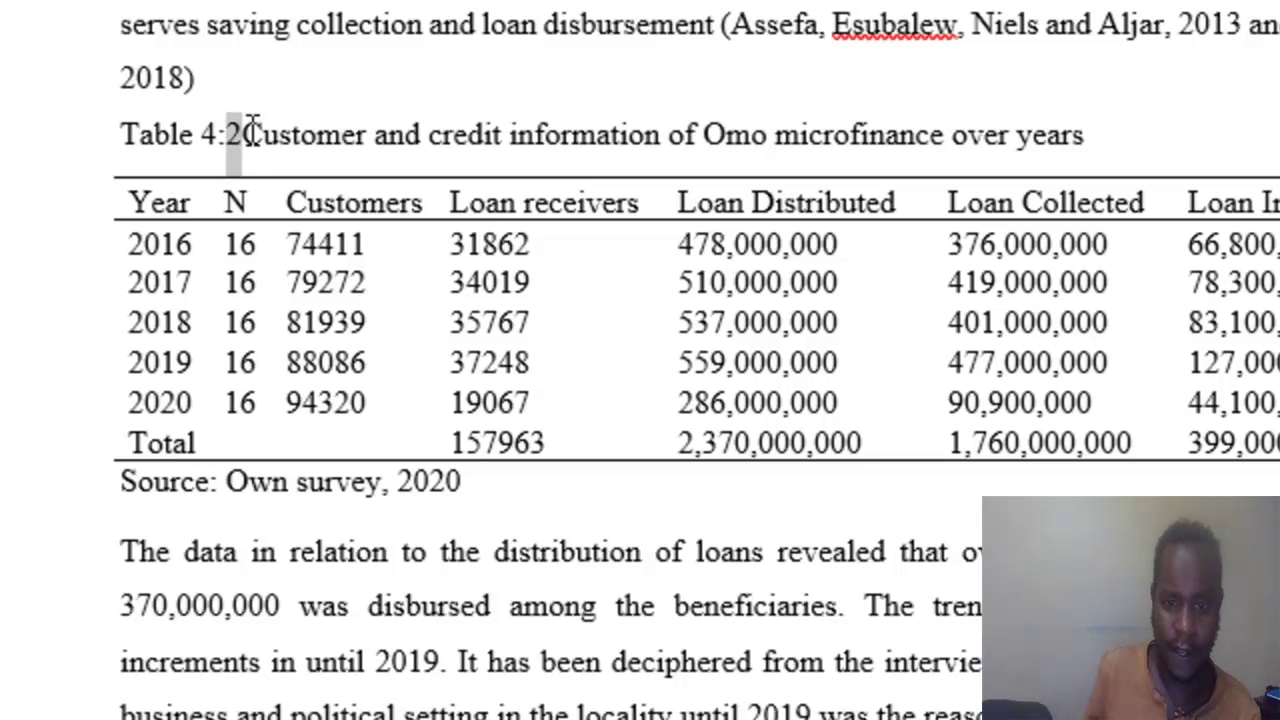
pyautogui.press('BackSpace')
pyautogui.press('BackSpace')
pyautogui.press('BackSpace')
pyautogui.press('BackSpace')
pyautogui.press('BackSpace')
pyautogui.press('BackSpace')
pyautogui.press('BackSpace')
pyautogui.press('BackSpace')
pyautogui.press('BackSpace')
pyautogui.press('BackSpace')
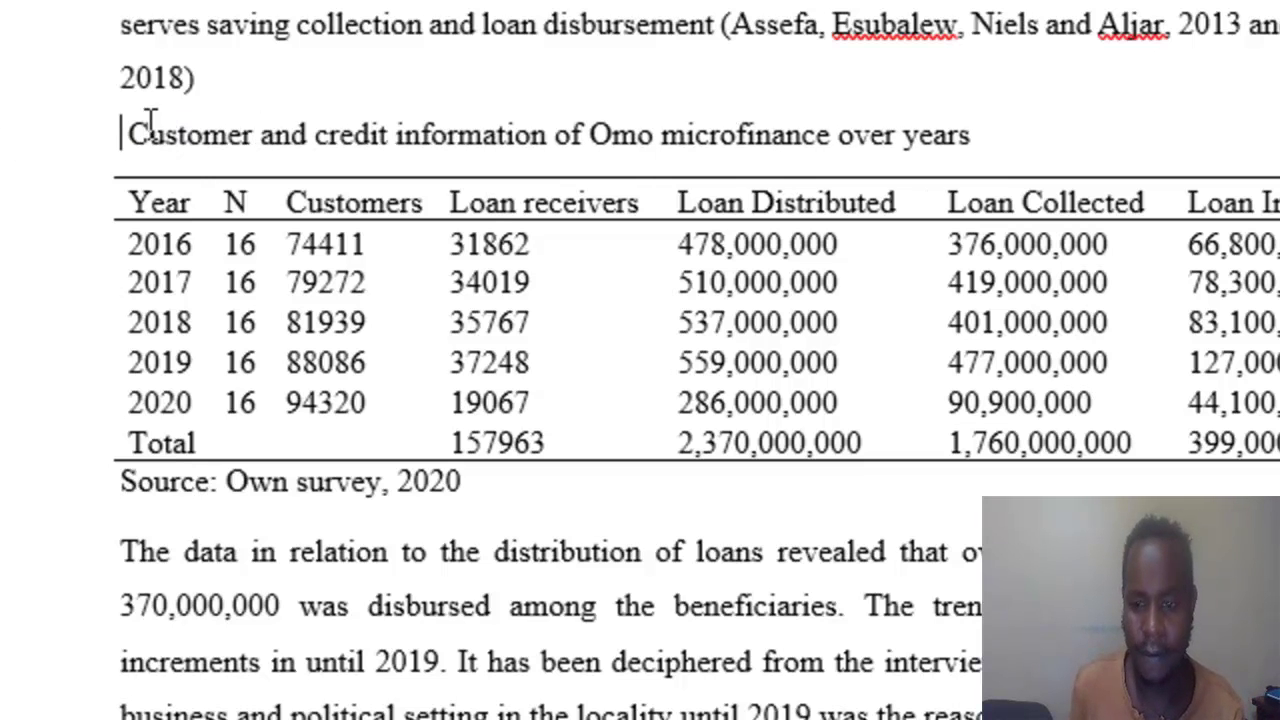
# Step: Cut the remaining caption text "Customer and credit information of Omo microfinance over years" from above the table
pyautogui.moveTo(128, 135); pyautogui.dragTo(972, 135)
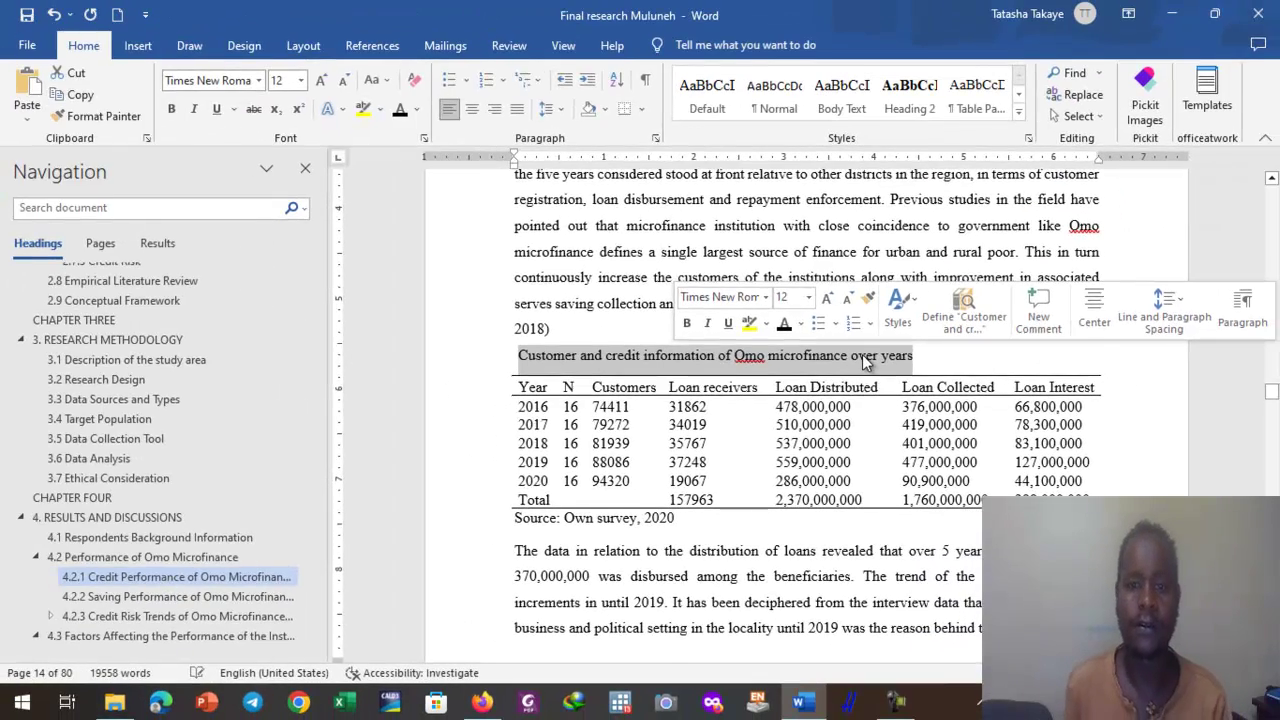
pyautogui.rightClick(862, 354)
pyautogui.click(904, 62)
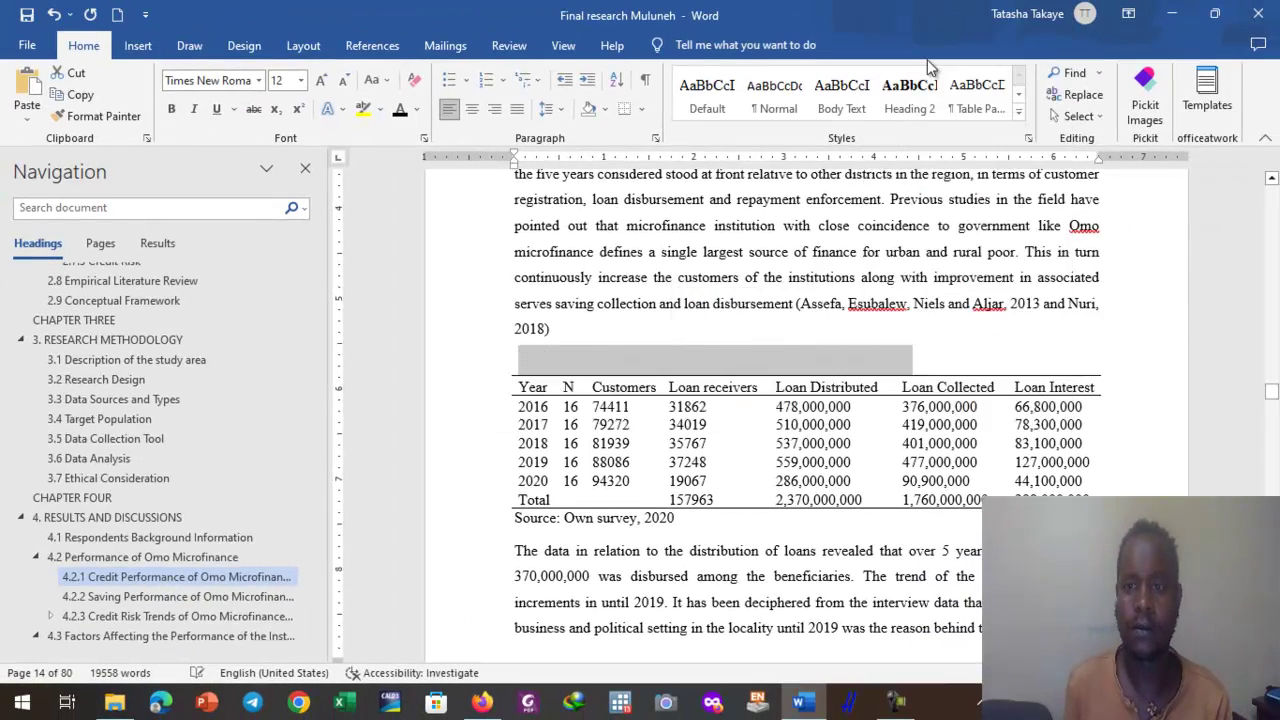
# Step: Insert an automatically numbered Table caption above the customer and credit table, using the cut text as its title
pyautogui.click(372, 47)
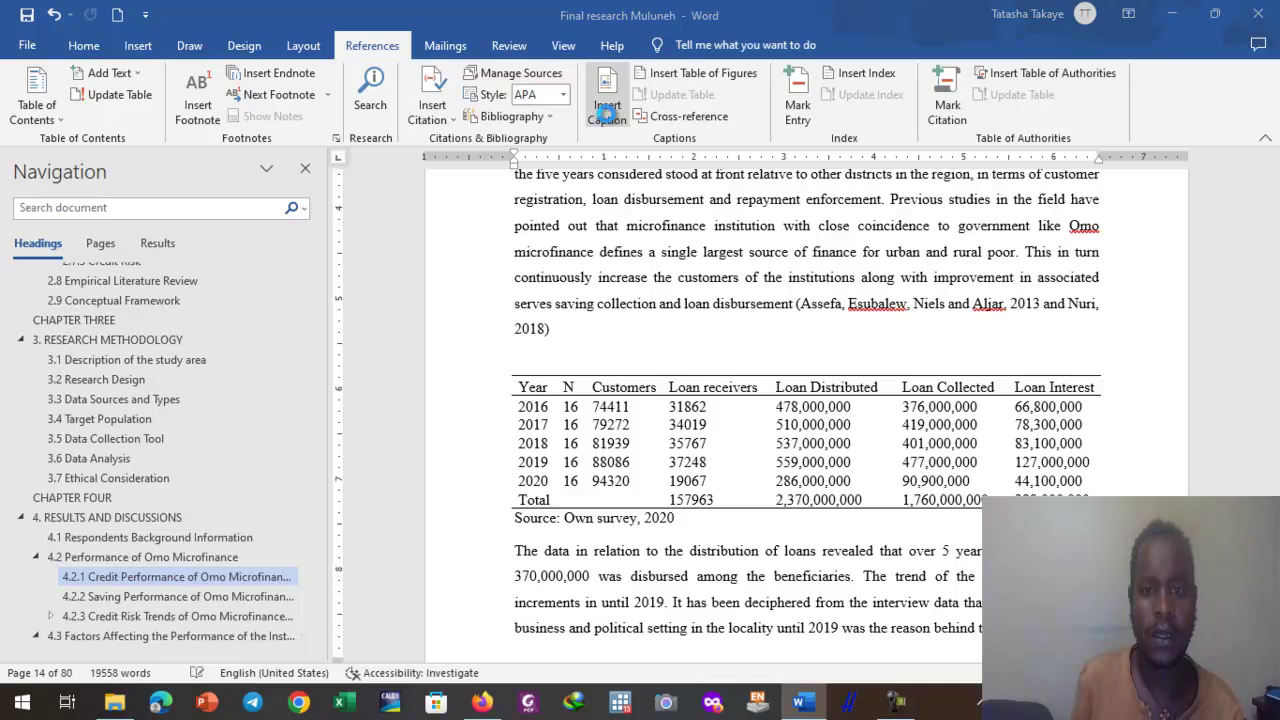
pyautogui.click(607, 112)
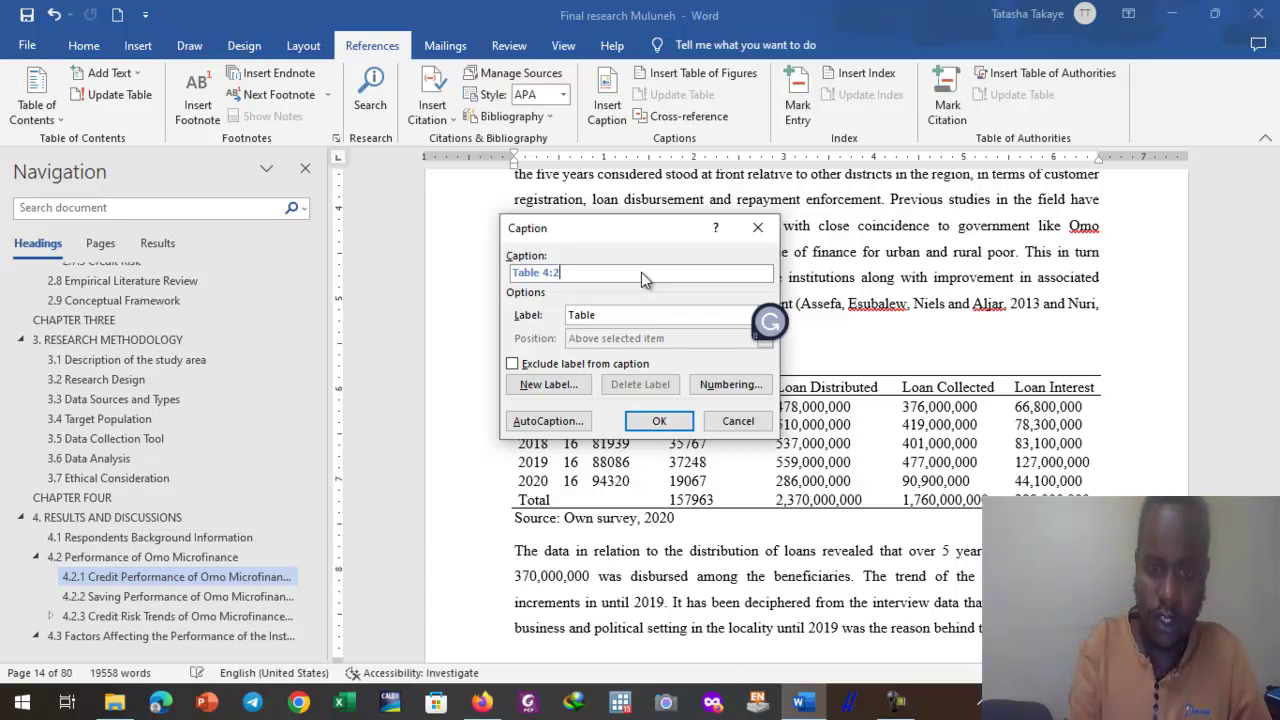
pyautogui.hotkey('ctrl', 'v')
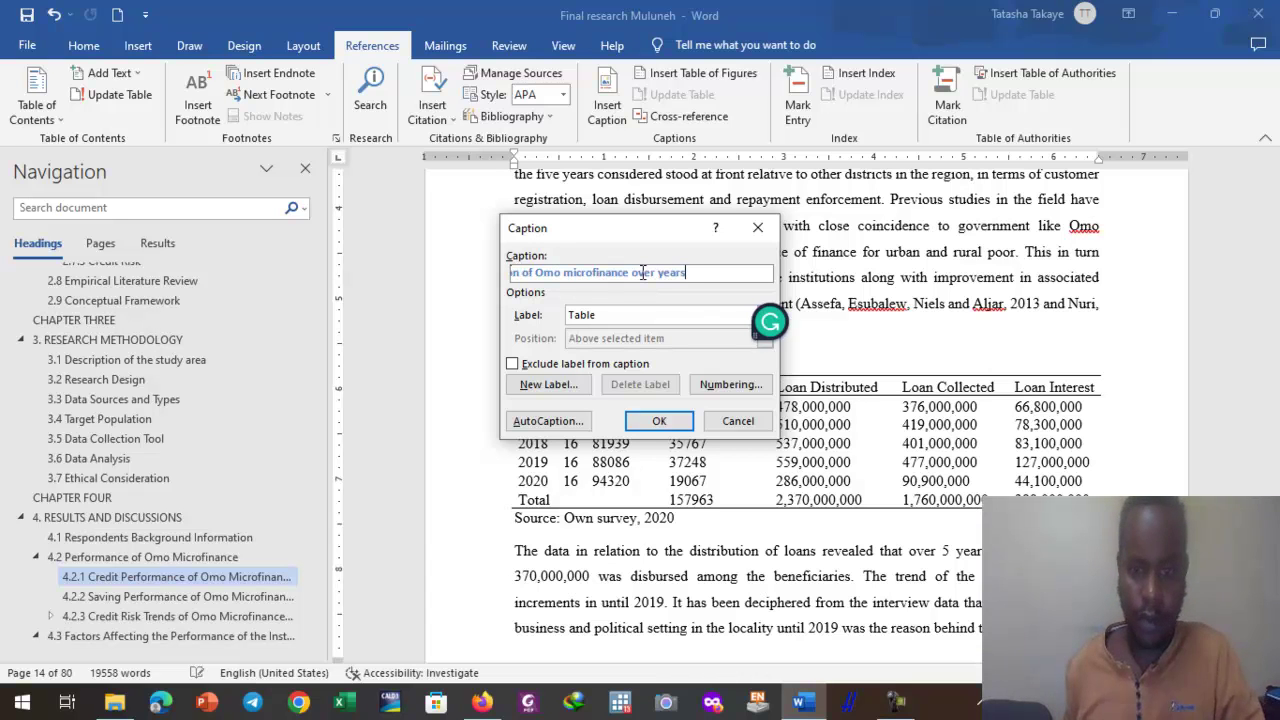
pyautogui.click(676, 423)
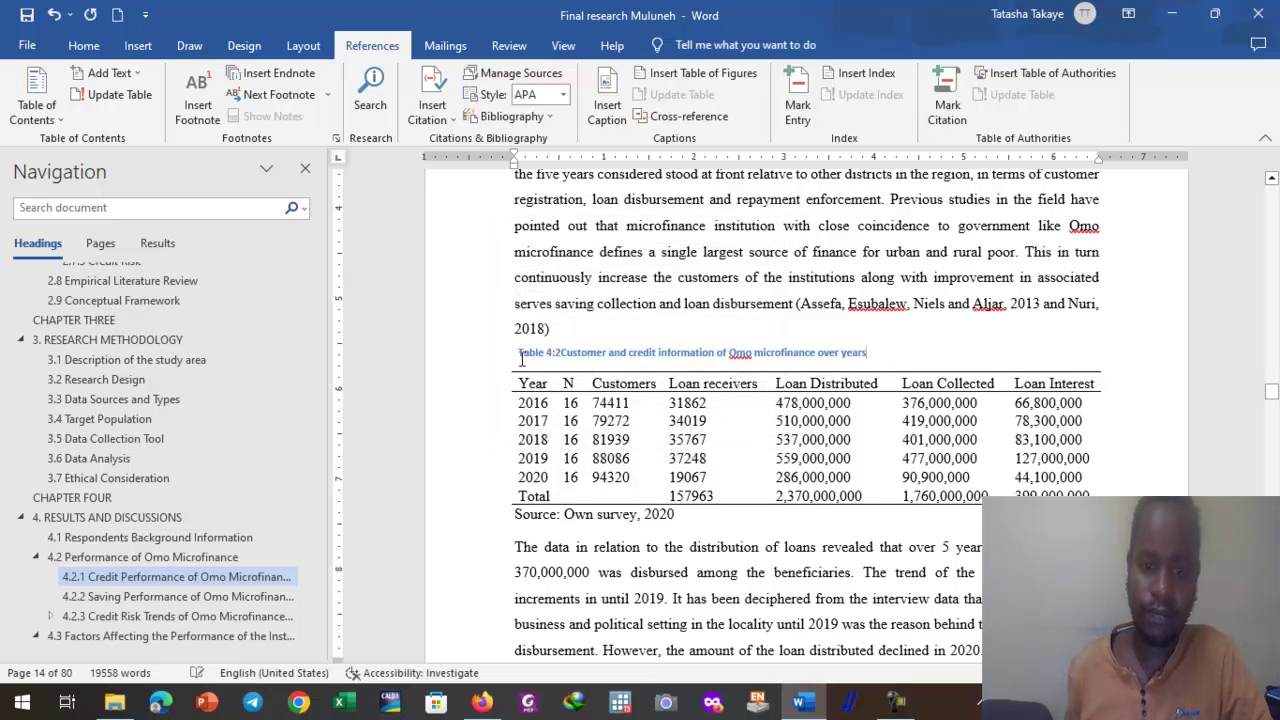
# Step: Format the customer and credit table's caption as Times New Roman, size 12, not bold, black, and add a space between its number and title
pyautogui.moveTo(517, 352); pyautogui.dragTo(879, 347)
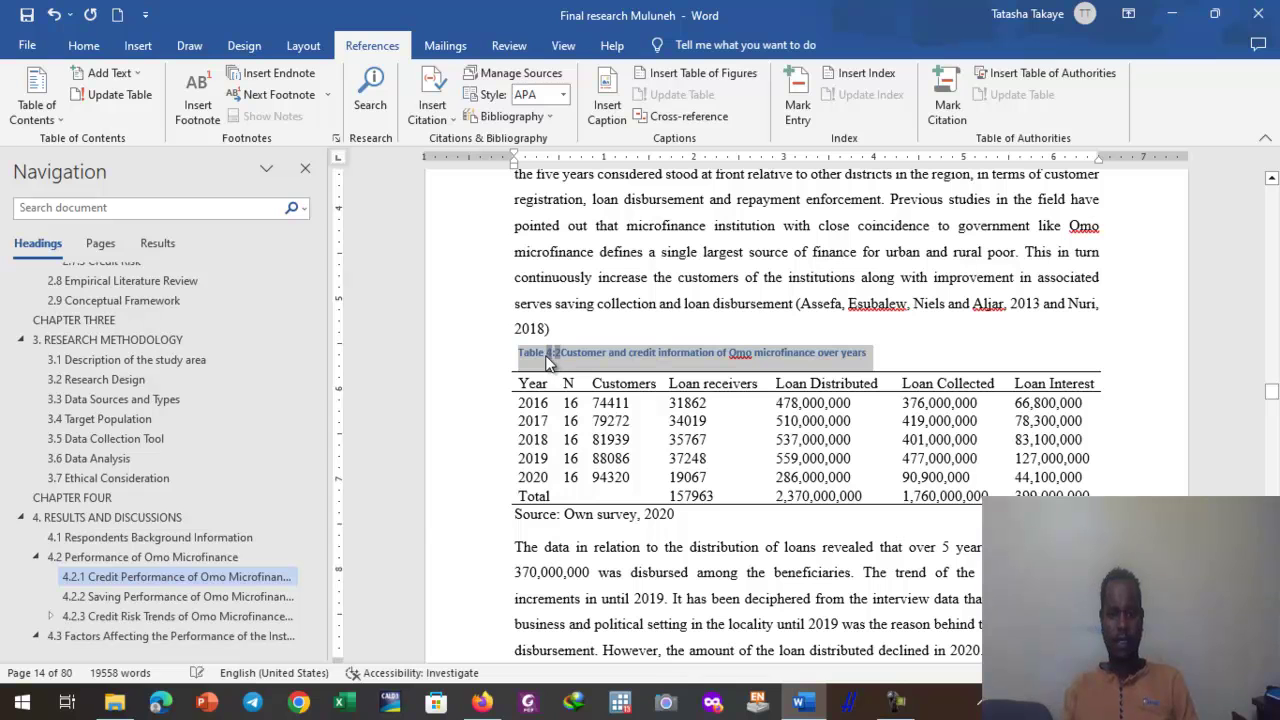
pyautogui.click(83, 45)
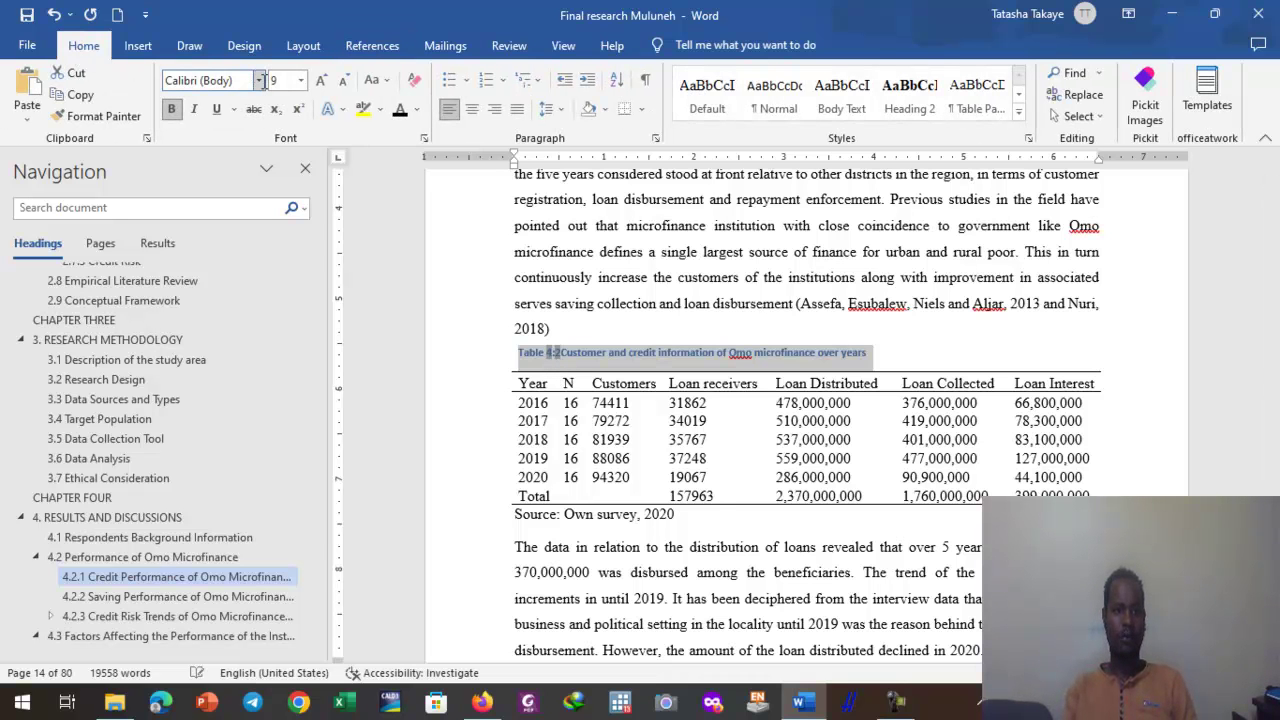
pyautogui.click(259, 80)
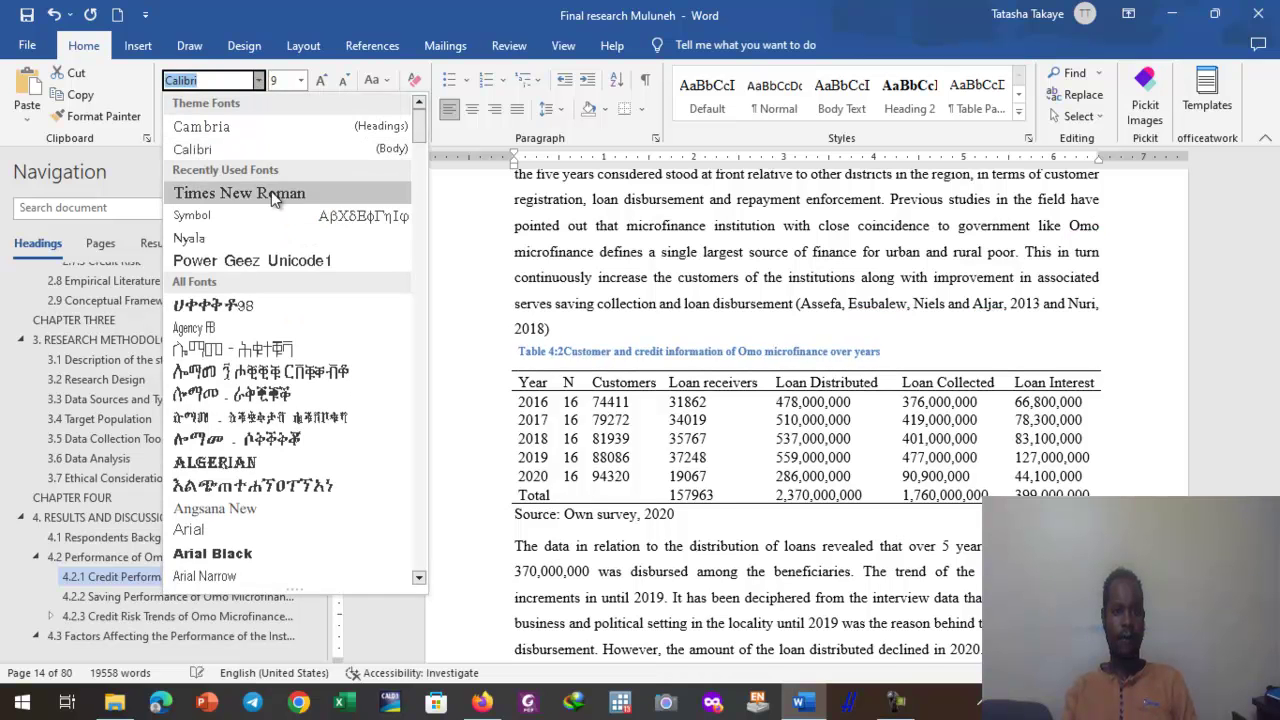
pyautogui.click(271, 193)
pyautogui.click(300, 80)
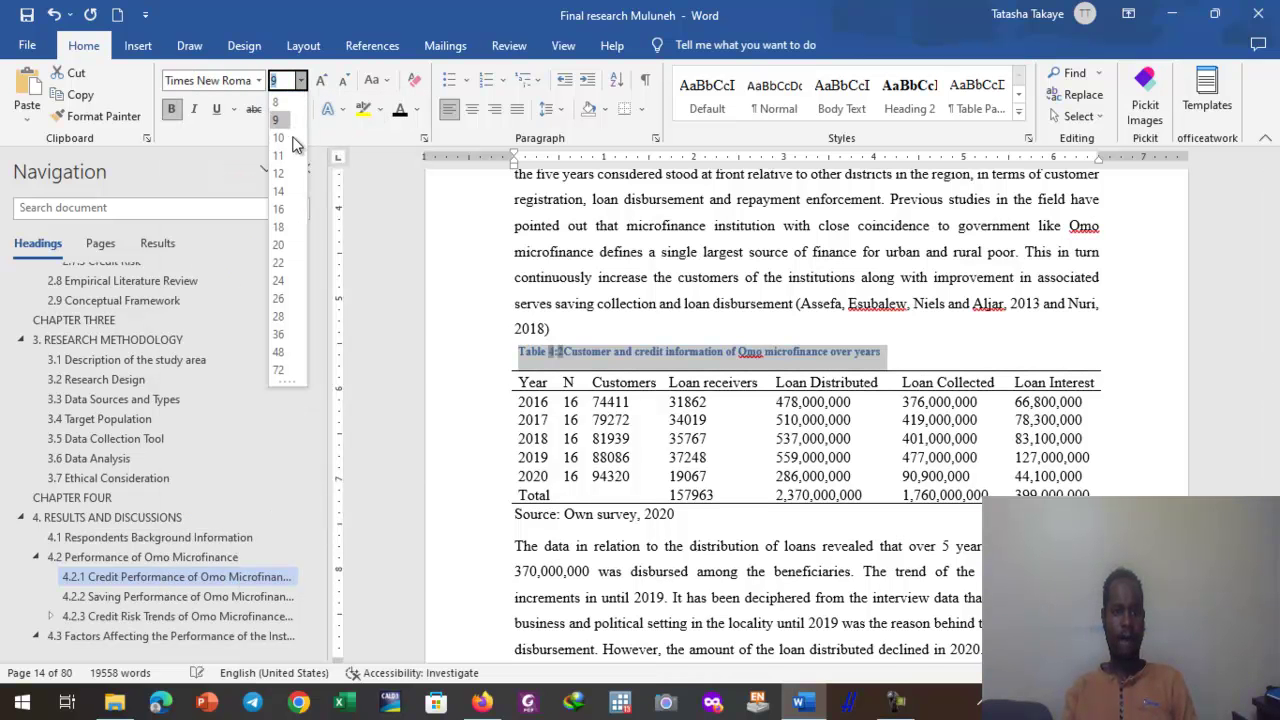
pyautogui.click(280, 172)
pyautogui.click(174, 111)
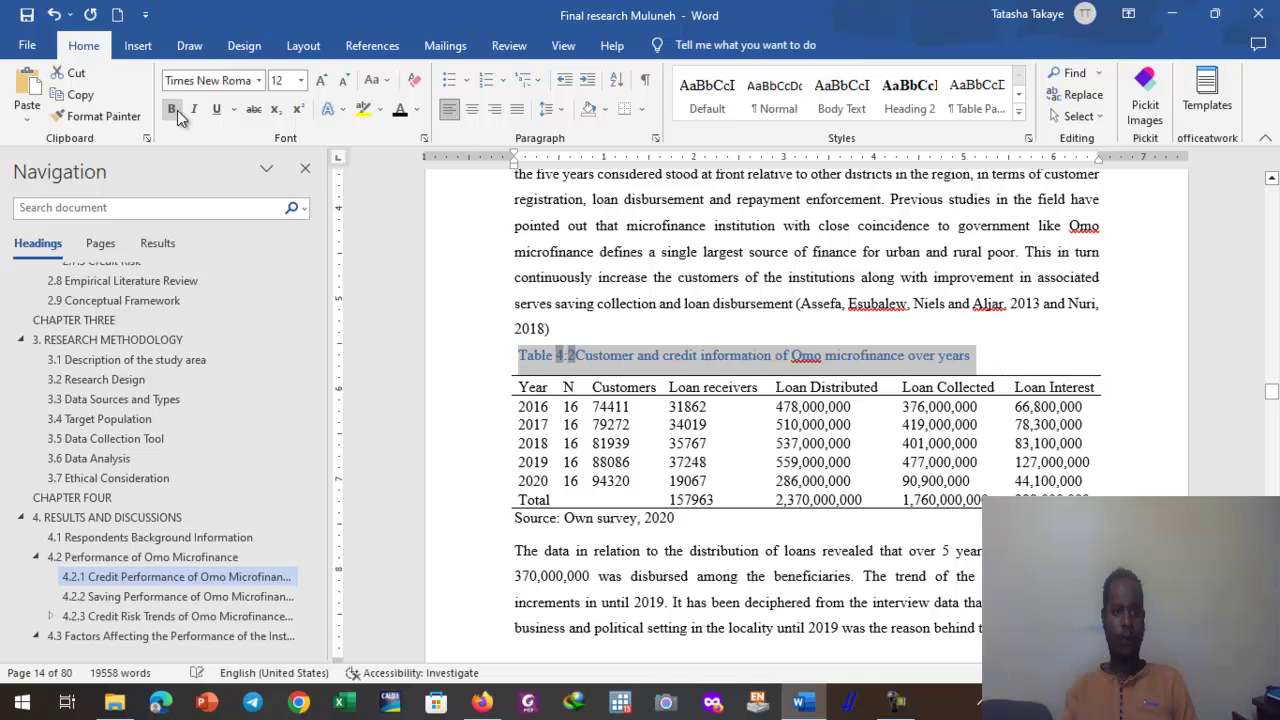
pyautogui.click(400, 111)
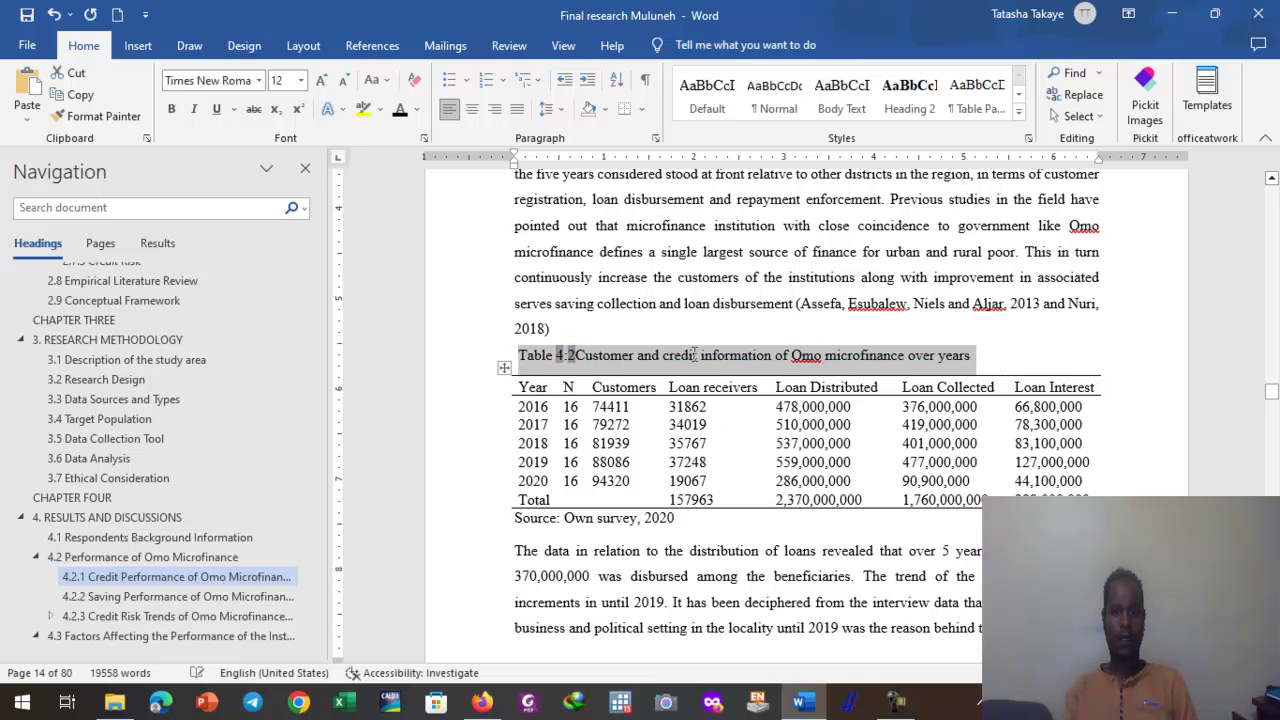
pyautogui.click(688, 356)
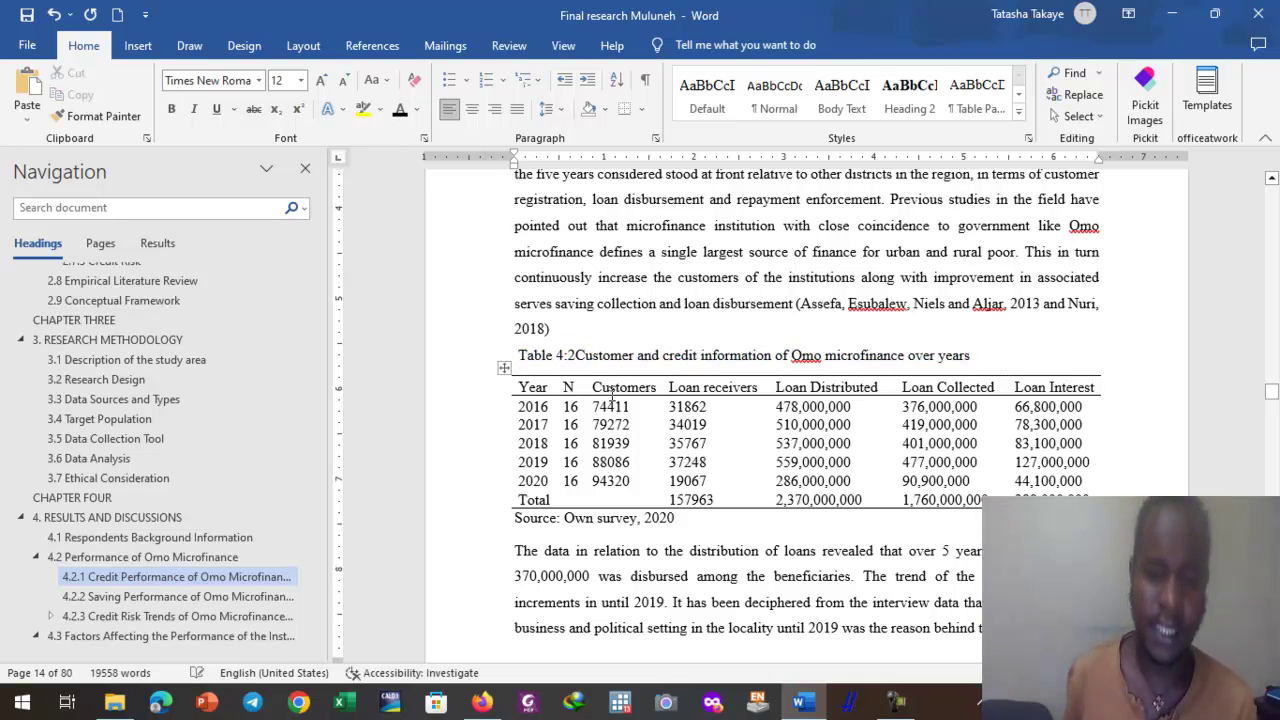
pyautogui.click(577, 355)
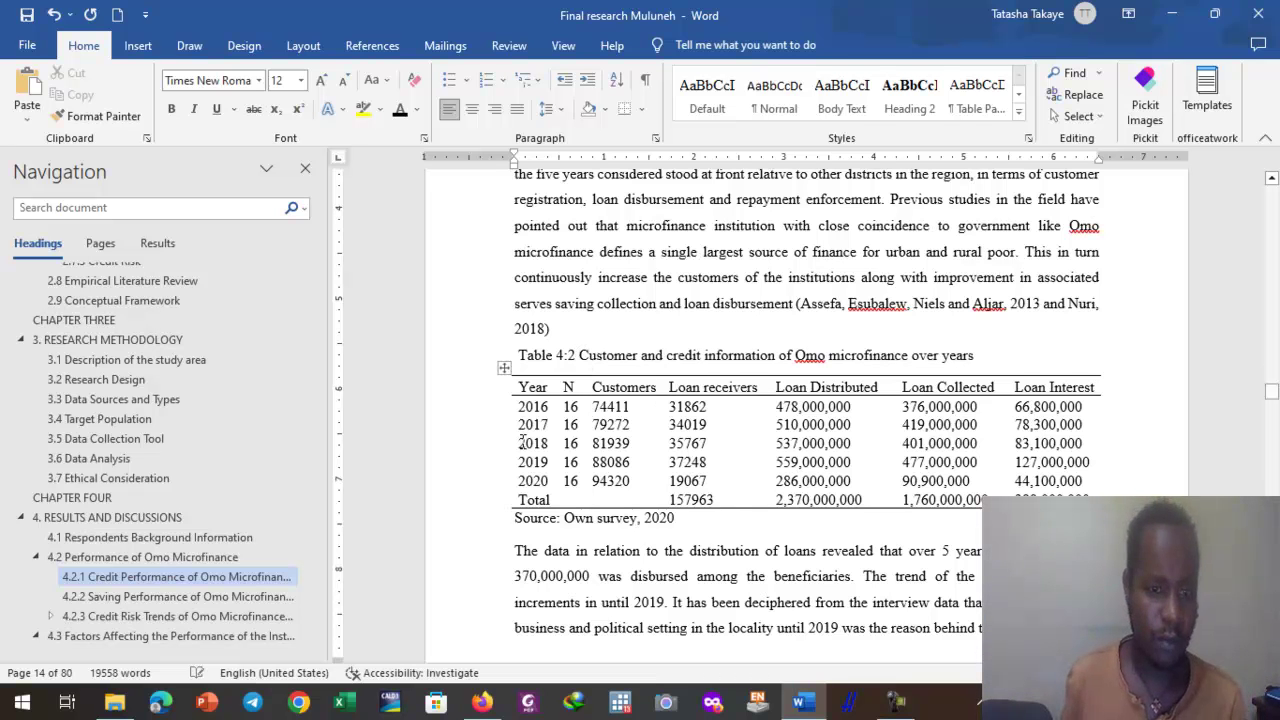
# Step: Delete the "Figure 1 Conceptual Framework" caption below the diagram in section 2.9, leaving an empty line above the source note
pyautogui.scroll(3, 615, 335)
pyautogui.scroll(5, 600, 313)
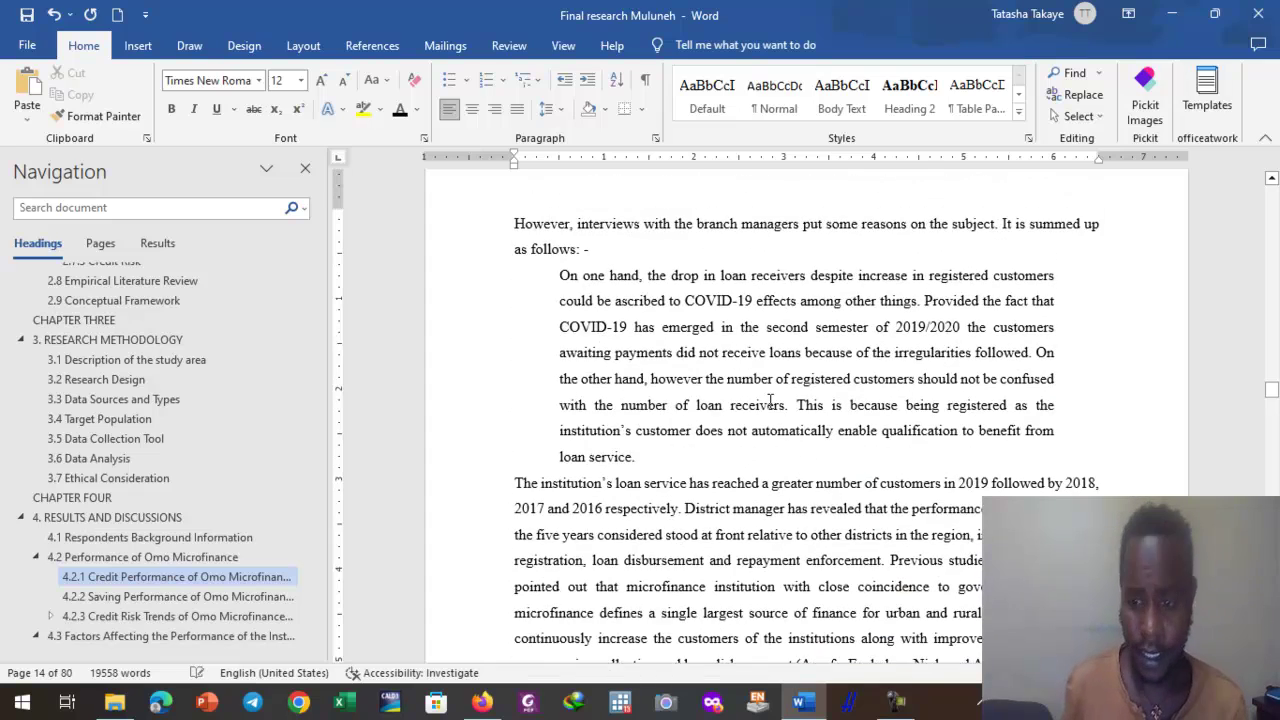
pyautogui.scroll(15, 641, 479)
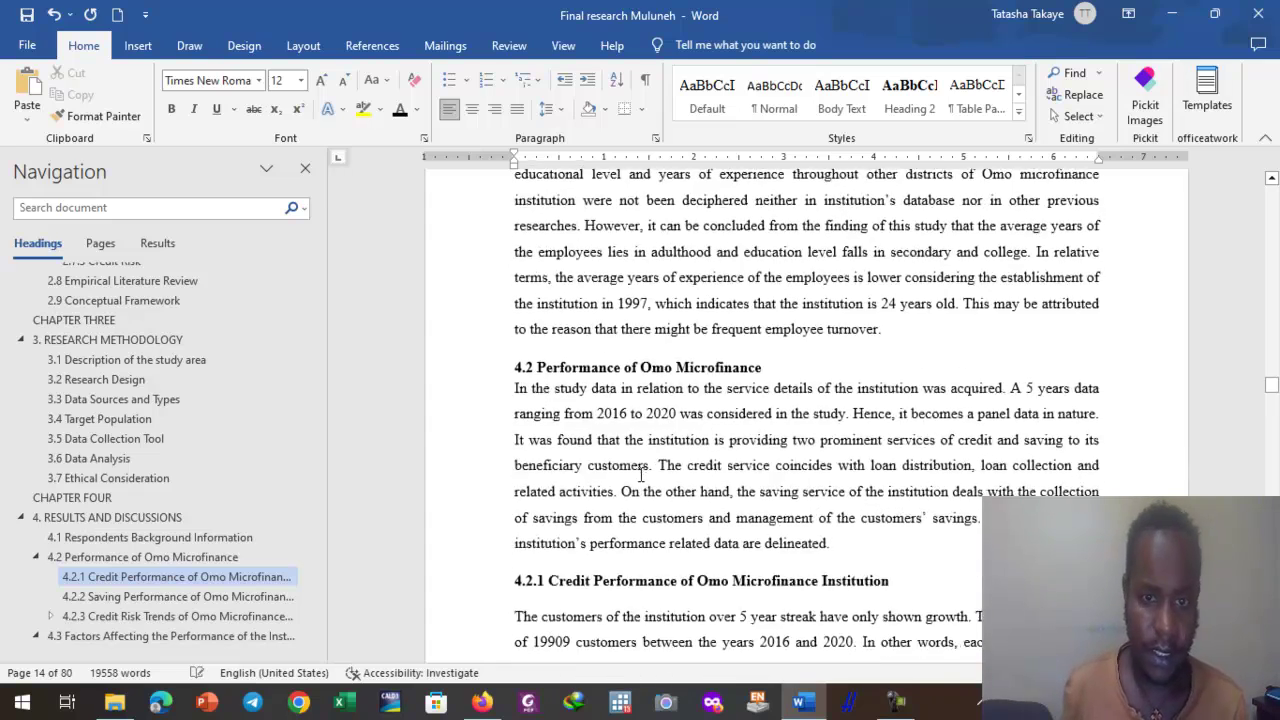
pyautogui.scroll(5, 641, 474)
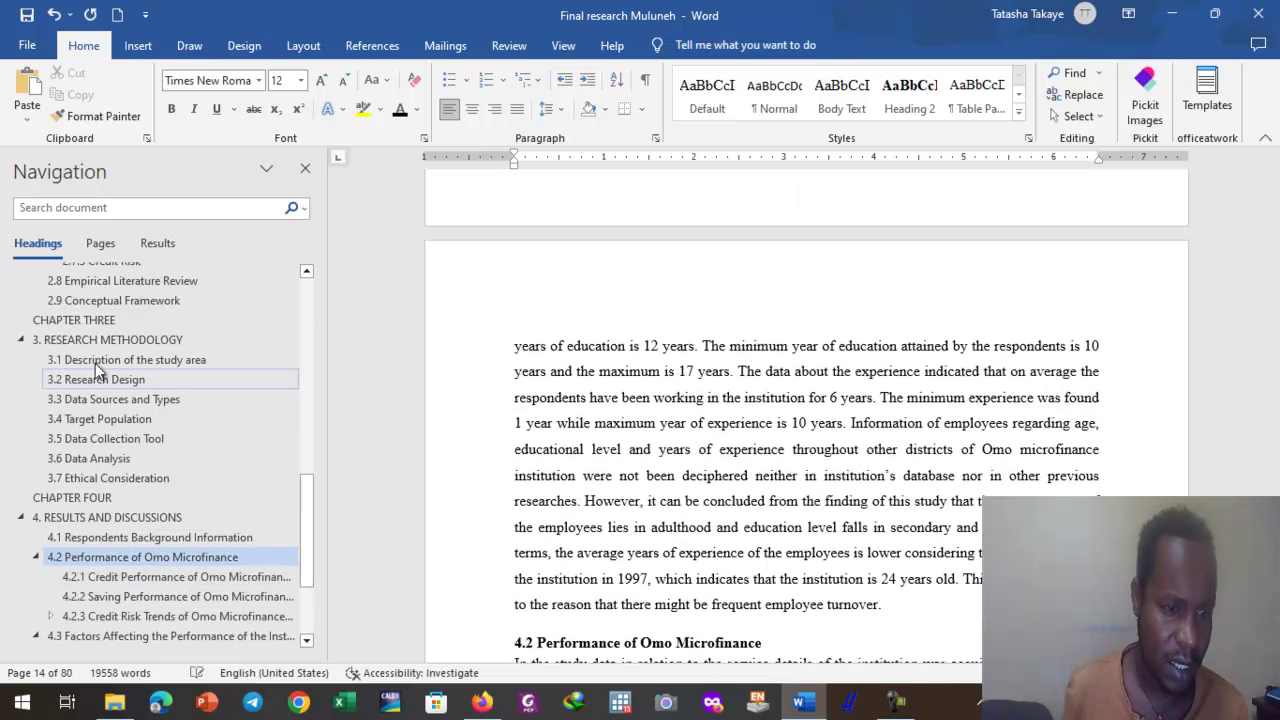
pyautogui.click(114, 294)
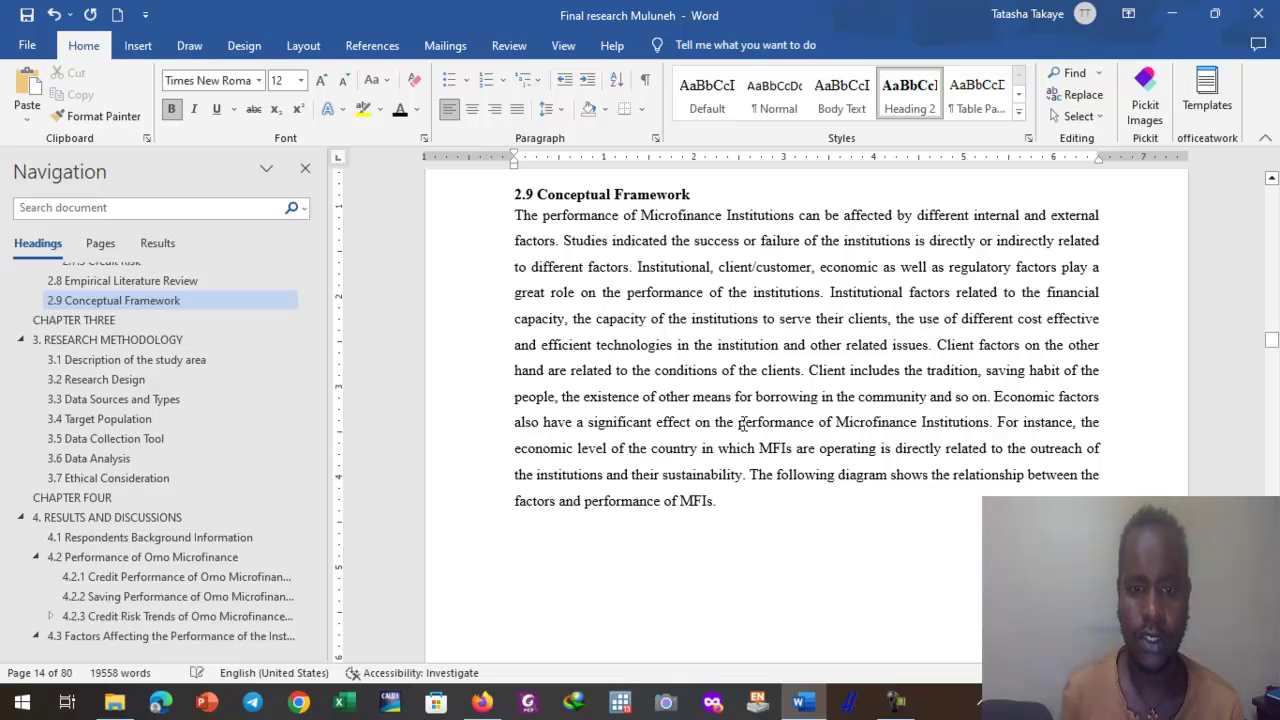
pyautogui.scroll(-3, 588, 366)
pyautogui.scroll(-15, 640, 450)
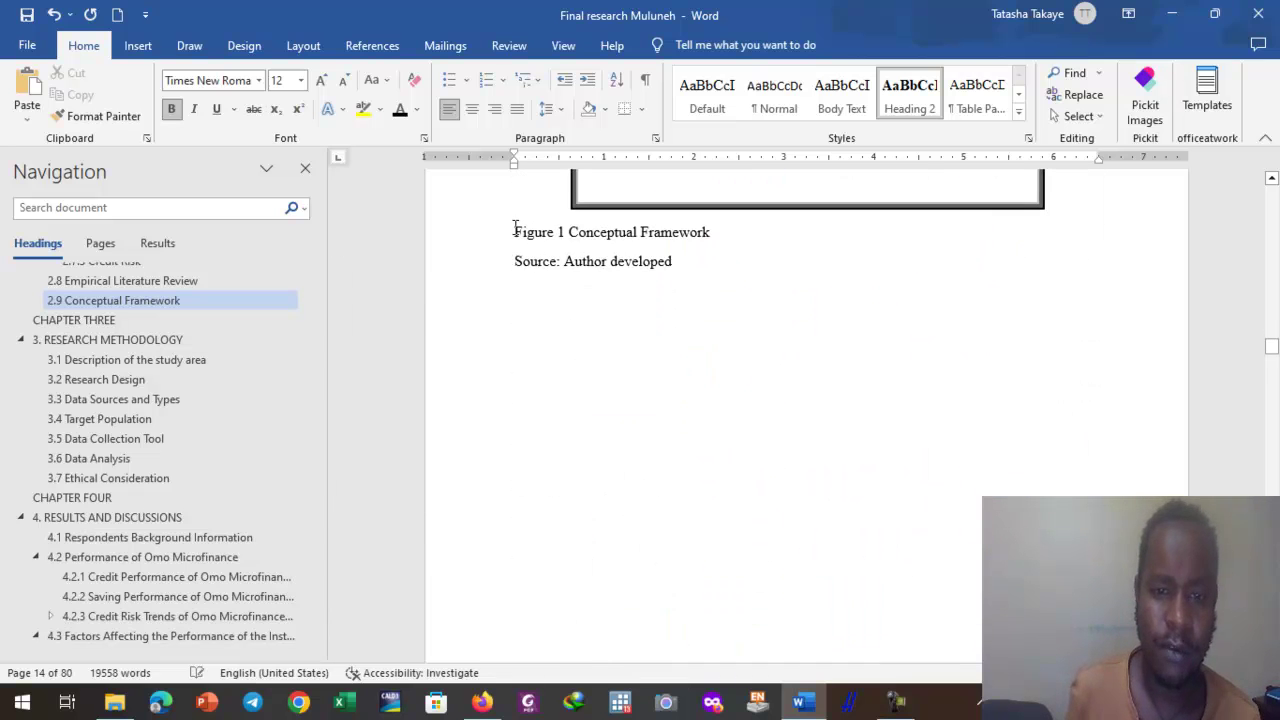
pyautogui.moveTo(525, 230); pyautogui.dragTo(705, 245)
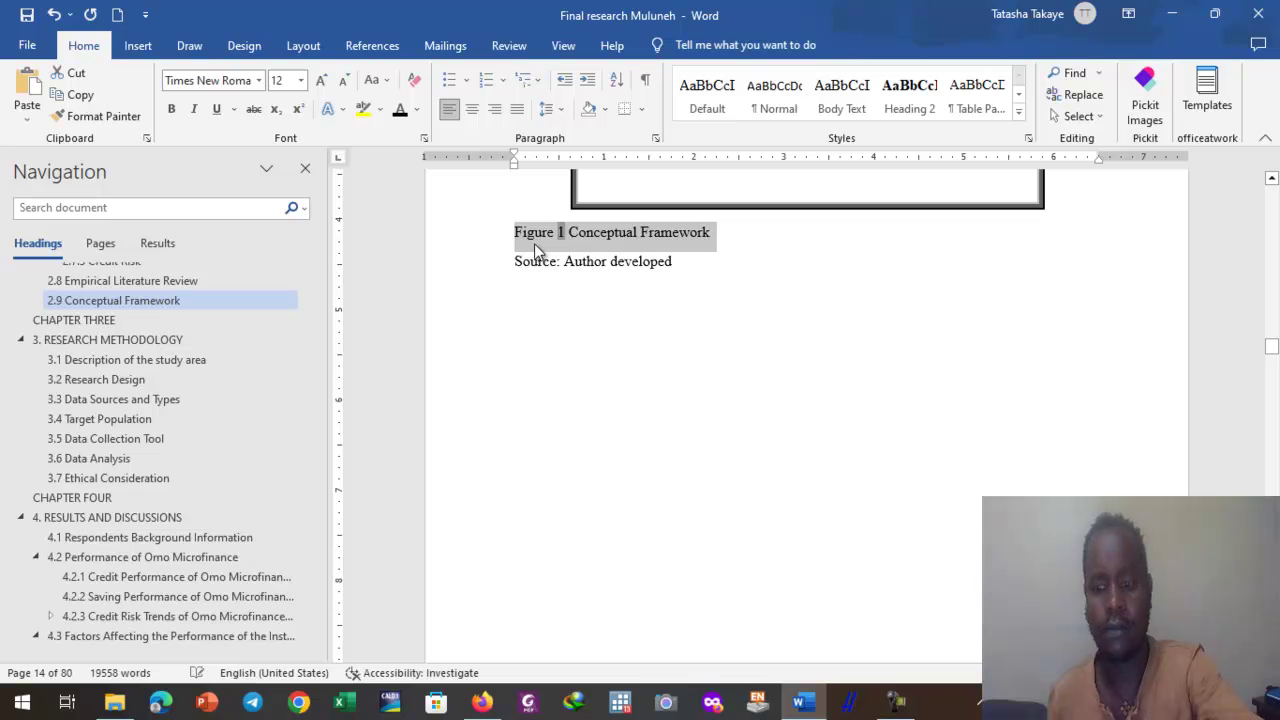
pyautogui.press('Delete')
pyautogui.press('Return')
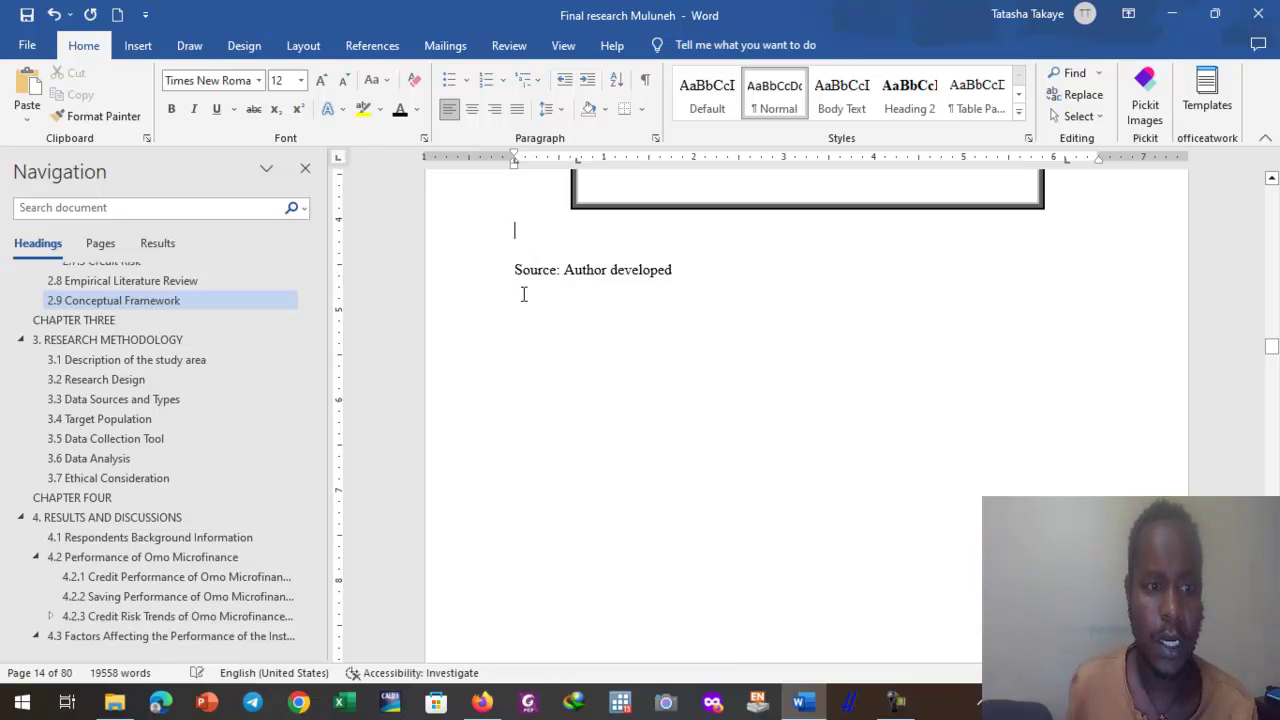
# Step: Start a Figure caption below the section 2.9 diagram with the Heading 1 chapter number included and a colon as separator
pyautogui.click(370, 47)
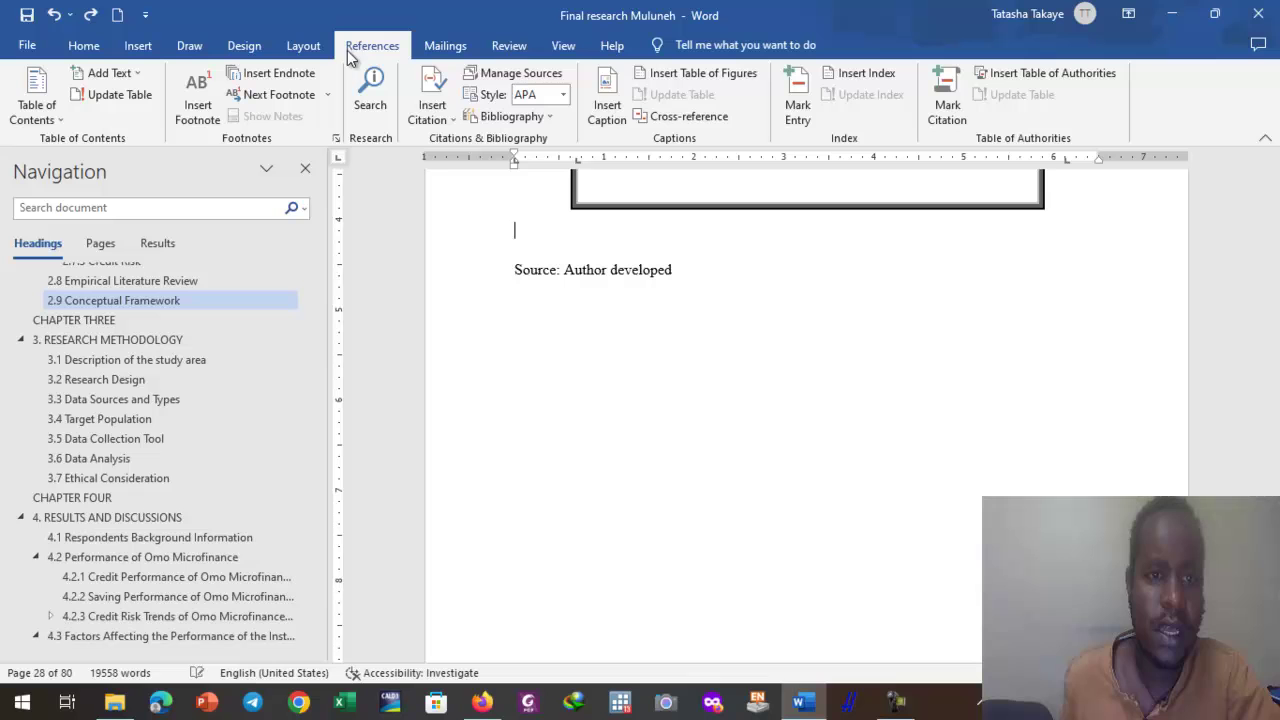
pyautogui.click(612, 118)
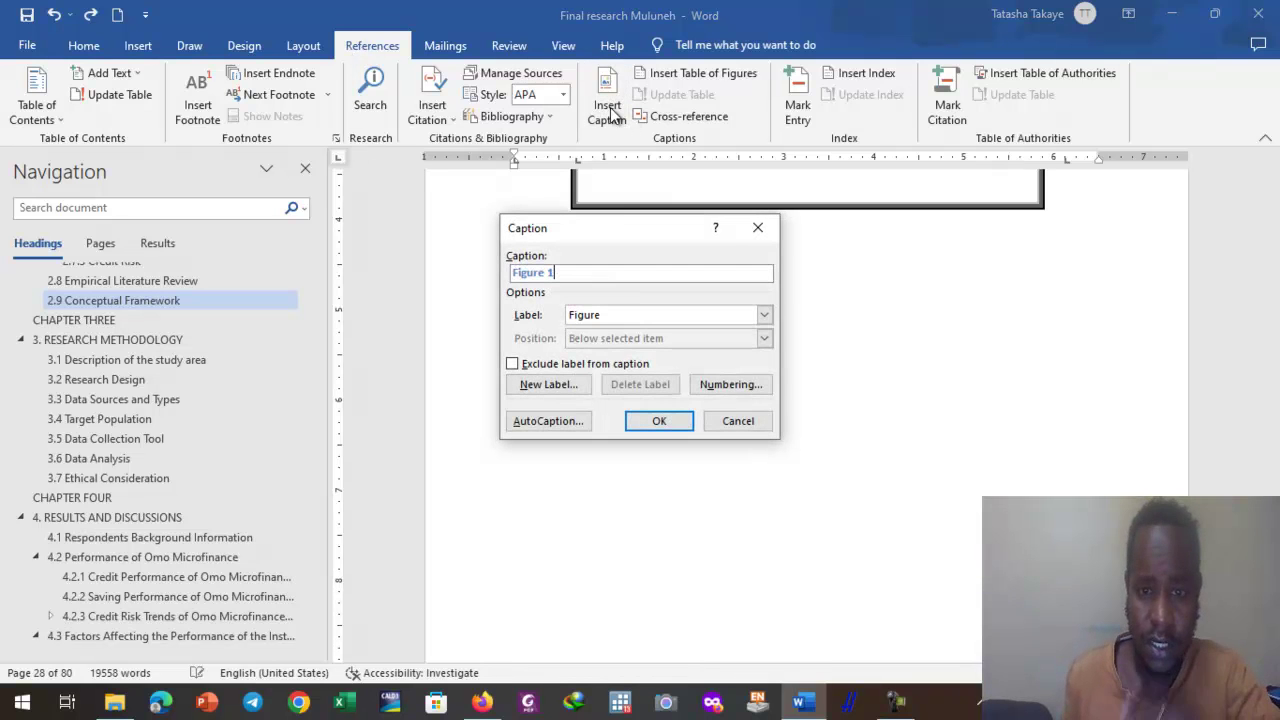
pyautogui.click(734, 384)
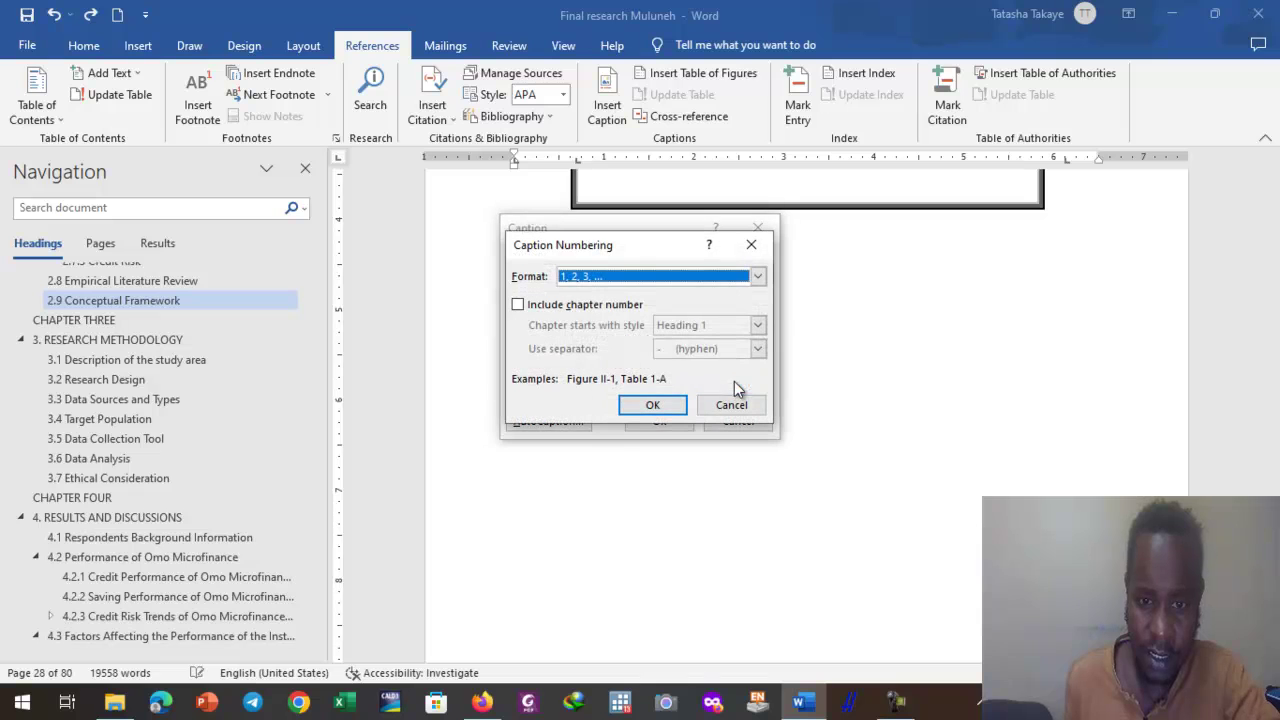
pyautogui.click(519, 304)
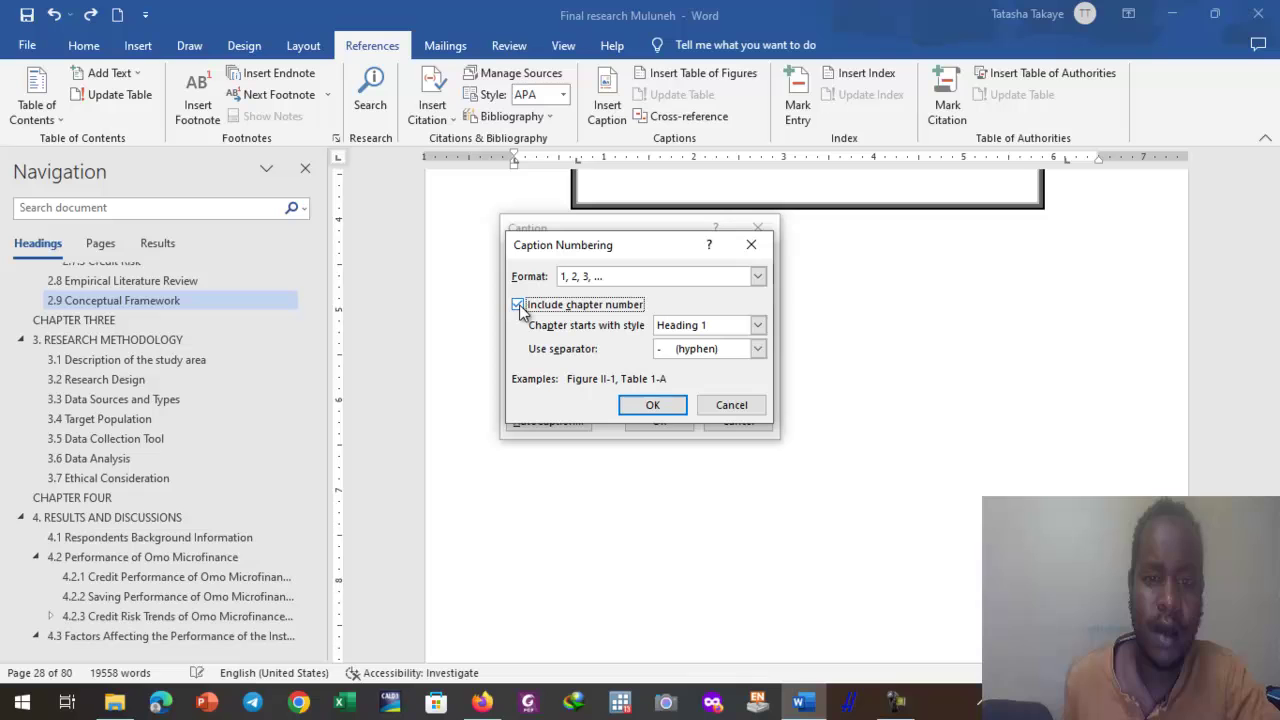
pyautogui.click(637, 405)
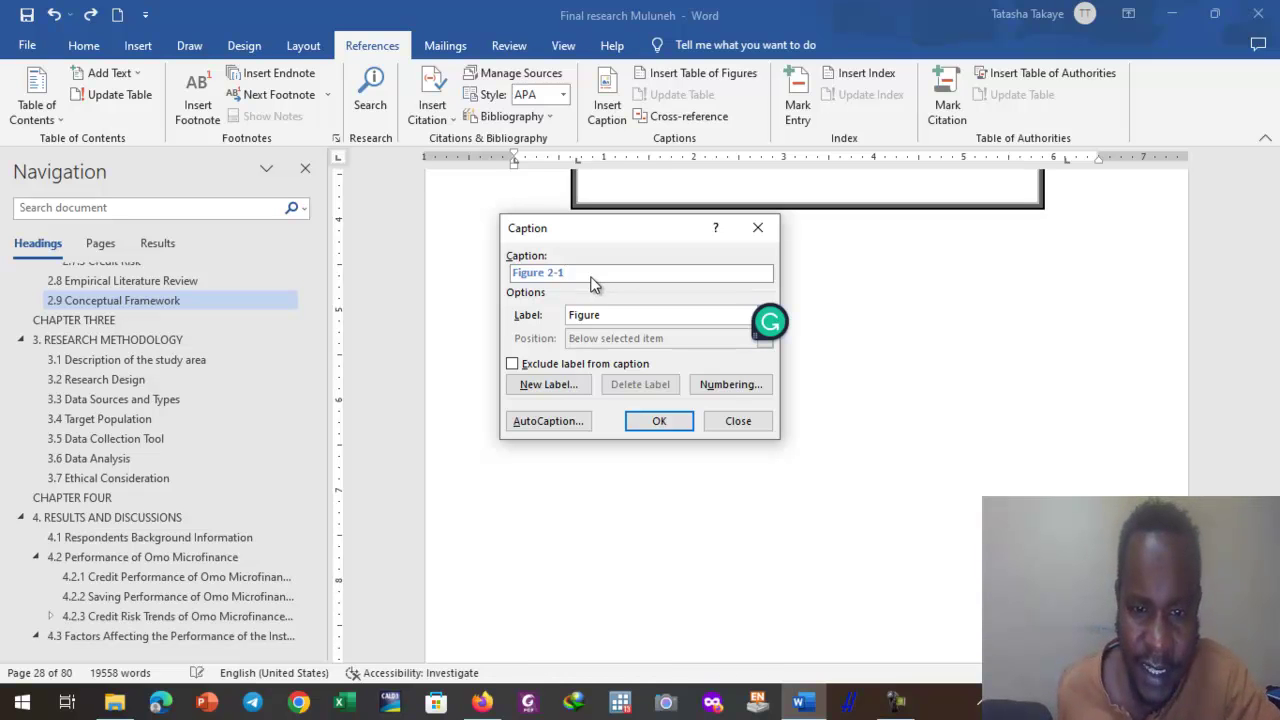
pyautogui.click(724, 385)
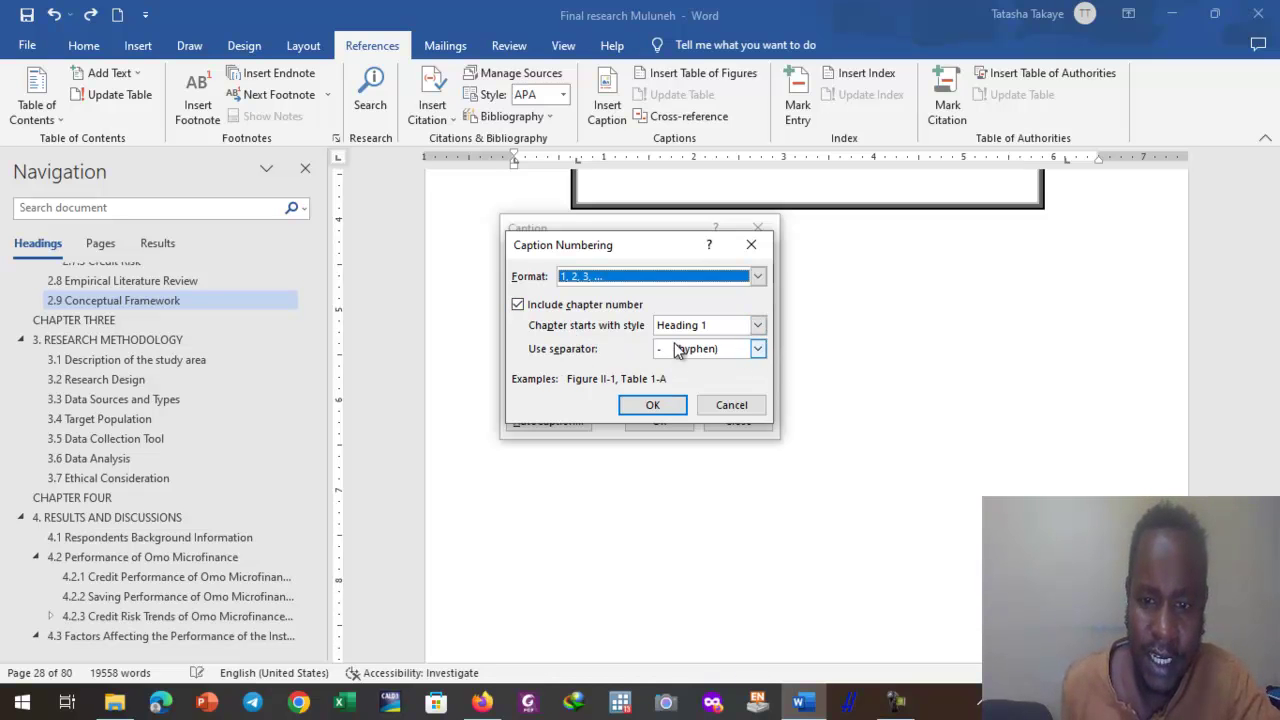
pyautogui.click(757, 350)
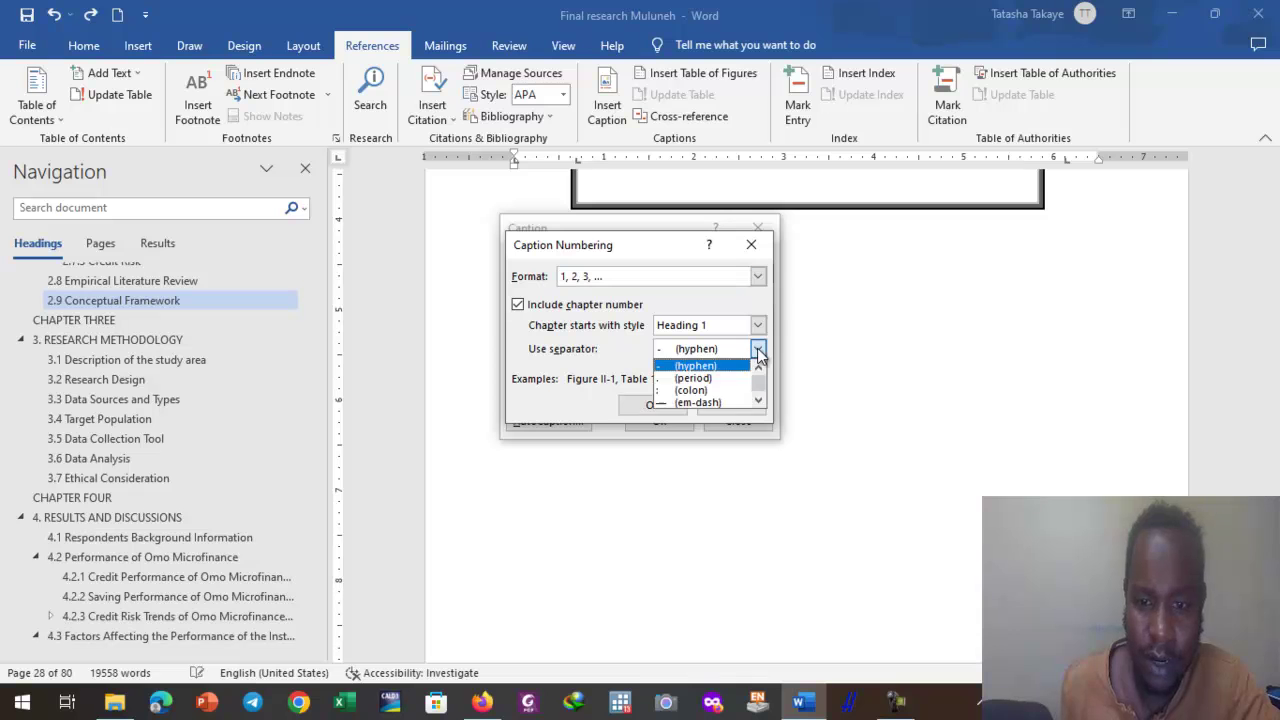
pyautogui.click(678, 390)
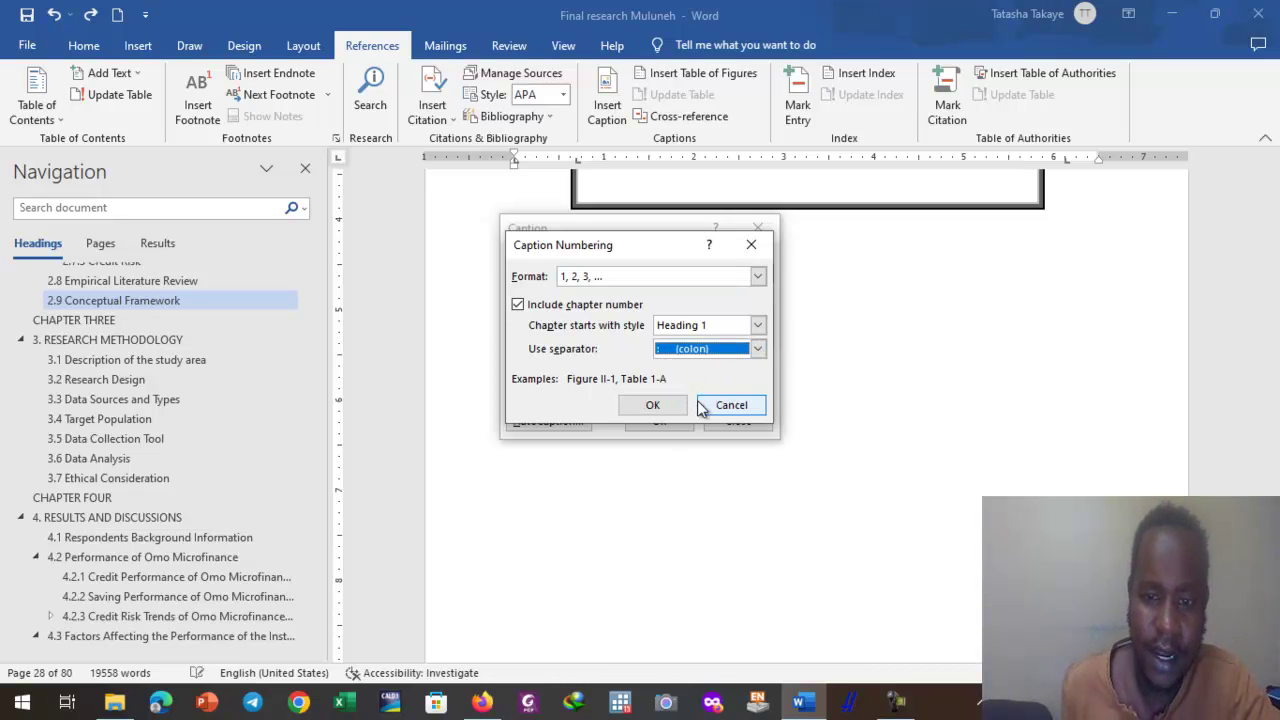
pyautogui.click(652, 405)
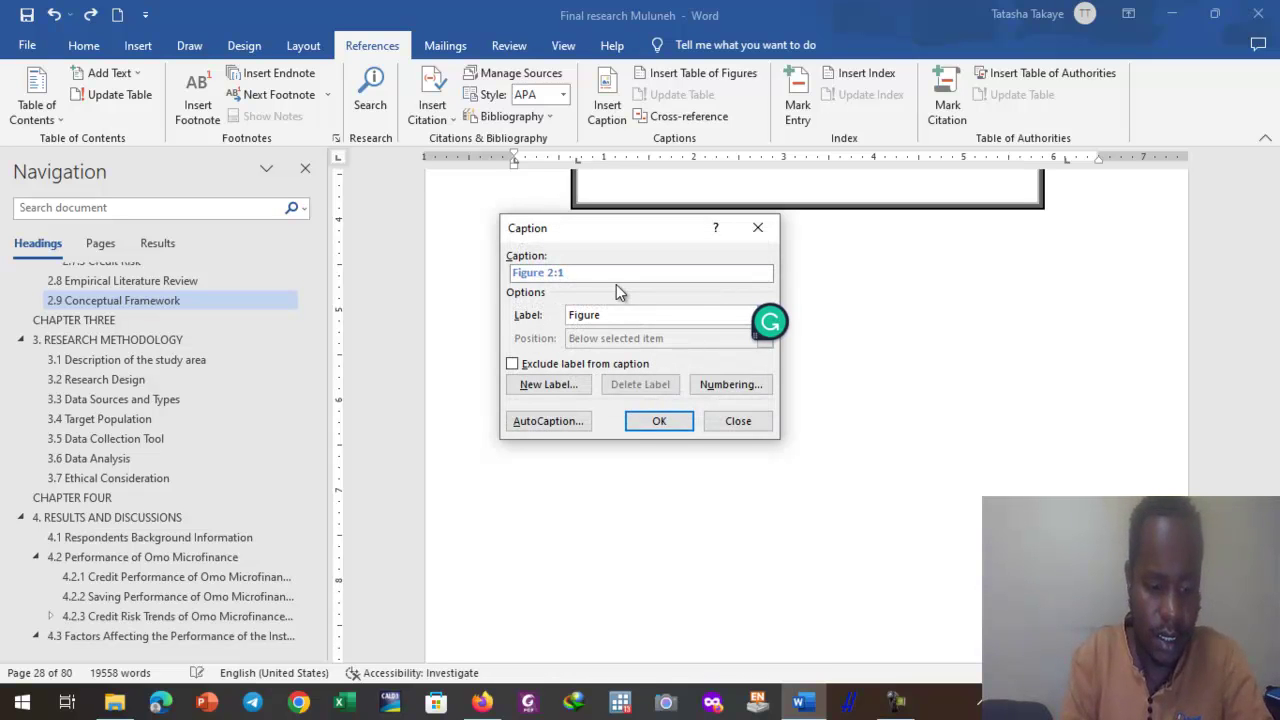
# Step: Give the new figure caption the title "Conceptual framework" and insert it above the source note
pyautogui.write('Concep')
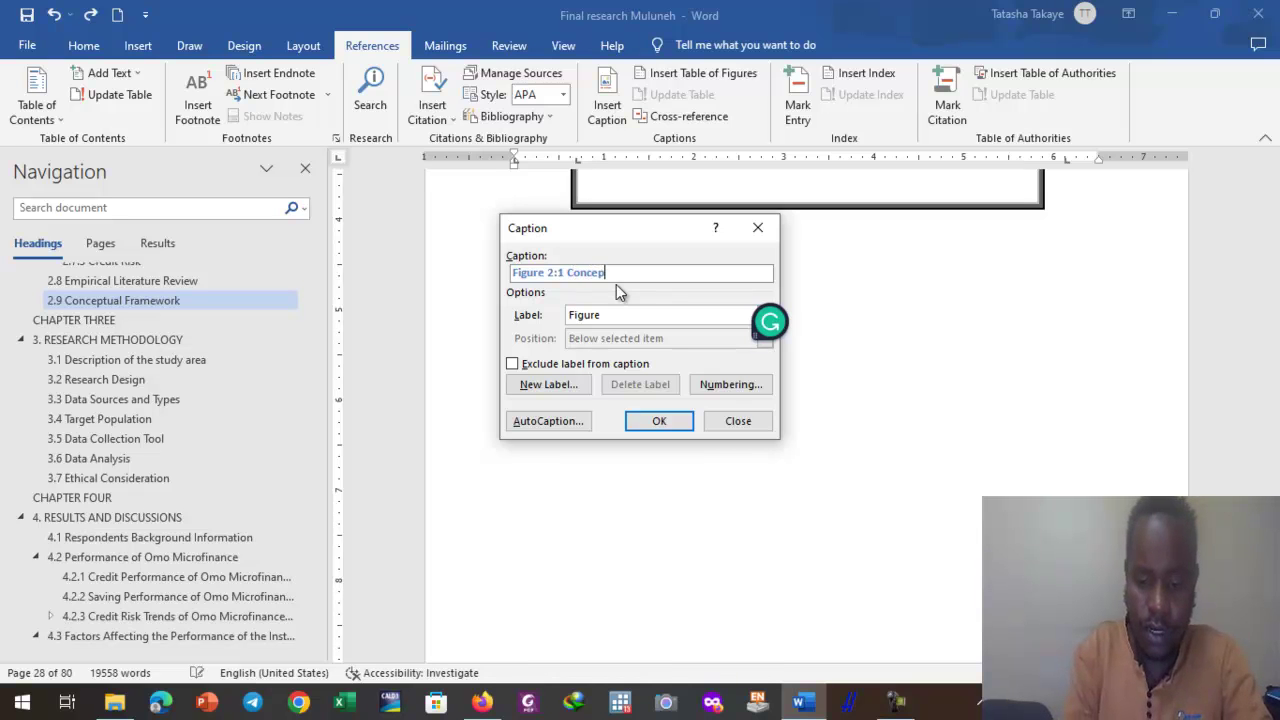
pyautogui.write('tual f')
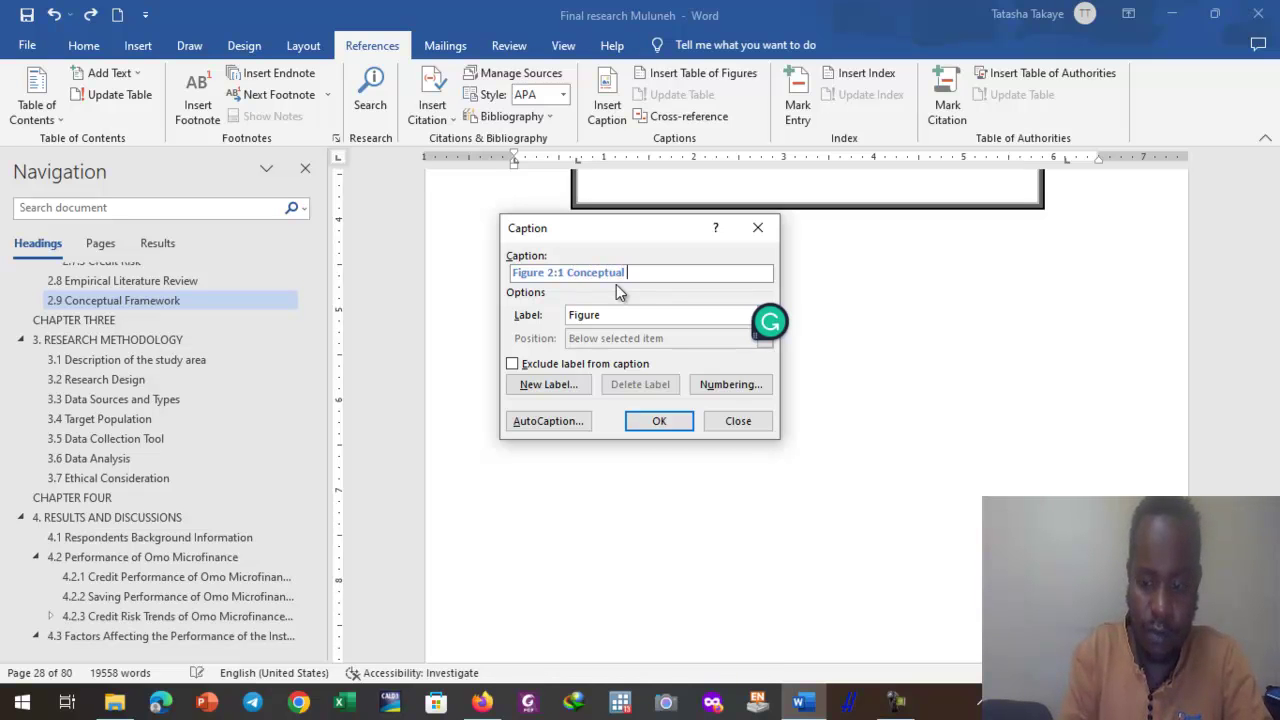
pyautogui.write('mework')
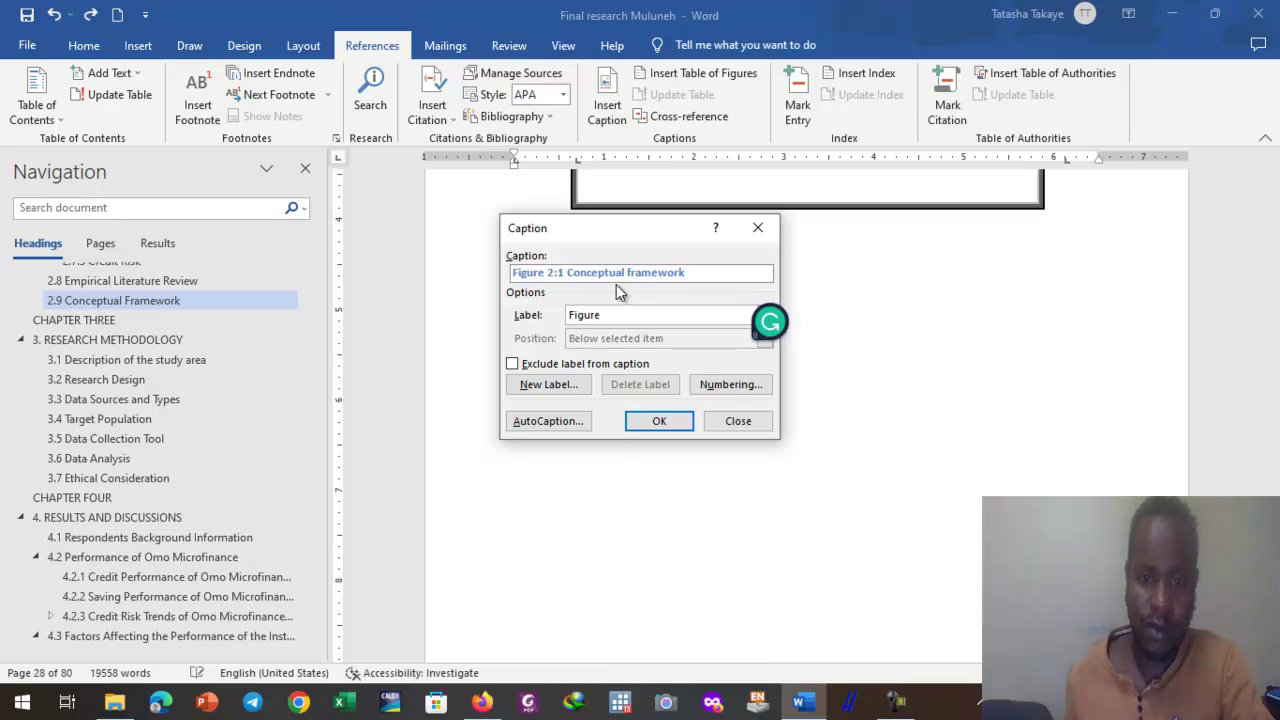
pyautogui.click(658, 423)
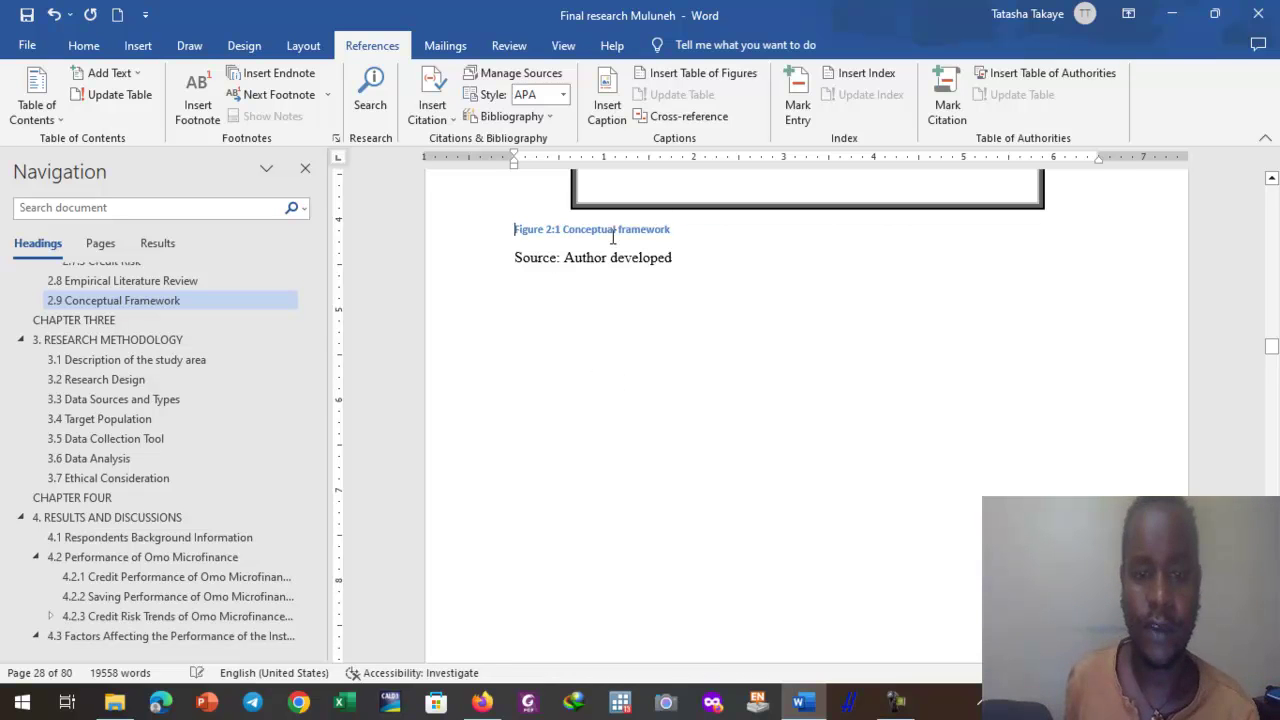
# Step: Format the conceptual framework figure's caption as Times New Roman, size 12, not bold, black
pyautogui.moveTo(516, 236); pyautogui.dragTo(678, 236)
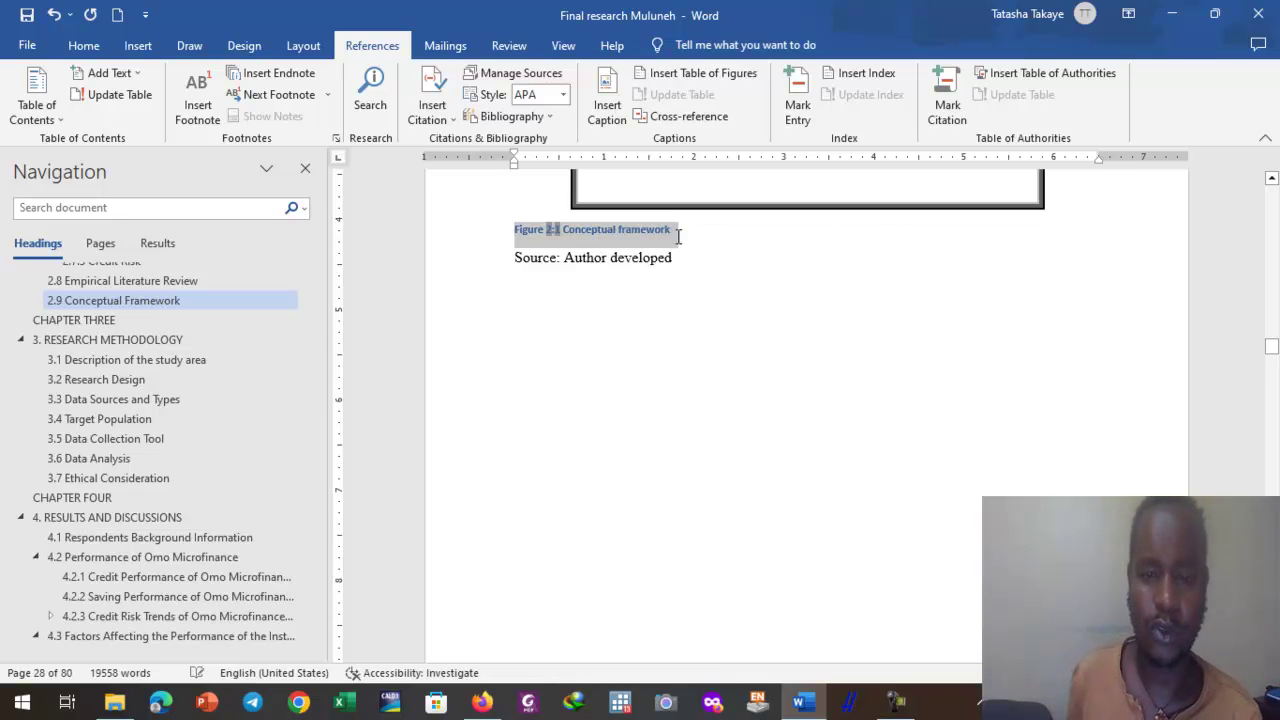
pyautogui.click(85, 46)
pyautogui.click(258, 80)
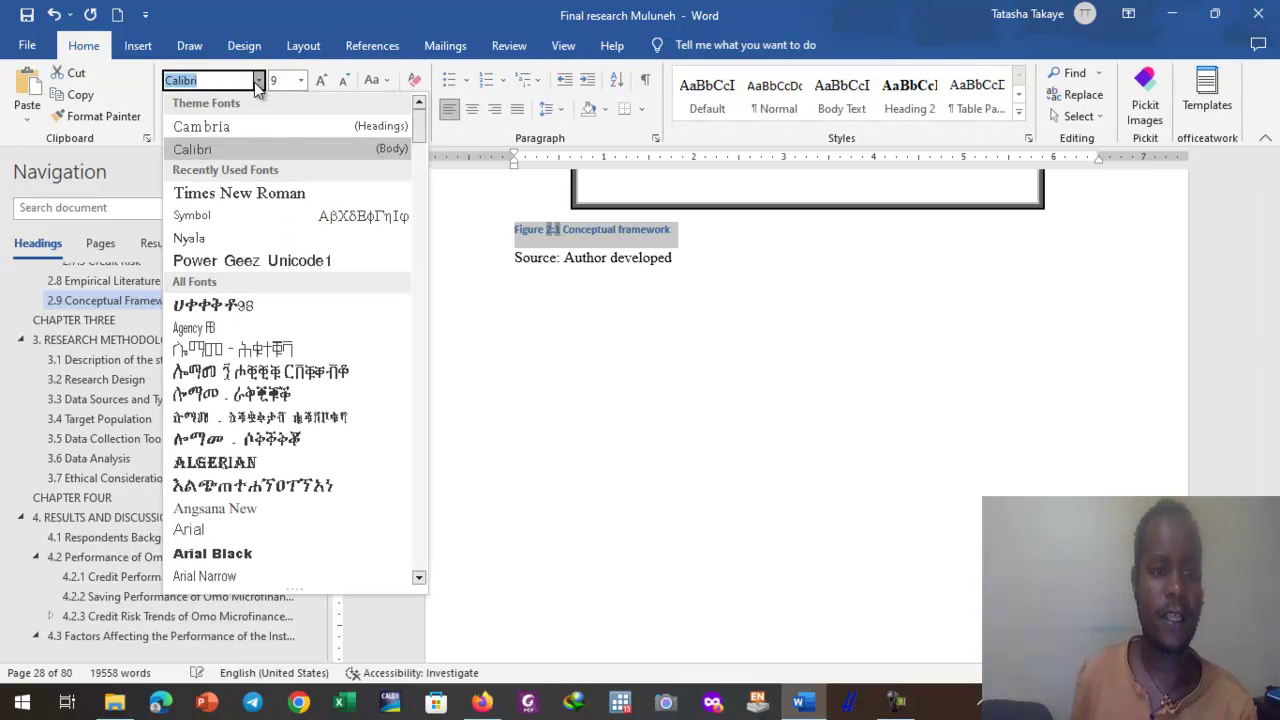
pyautogui.click(262, 195)
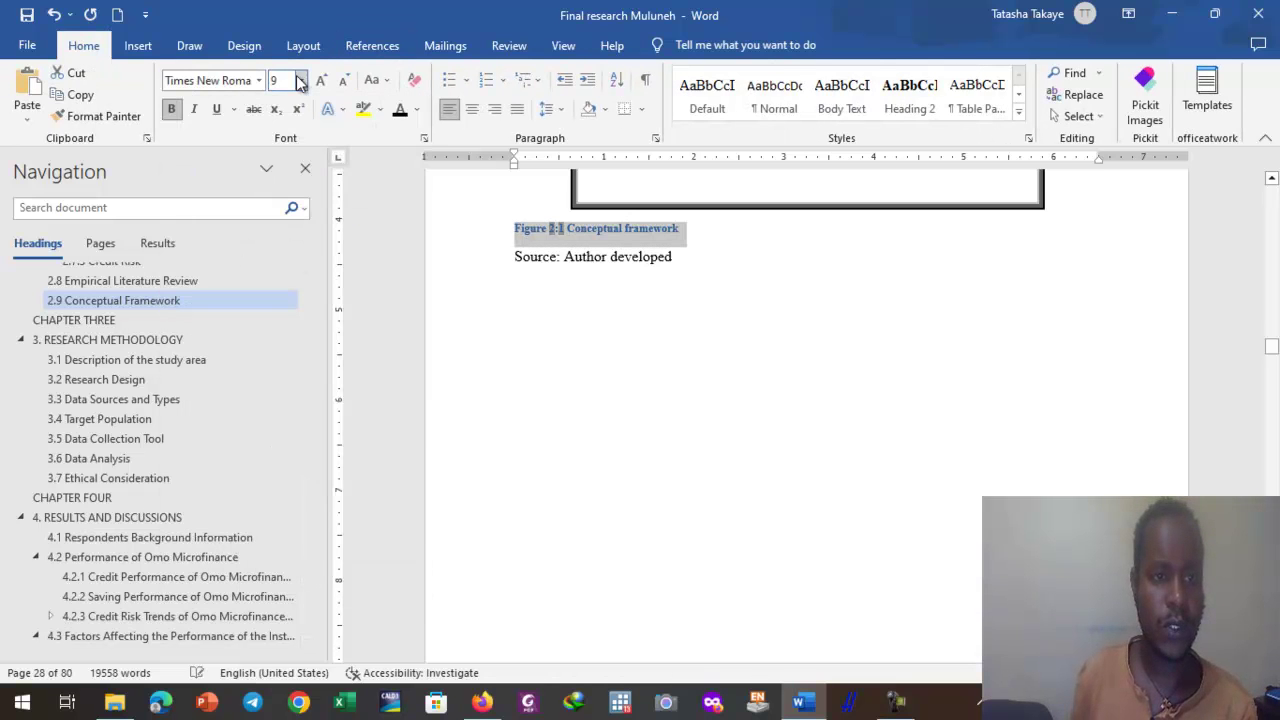
pyautogui.click(301, 81)
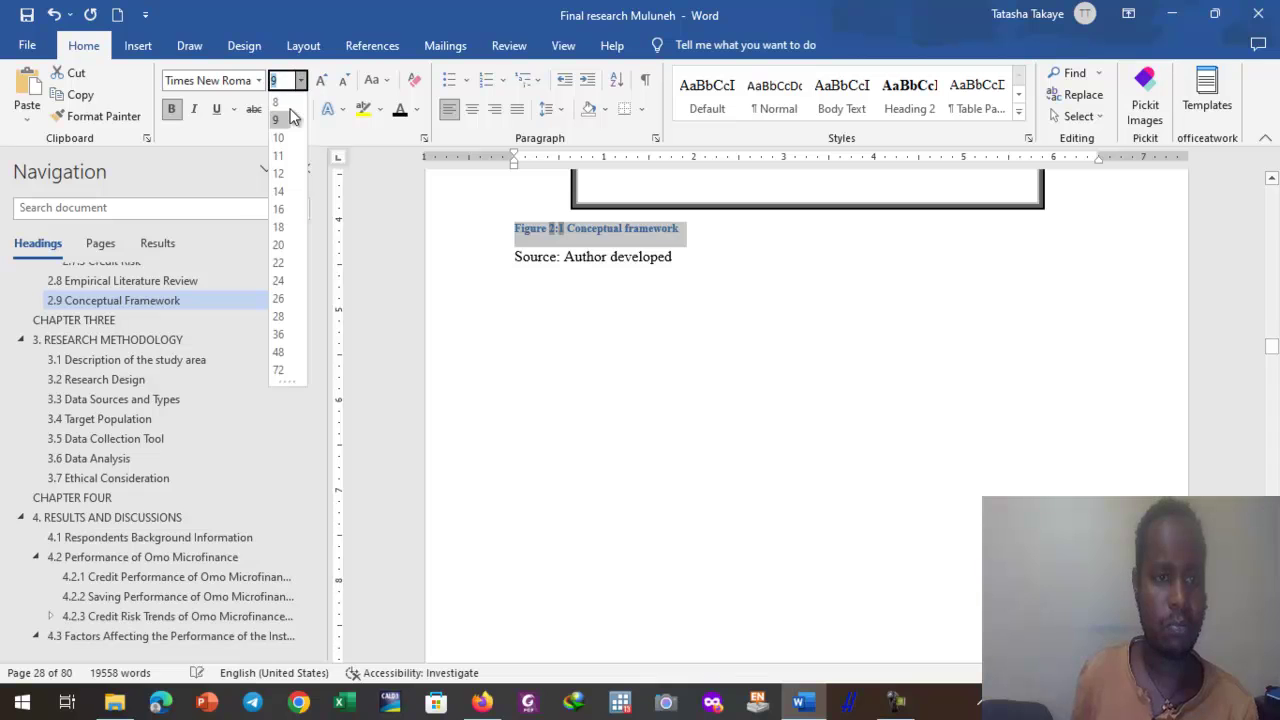
pyautogui.click(278, 173)
pyautogui.click(174, 111)
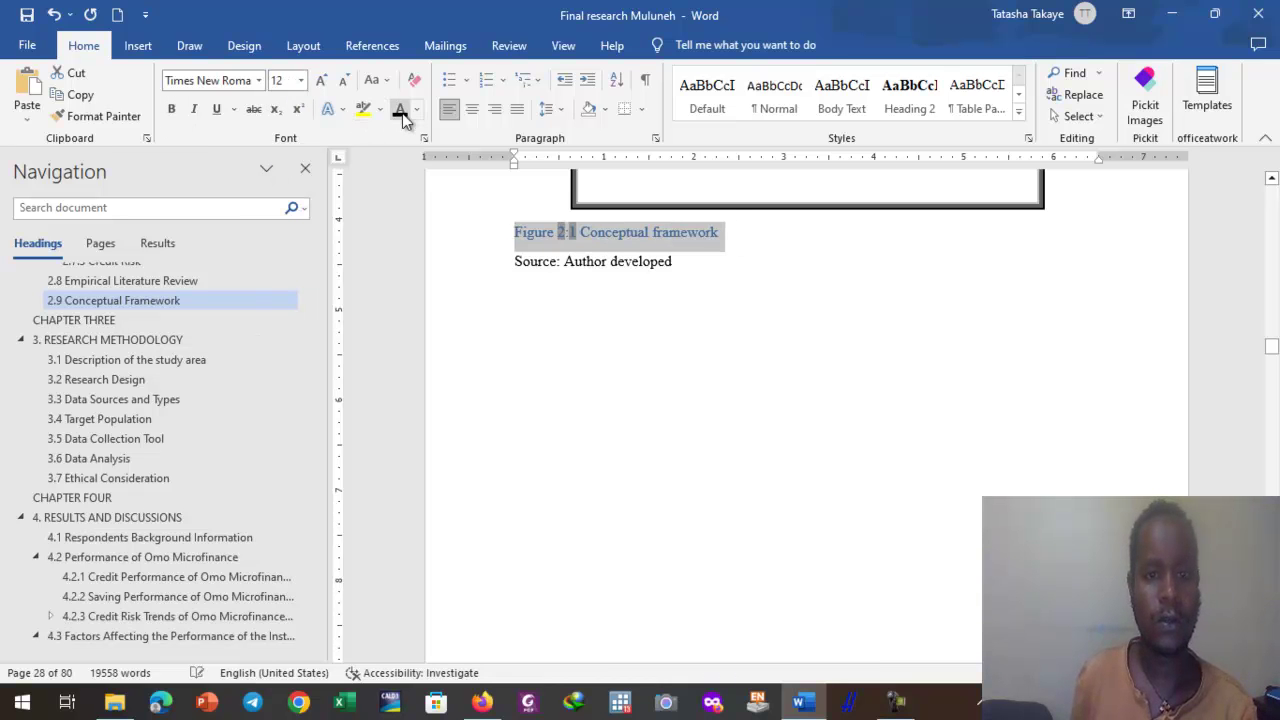
pyautogui.click(639, 283)
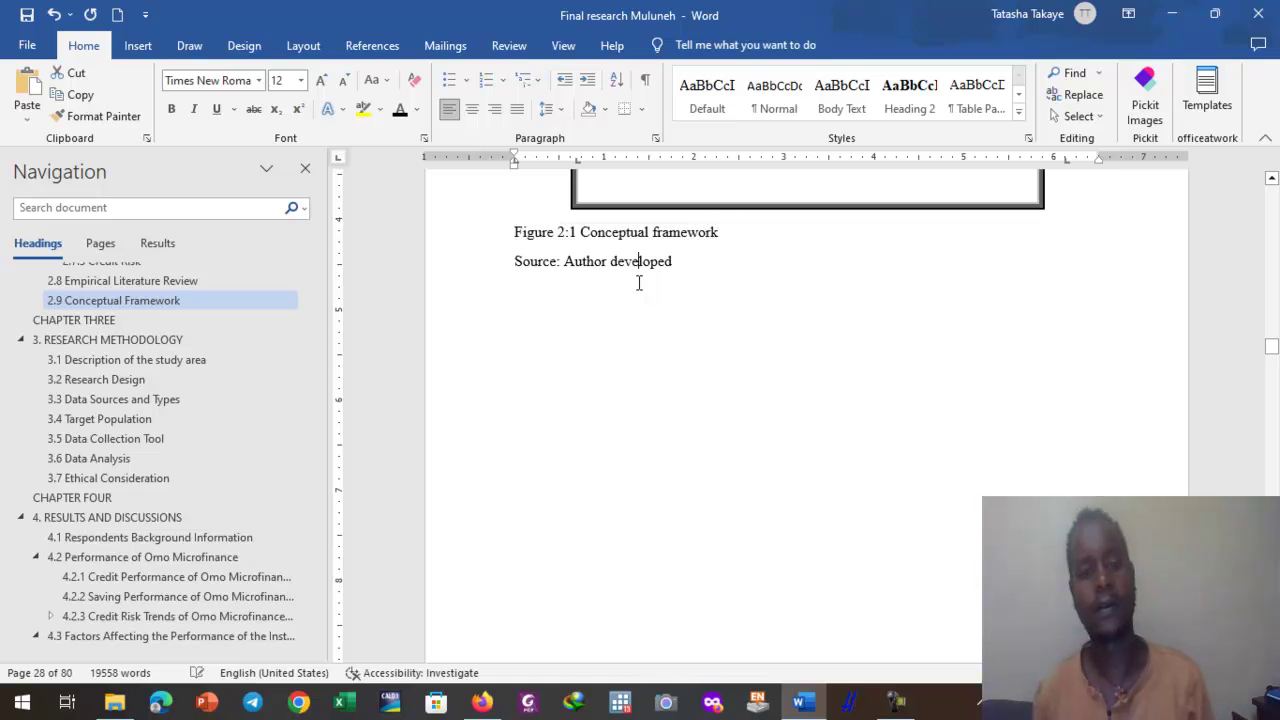
# Step: Cut the title "Map of Wolaita Zone" from the caption below the section 3.1 map and delete the remaining figure label and number
pyautogui.scroll(-10, 645, 457)
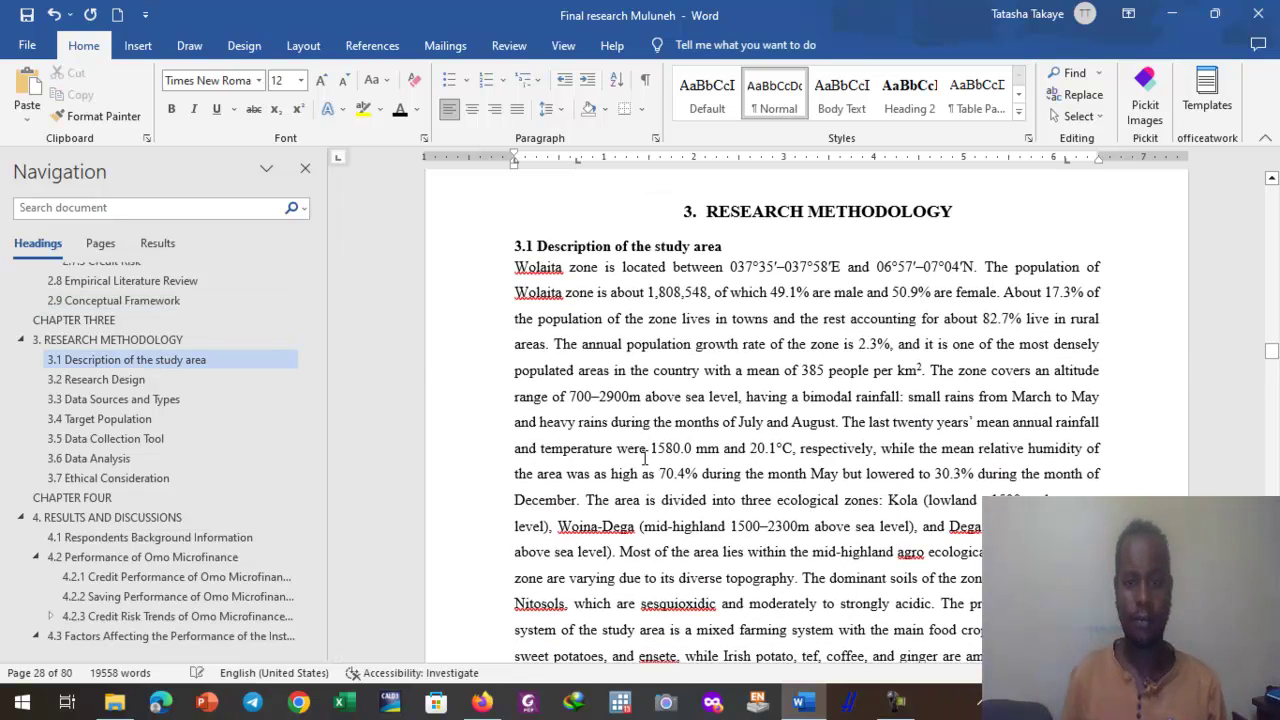
pyautogui.scroll(-5, 645, 457)
pyautogui.scroll(-15, 645, 457)
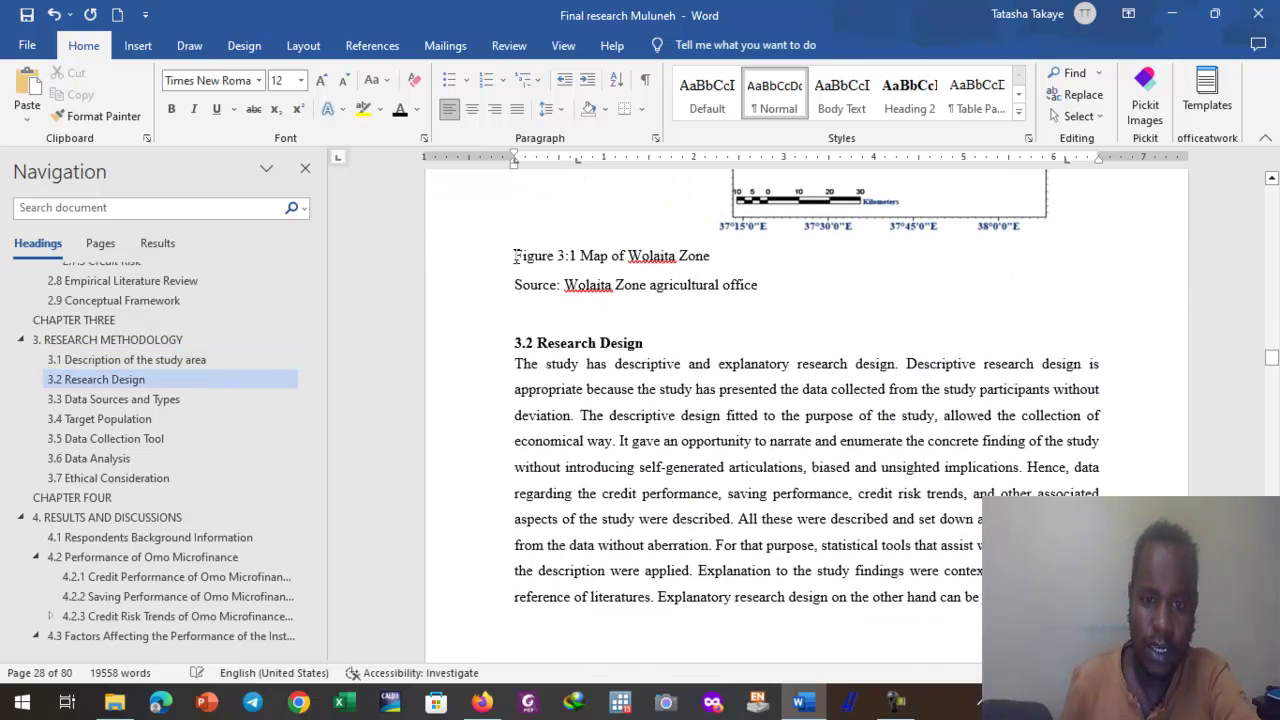
pyautogui.moveTo(514, 256); pyautogui.dragTo(716, 256)
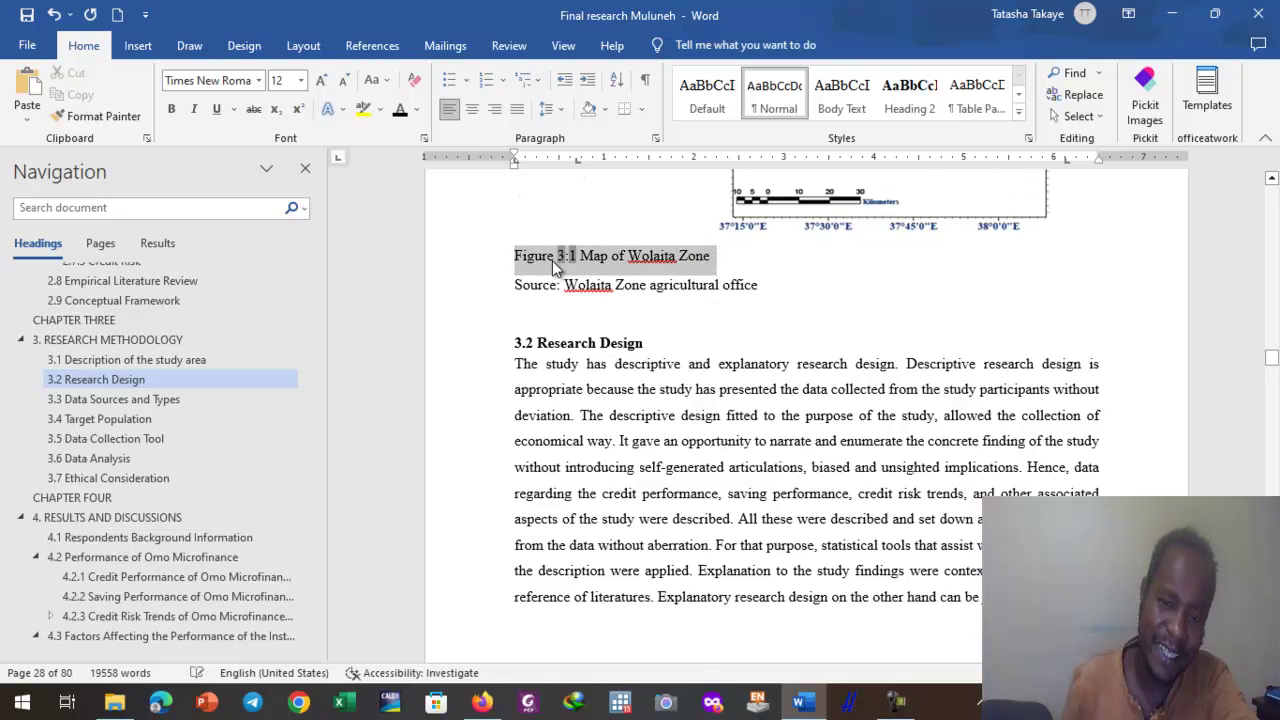
pyautogui.click(577, 256)
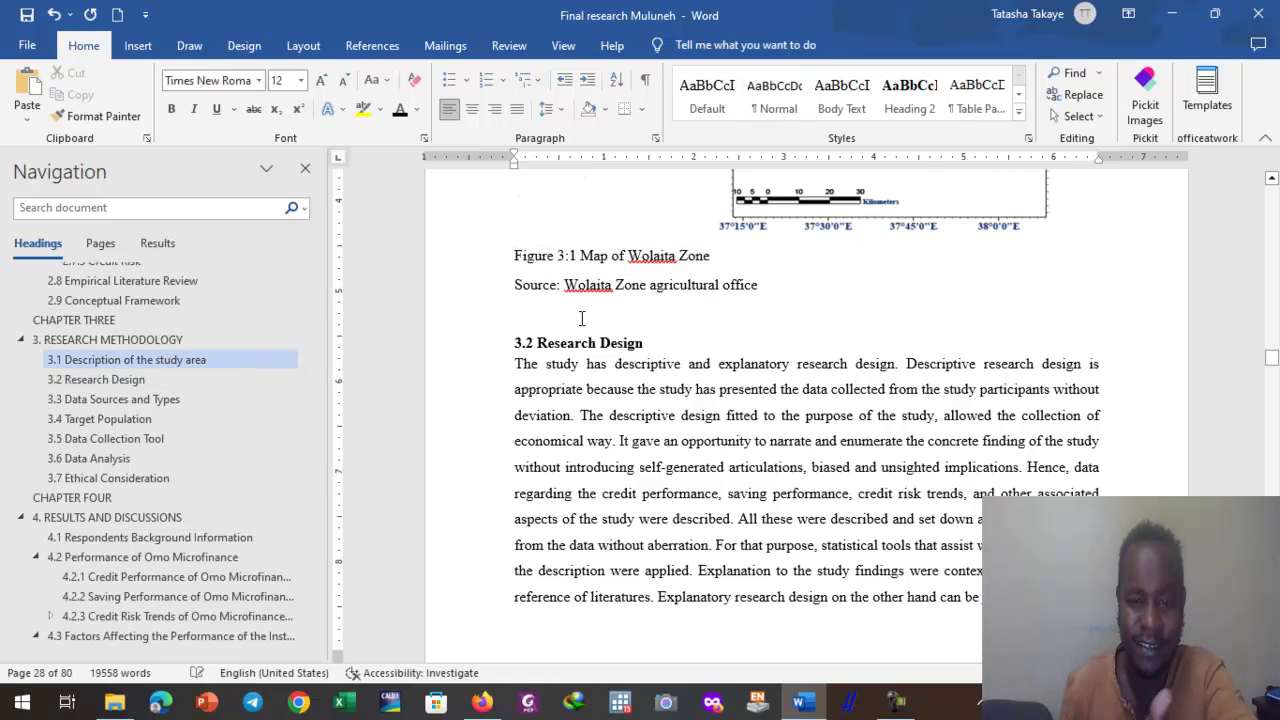
pyautogui.scroll(3, 581, 318)
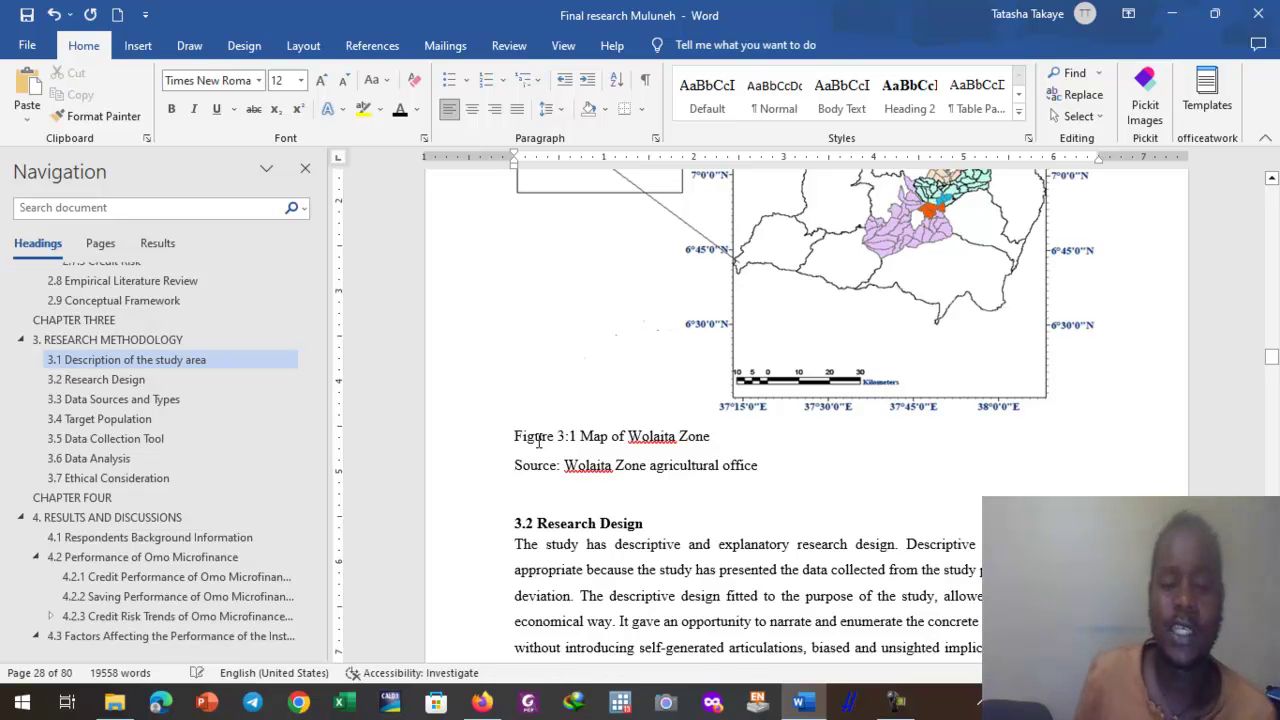
pyautogui.click(584, 436)
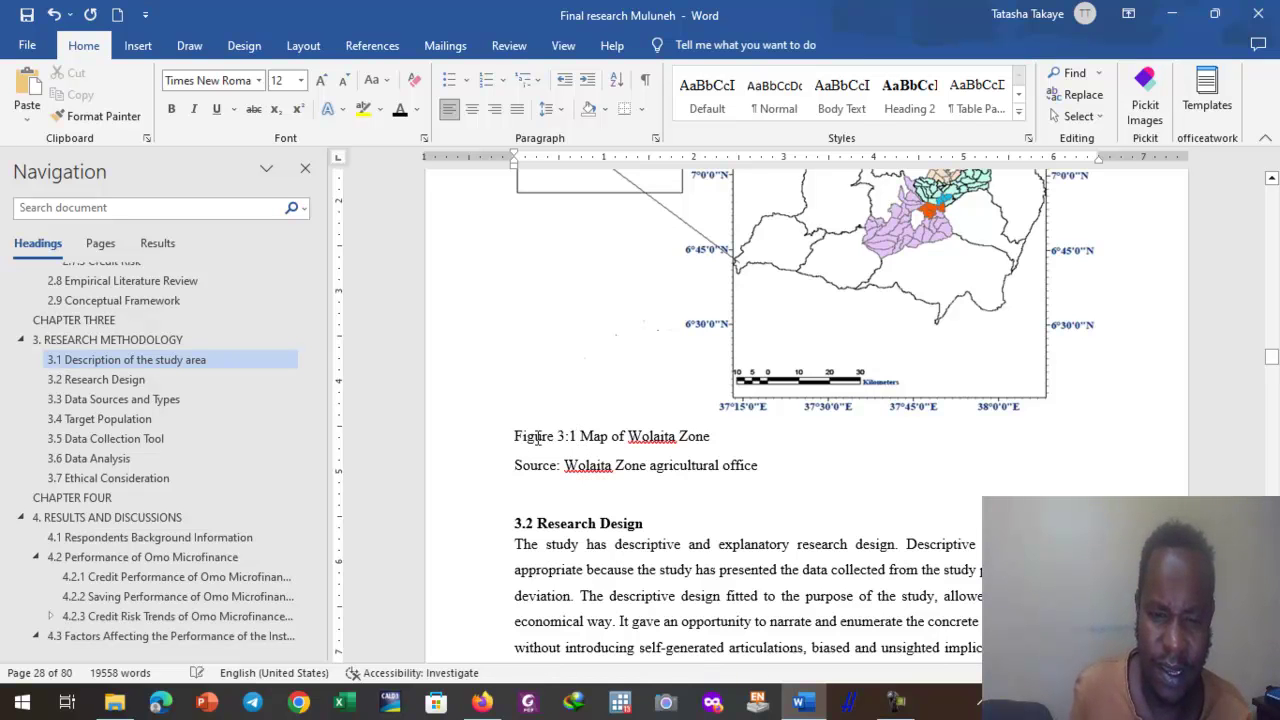
pyautogui.moveTo(517, 436); pyautogui.dragTo(586, 436)
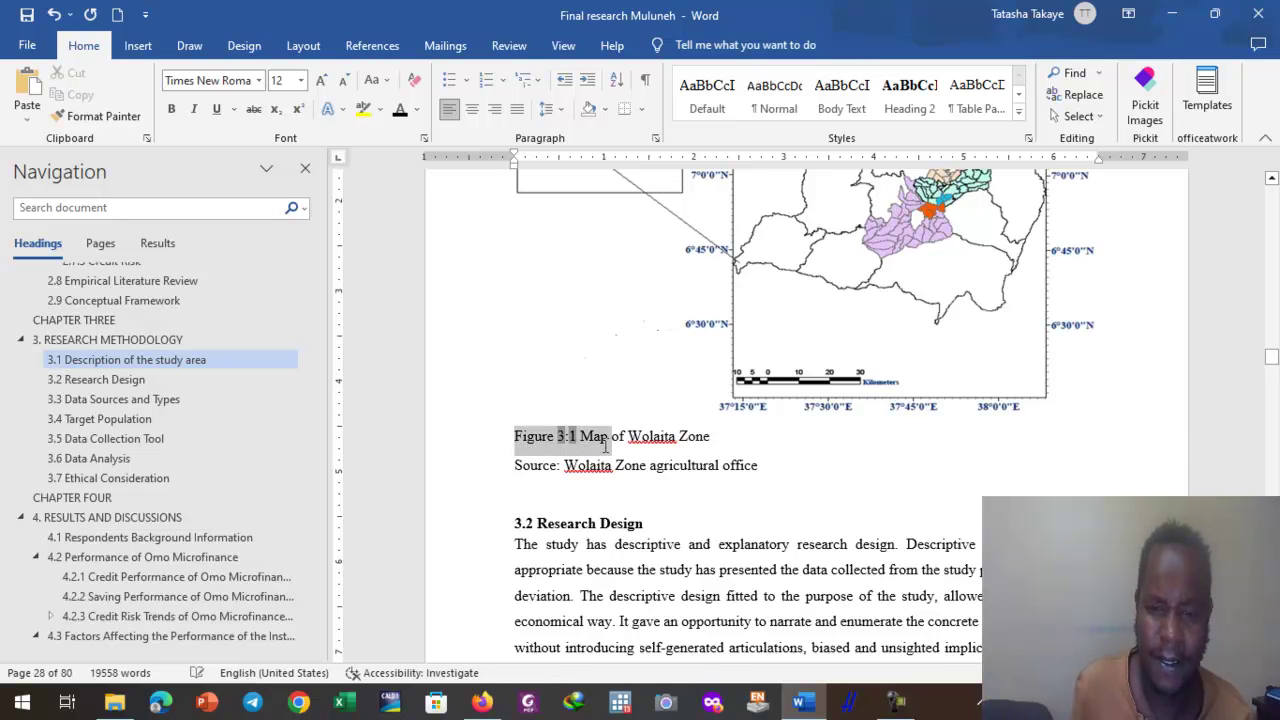
pyautogui.click(590, 436)
pyautogui.moveTo(700, 445); pyautogui.dragTo(712, 440)
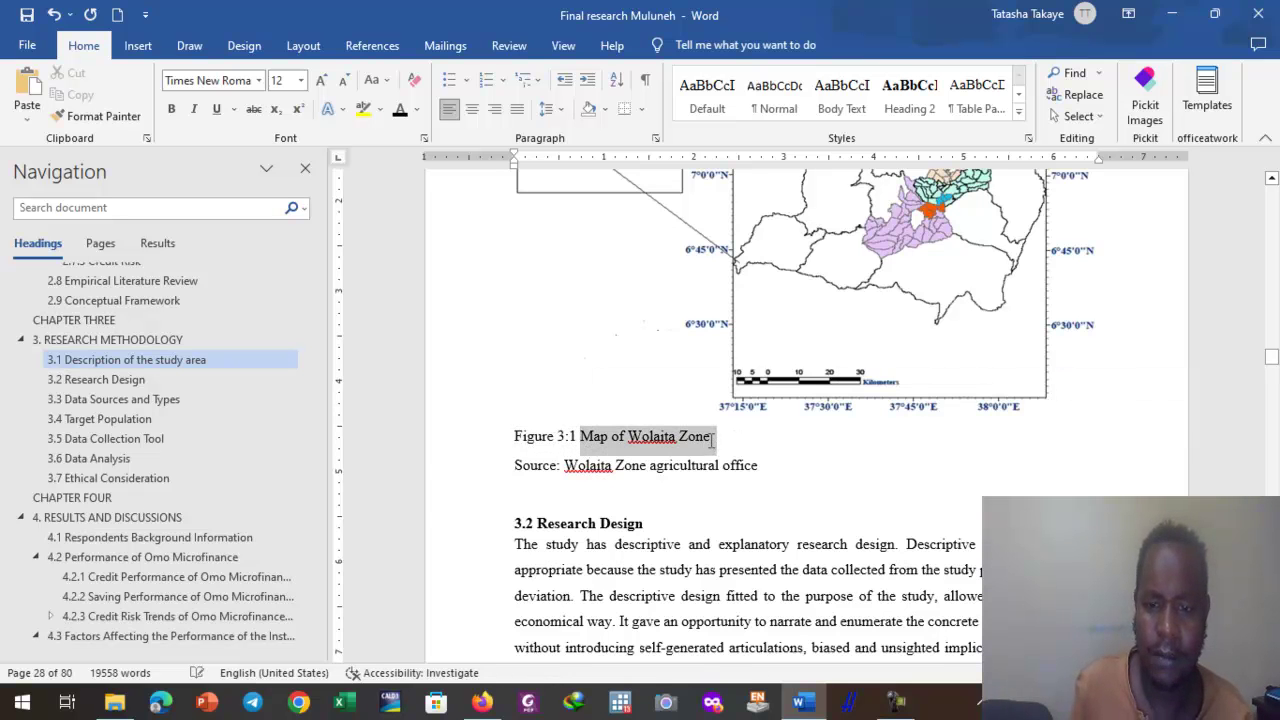
pyautogui.rightClick(690, 442)
pyautogui.click(725, 148)
pyautogui.press('BackSpace')
pyautogui.press('BackSpace')
pyautogui.press('BackSpace')
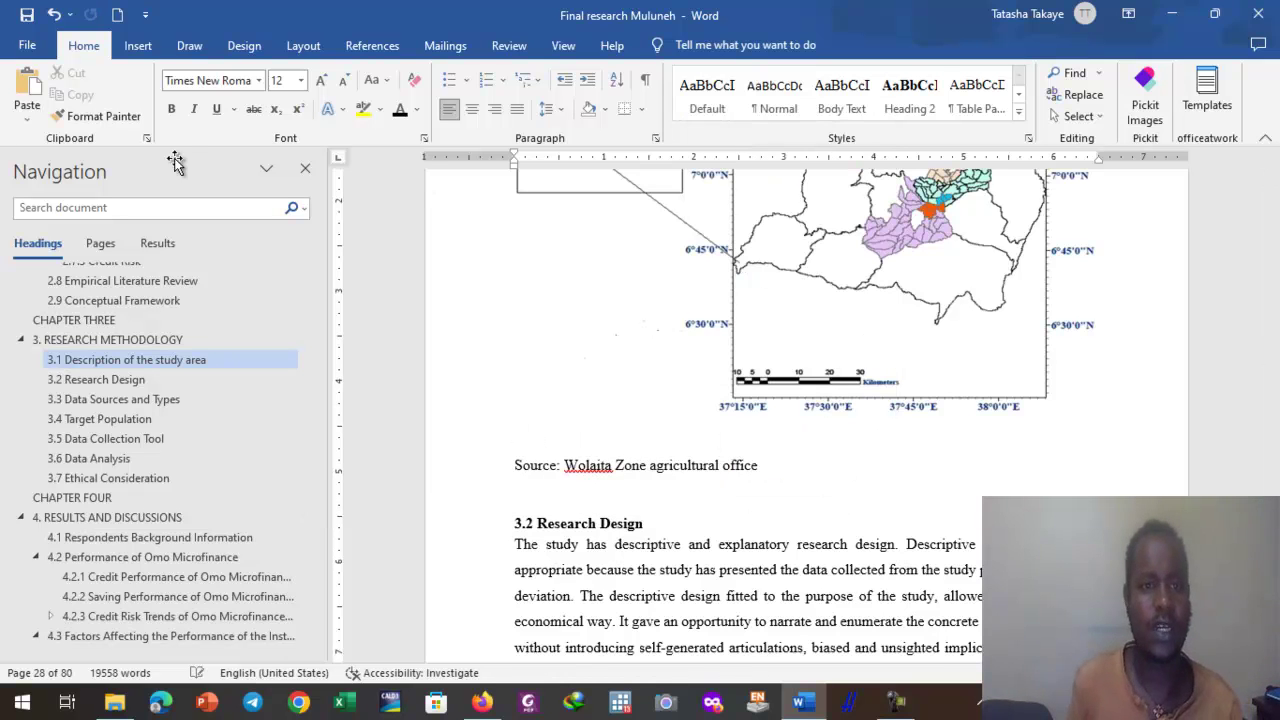
# Step: Insert an automatically numbered Figure caption below the map, using the cut text "Map of Wolaita Zone" as its title
pyautogui.click(368, 46)
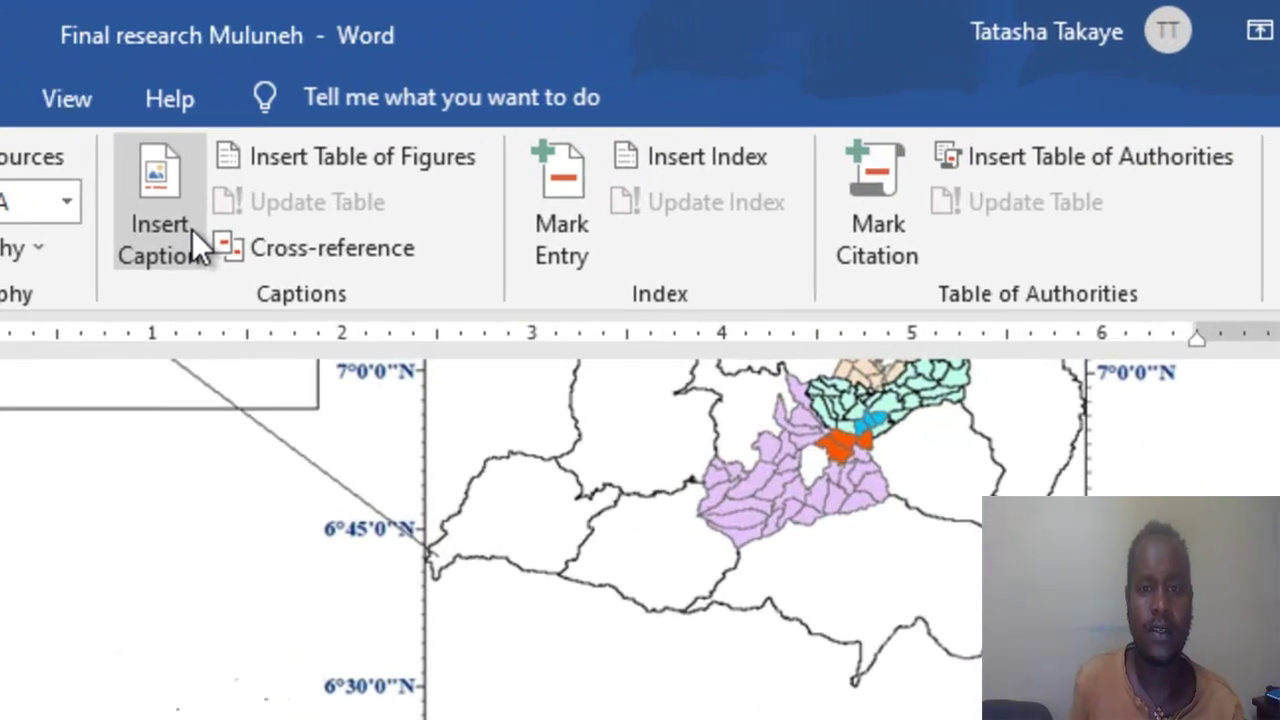
pyautogui.click(186, 231)
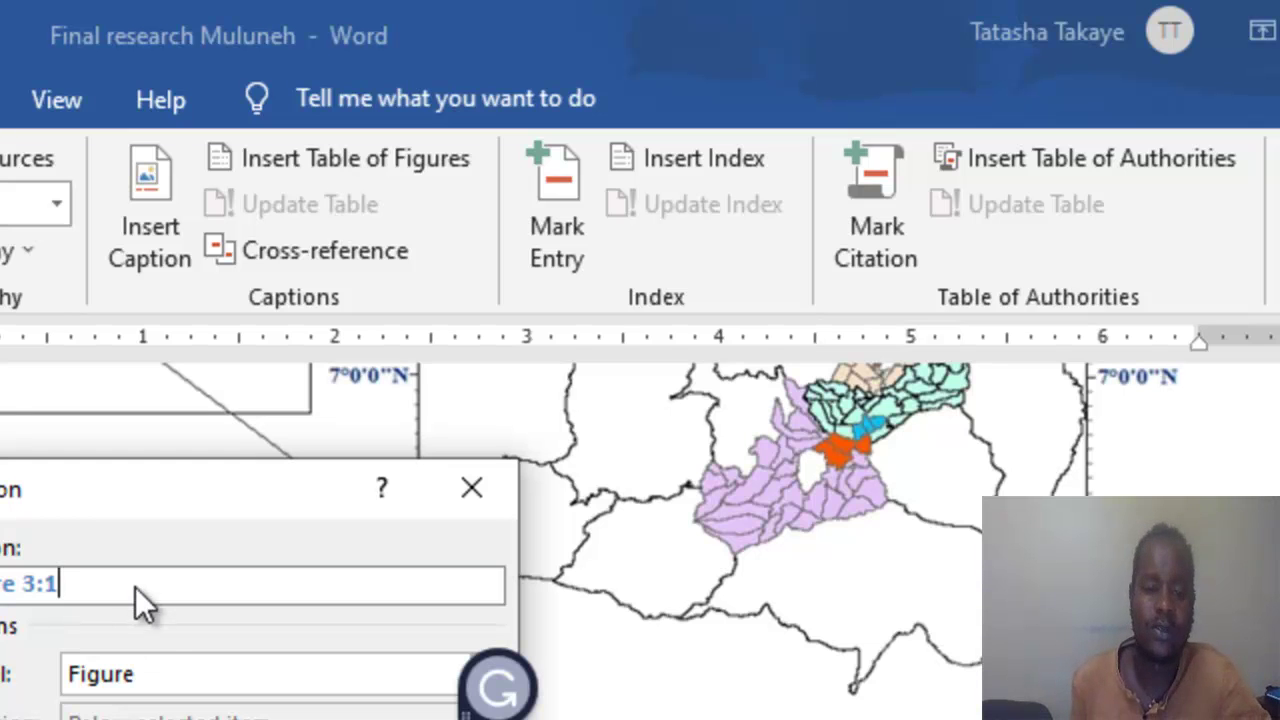
pyautogui.hotkey('ctrl', 'v')
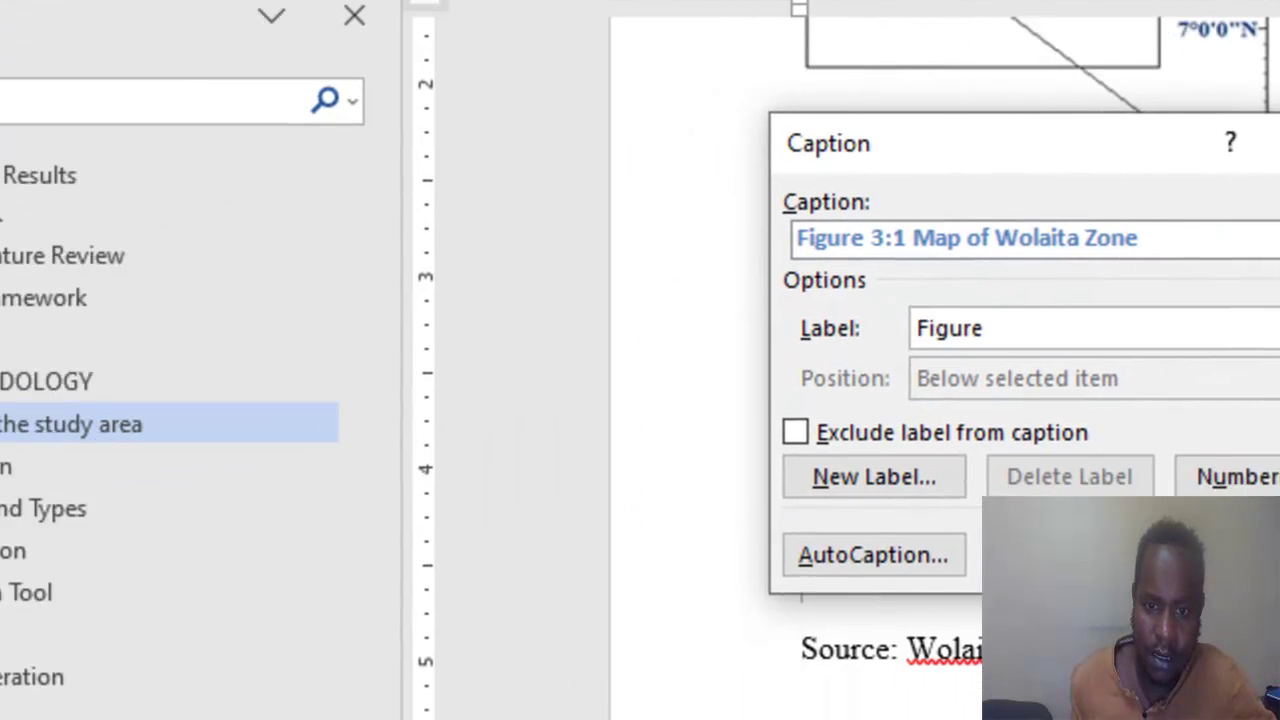
pyautogui.press('Return')
# Step: Format the Wolaita Zone map's figure caption as Times New Roman, size 12, not bold, black
pyautogui.moveTo(819, 580)
pyautogui.mouseDown()
pyautogui.moveTo(937, 563)
pyautogui.moveTo(1010, 575)
pyautogui.mouseUp()
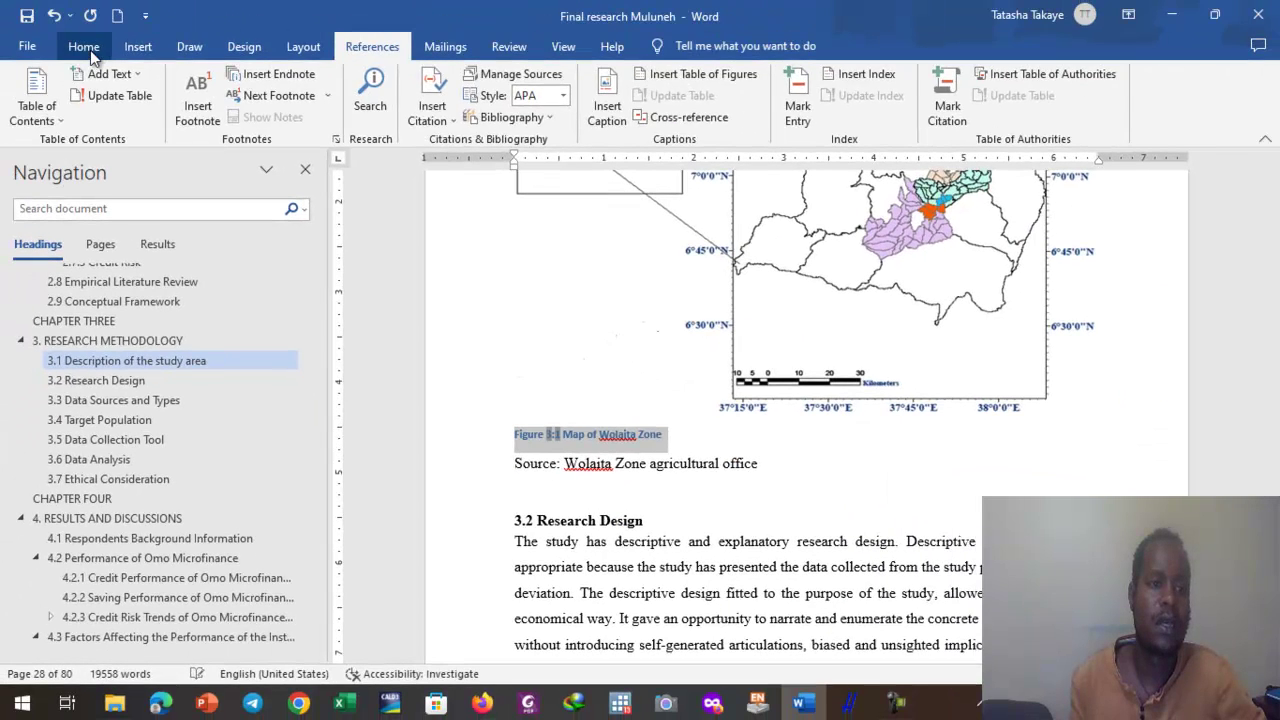
pyautogui.click(84, 47)
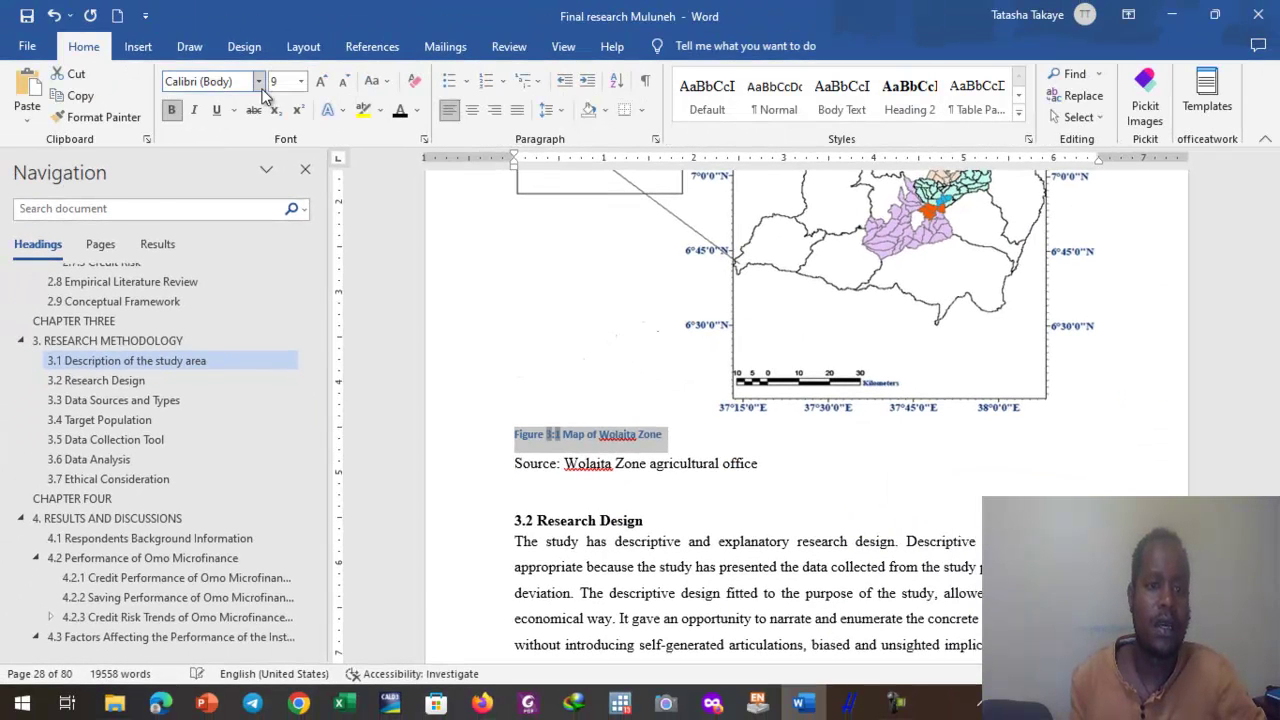
pyautogui.click(259, 81)
pyautogui.click(251, 196)
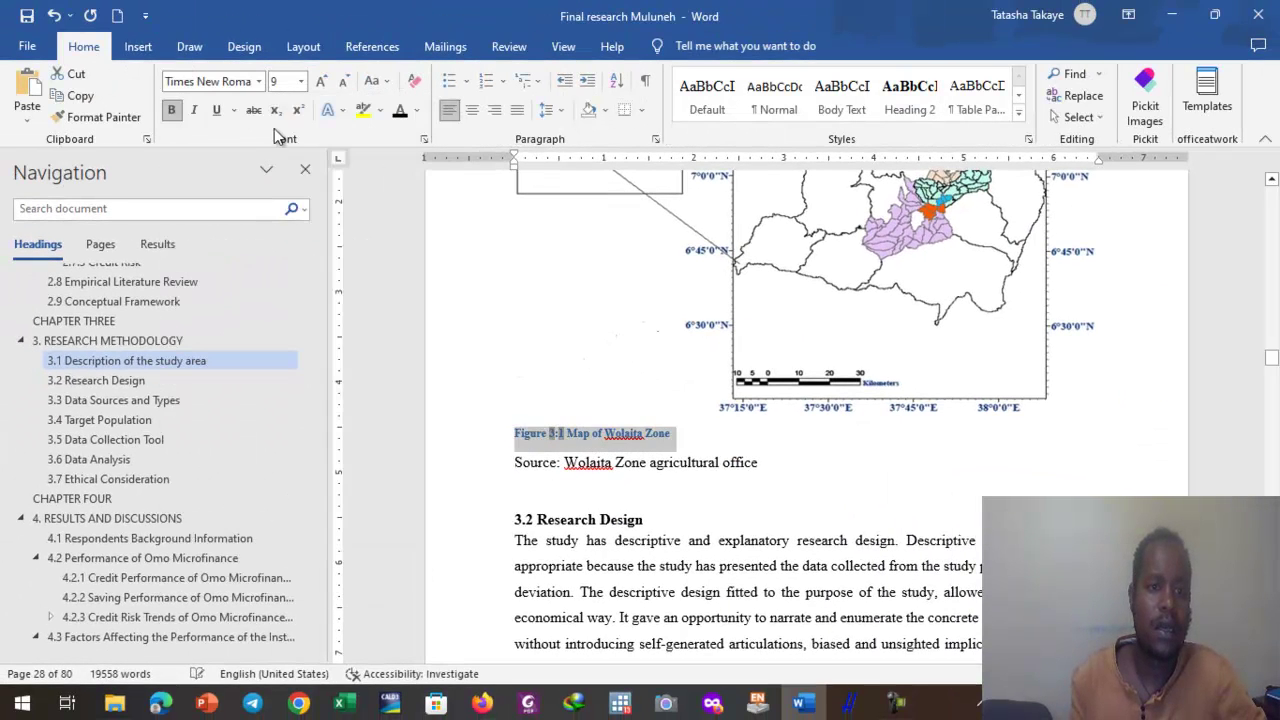
pyautogui.click(300, 82)
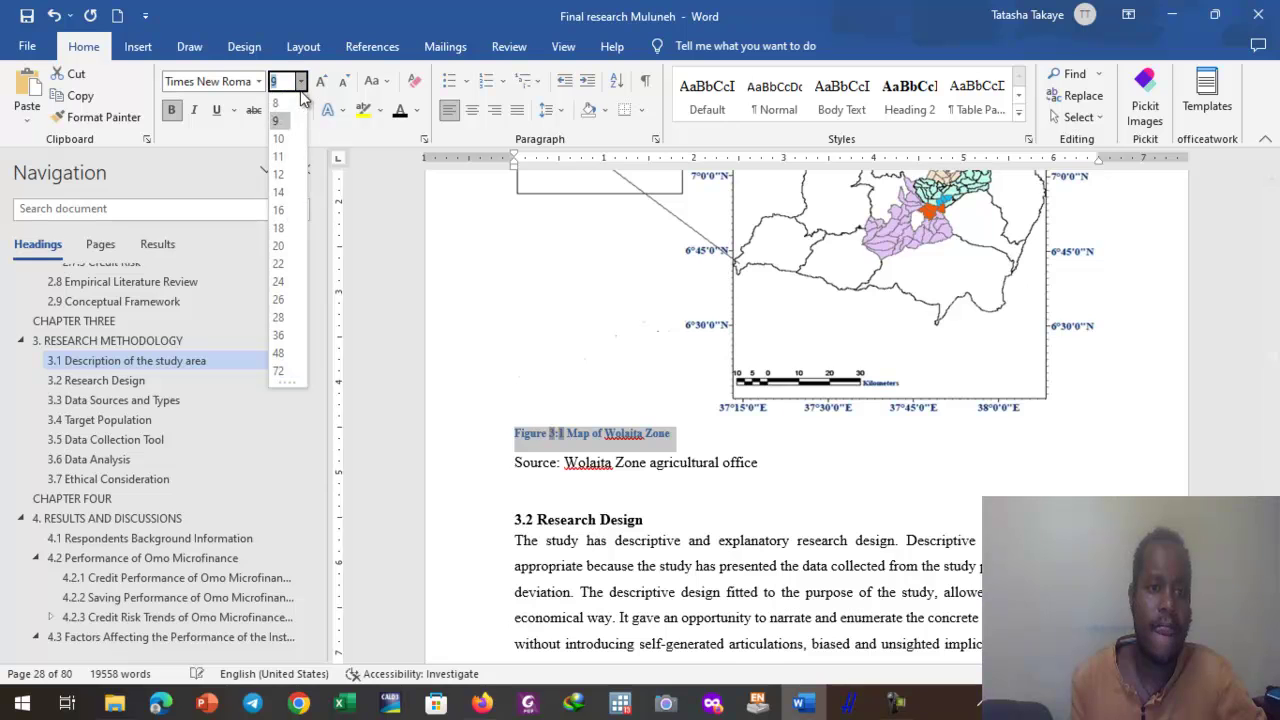
pyautogui.click(281, 177)
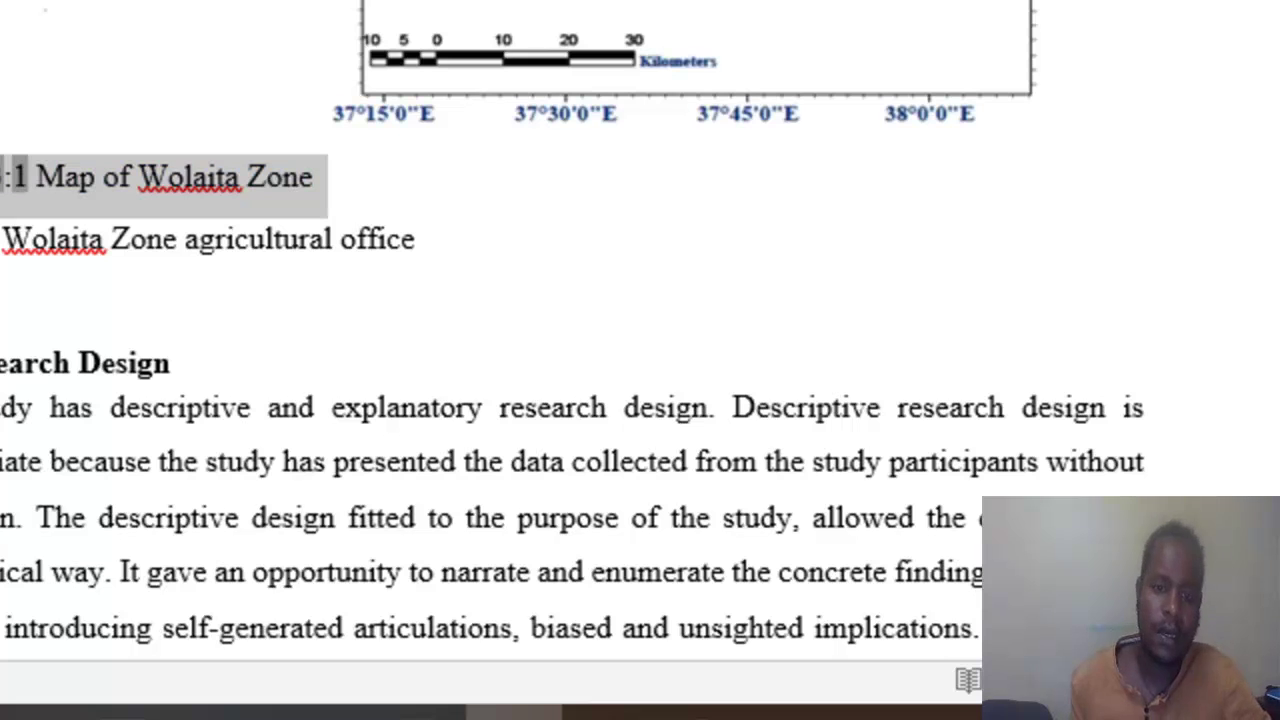
pyautogui.click(131, 236)
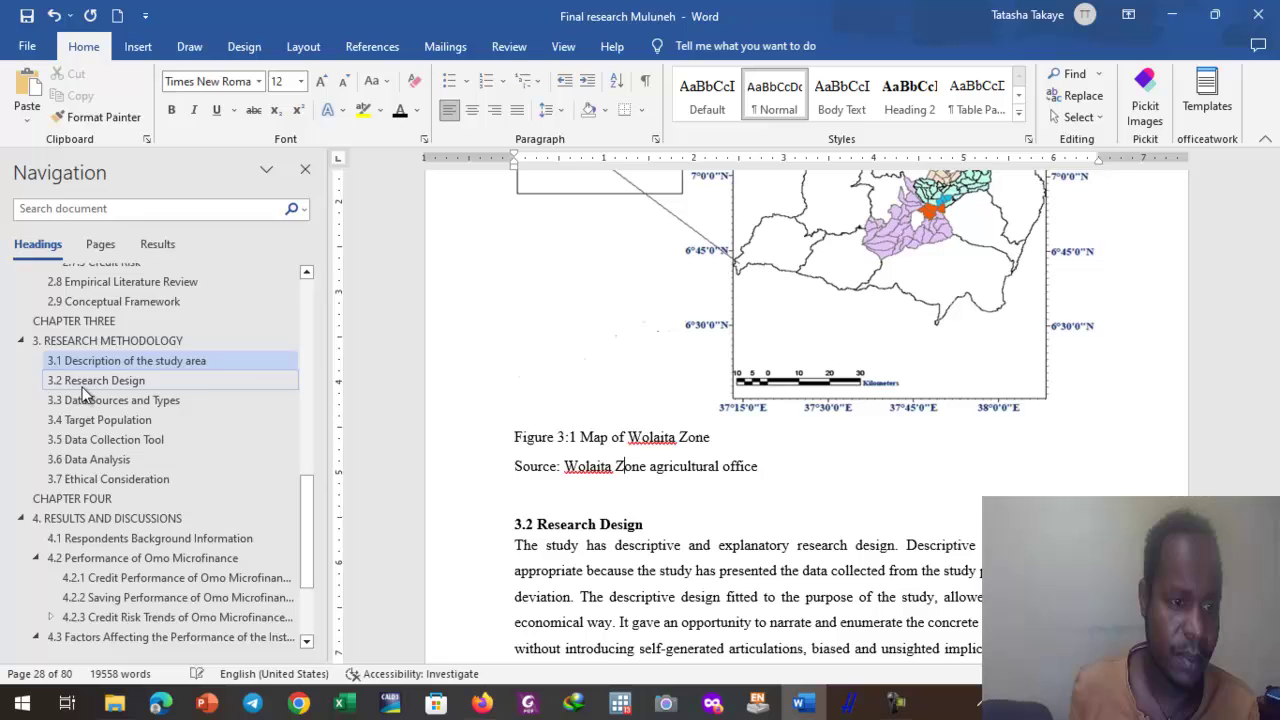
# Step: Insert an automatic table of figures with the Table caption label on the blank line below the LIST OF TABLES heading
pyautogui.scroll(10, 83, 393)
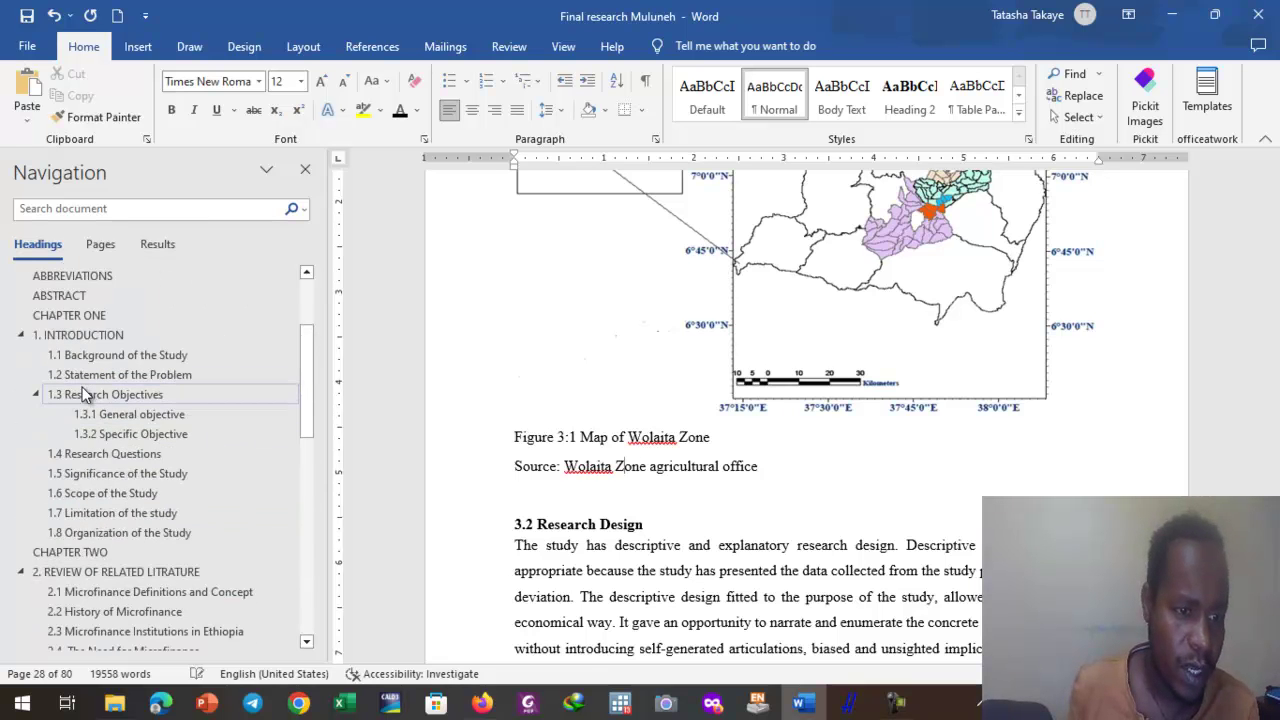
pyautogui.scroll(3, 75, 390)
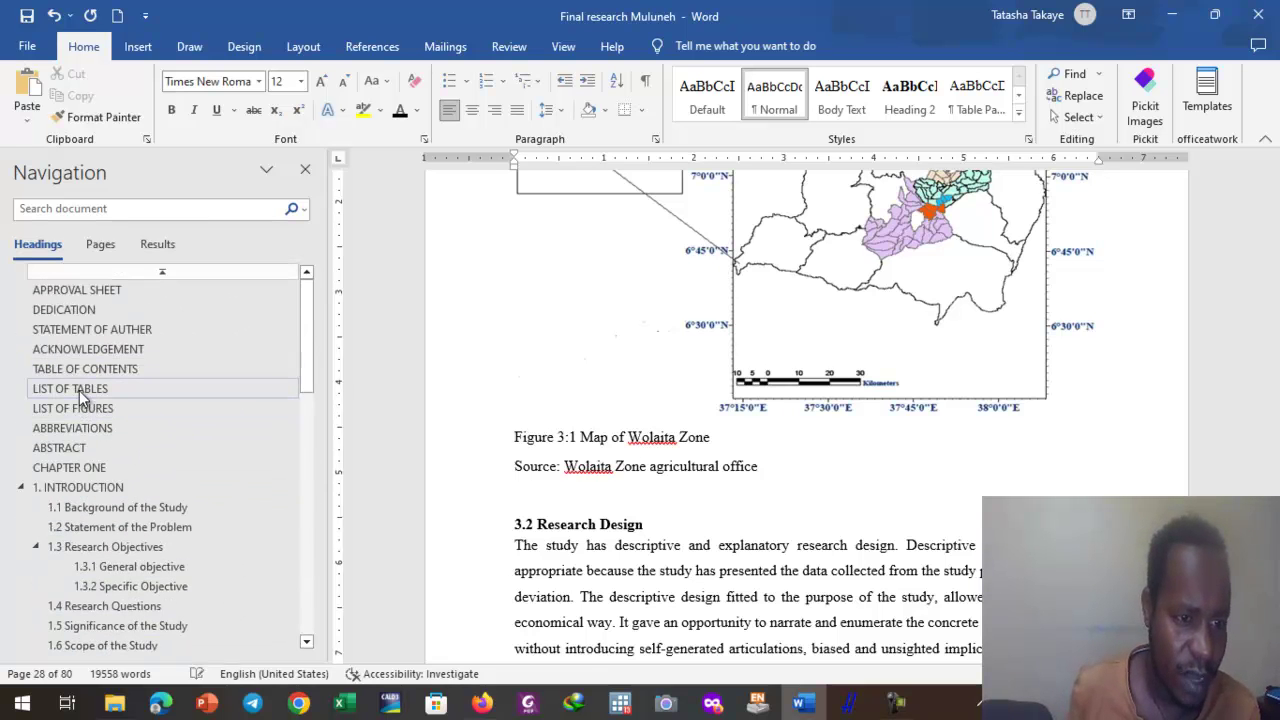
pyautogui.click(79, 390)
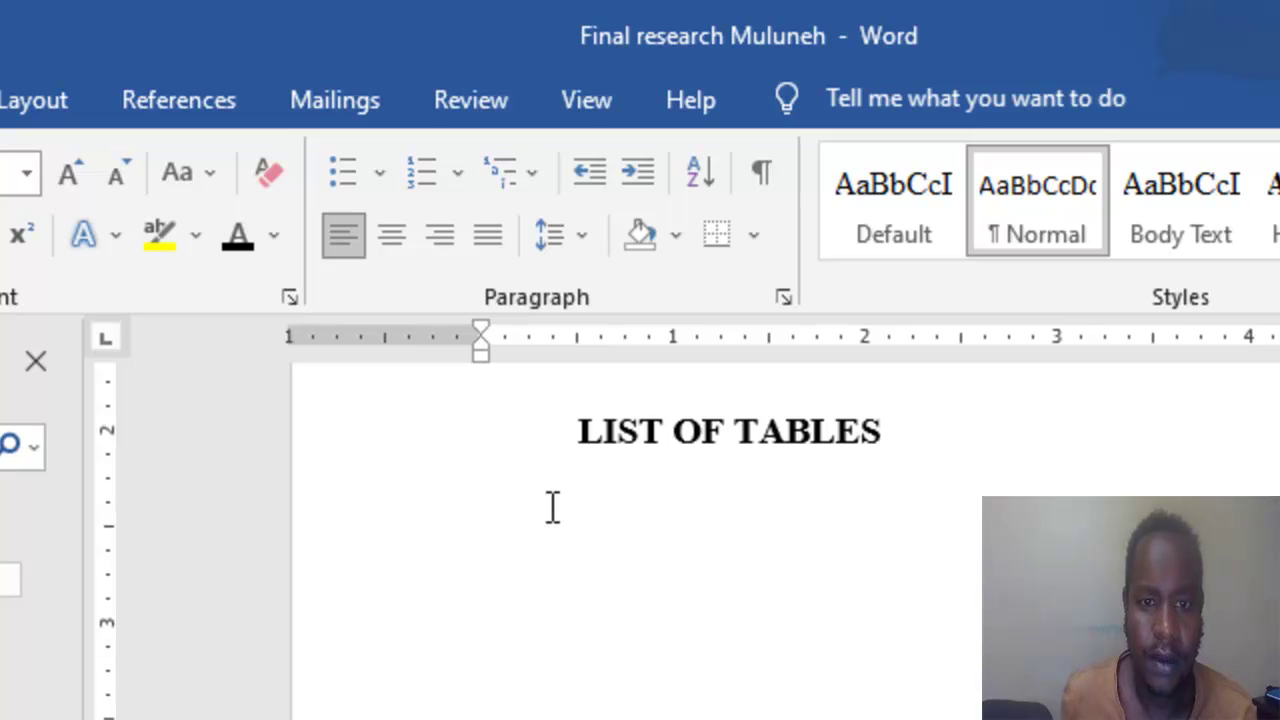
pyautogui.click(512, 522)
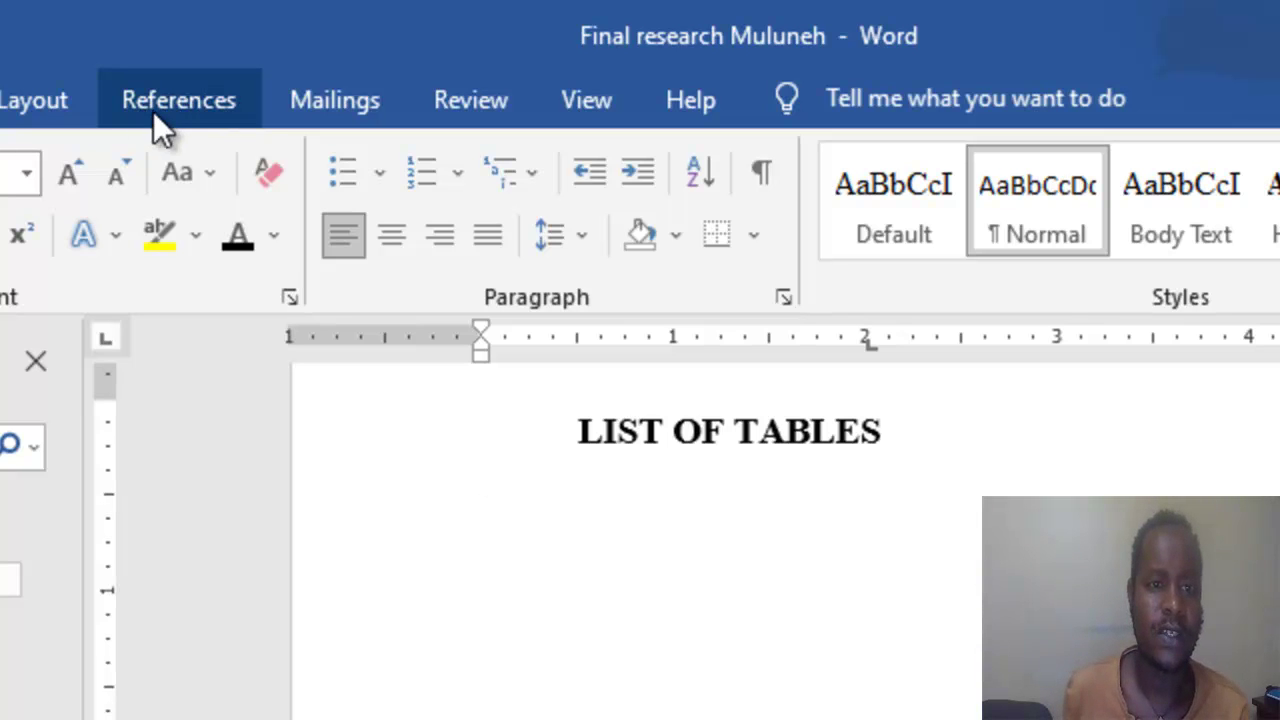
pyautogui.click(129, 97)
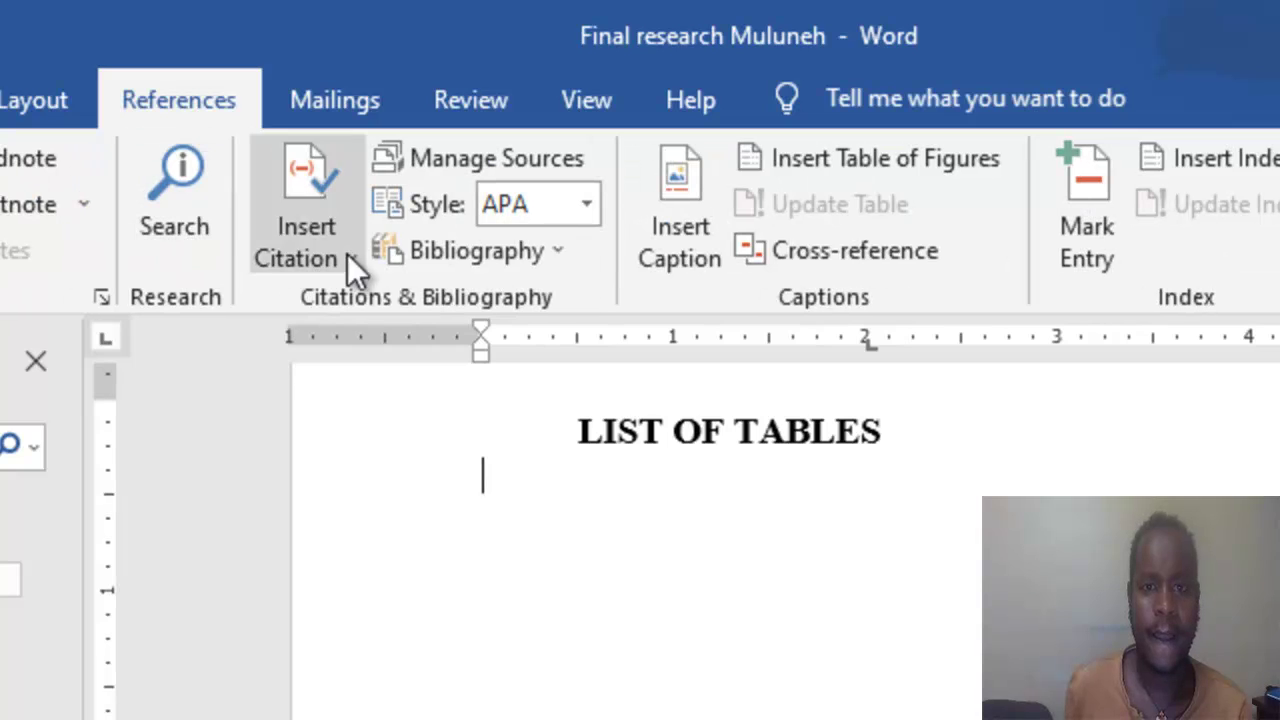
pyautogui.click(923, 162)
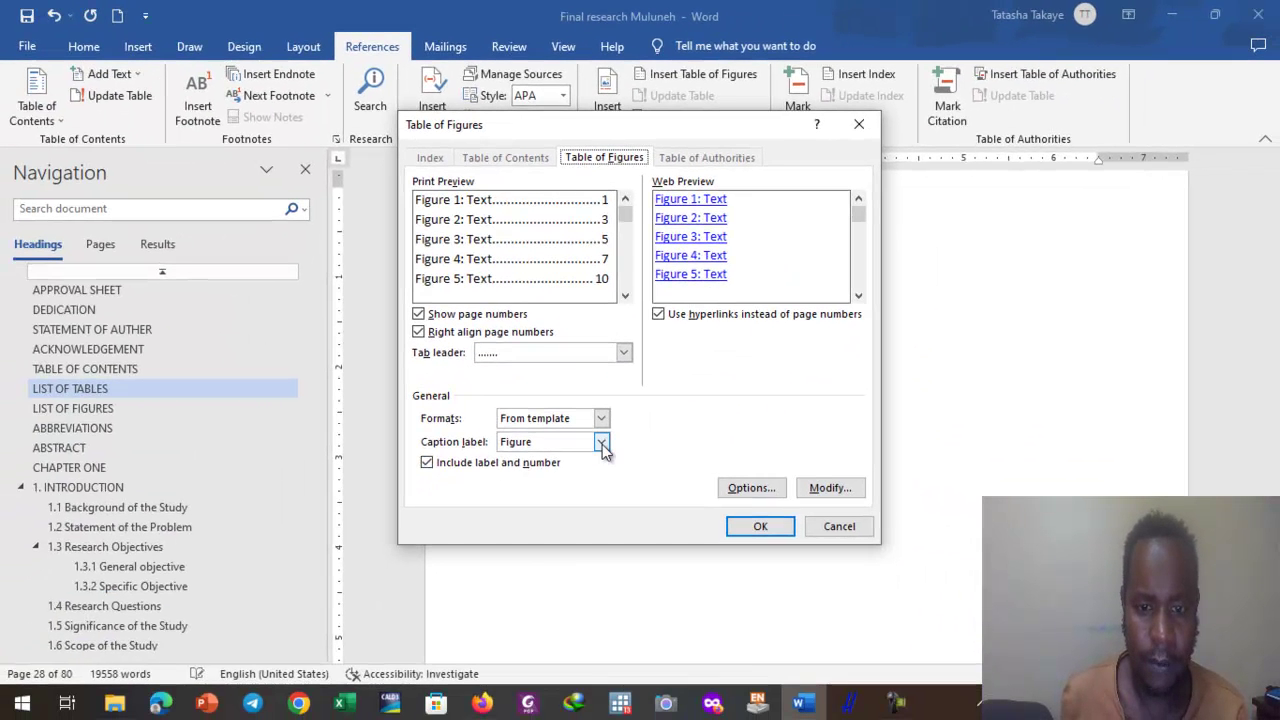
pyautogui.click(602, 444)
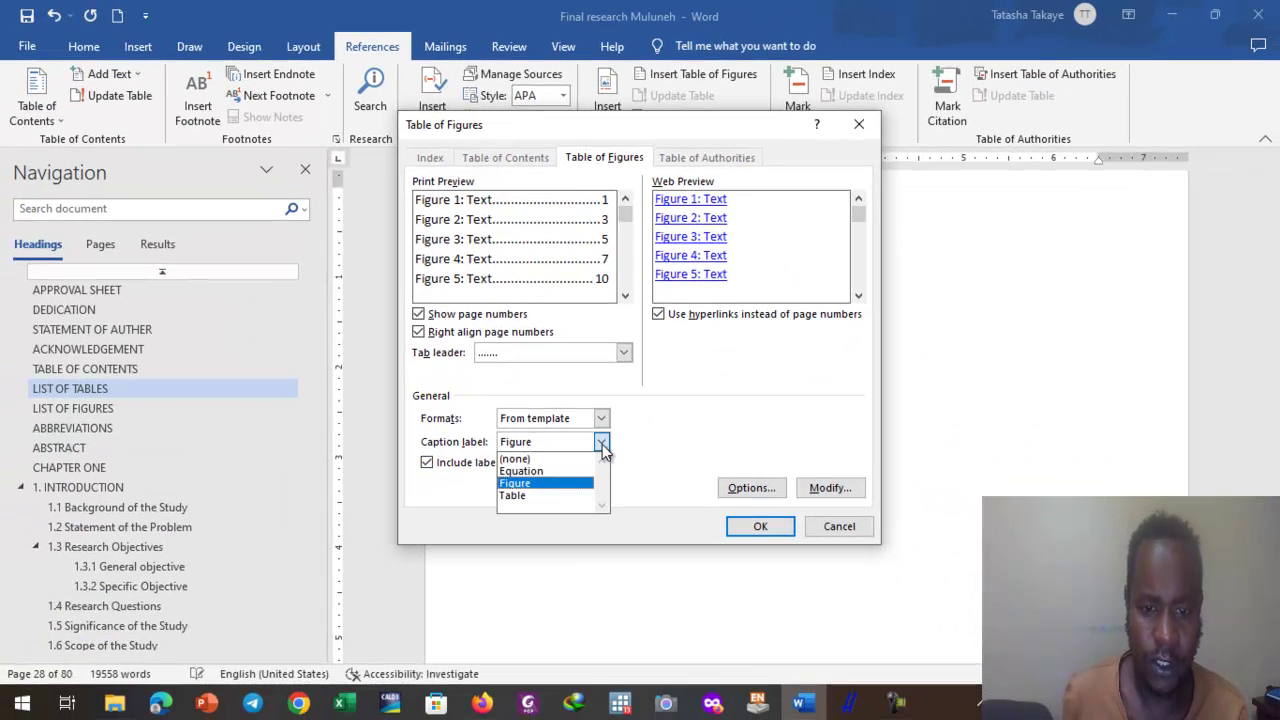
pyautogui.click(530, 497)
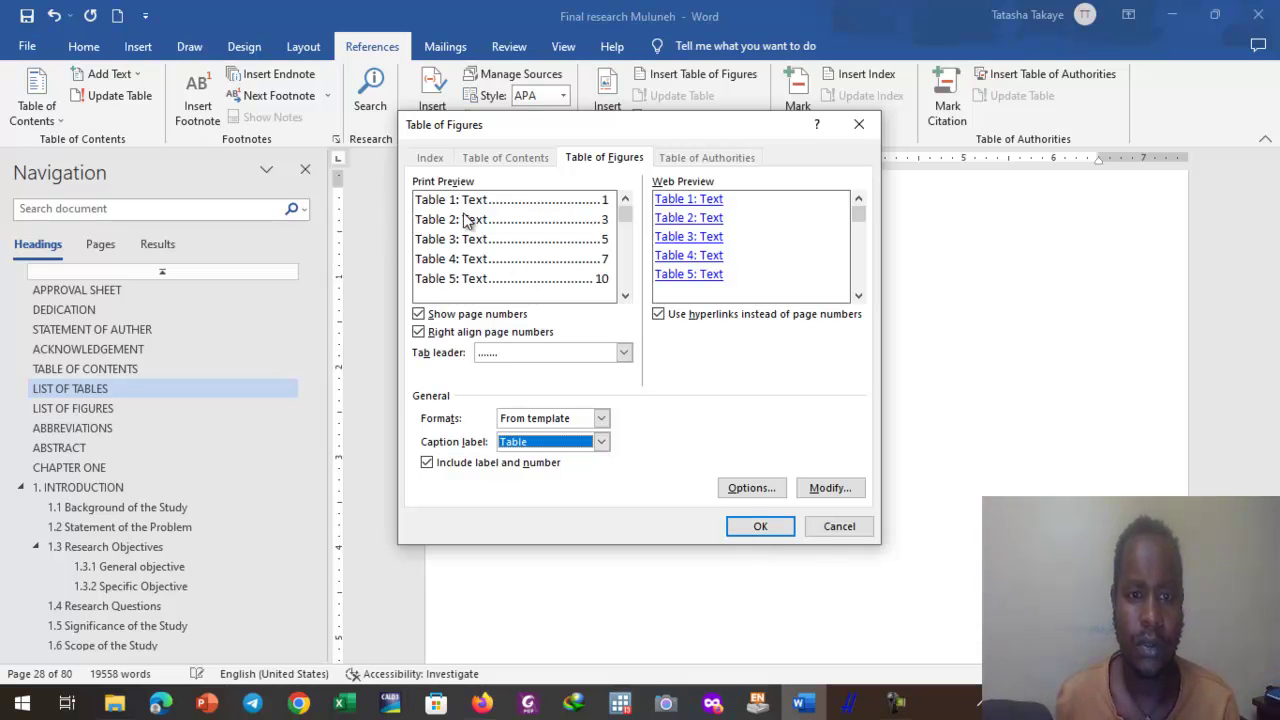
pyautogui.click(757, 530)
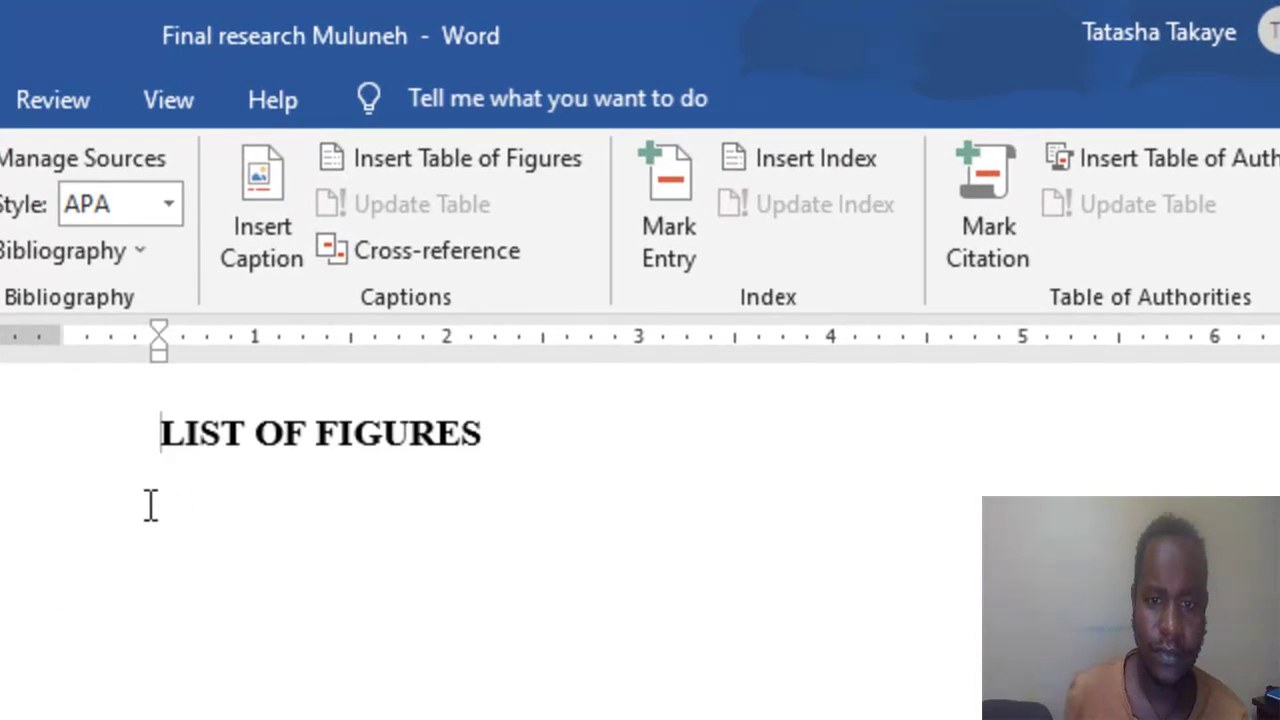
# Step: Insert an automatic table of figures with the Figure caption label on the blank line below the LIST OF FIGURES heading
pyautogui.click(150, 505)
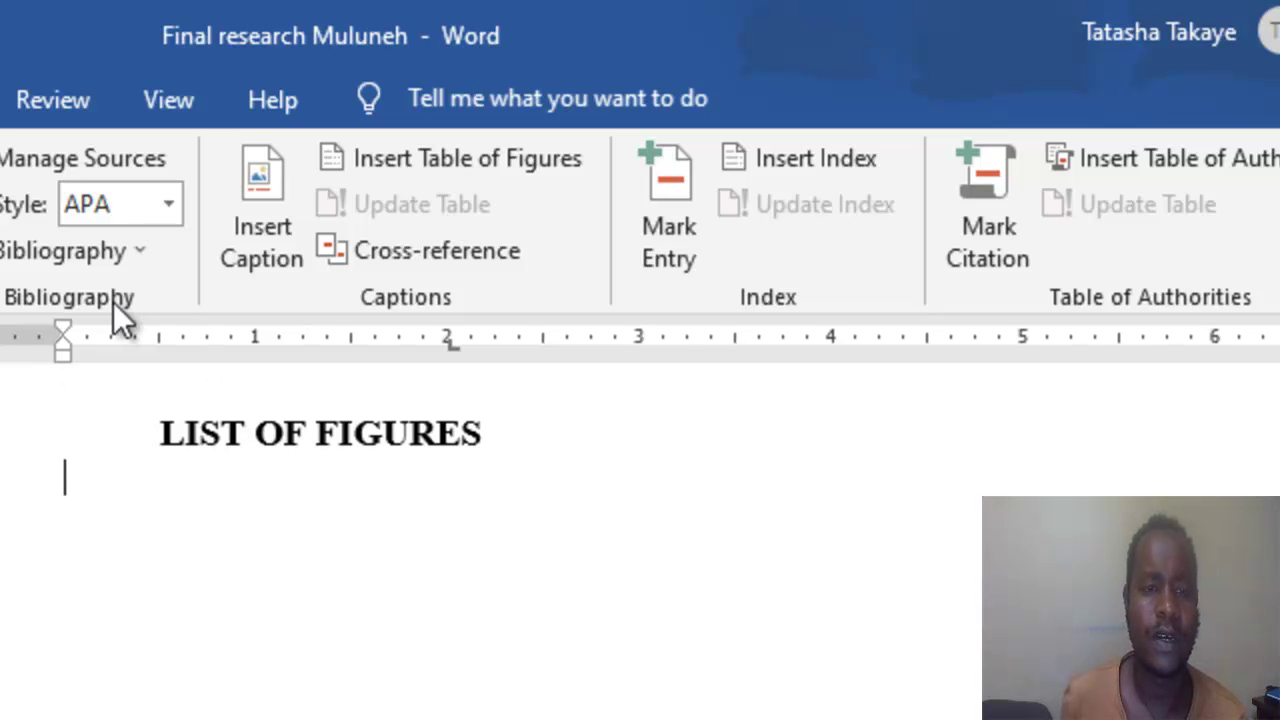
pyautogui.click(461, 155)
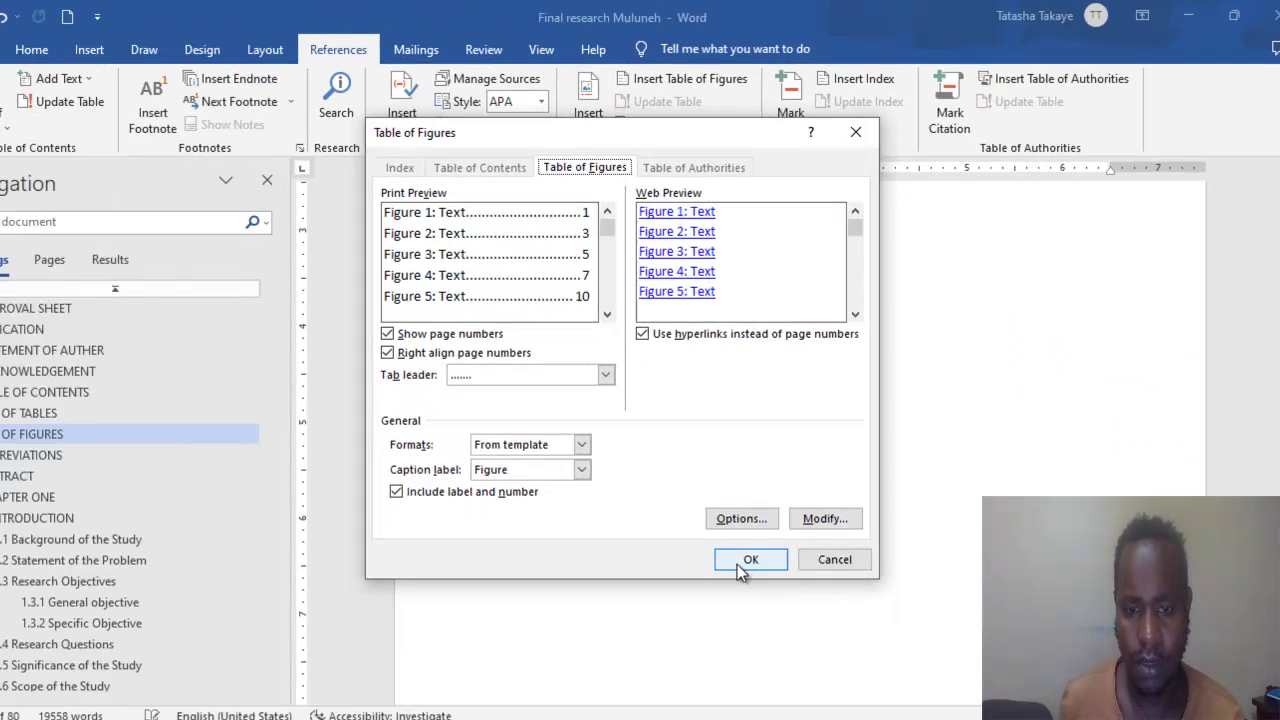
pyautogui.click(746, 562)
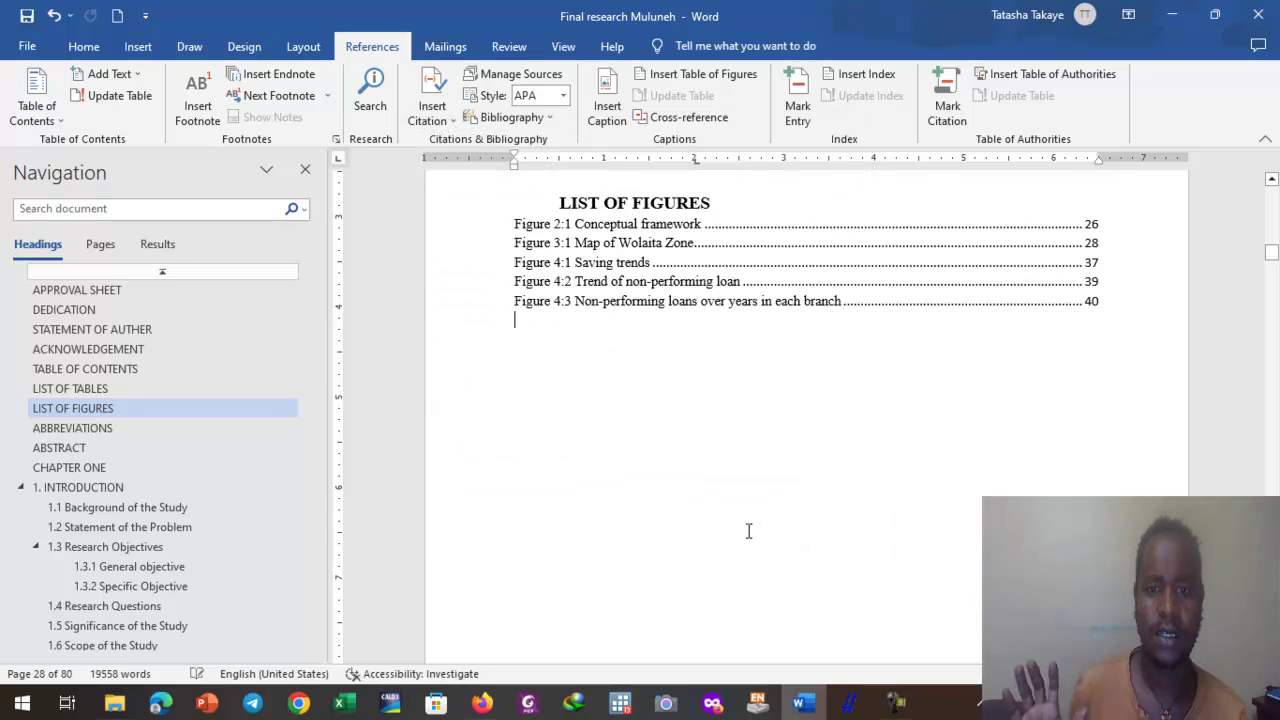